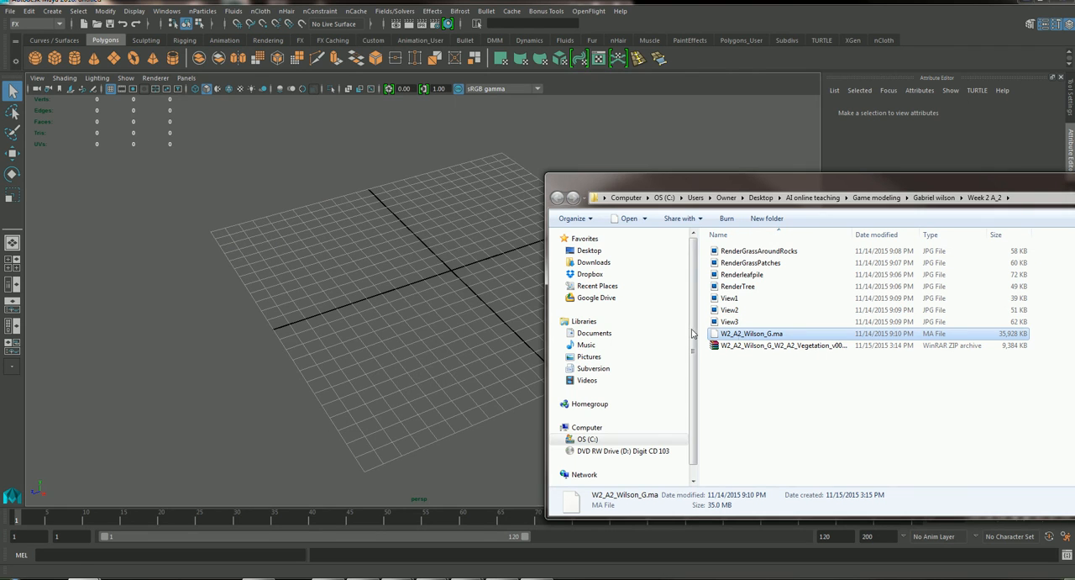
# Load the MA scene file from the Week 2 A_2 folder into the empty scene.
pyautogui.click(513, 300)
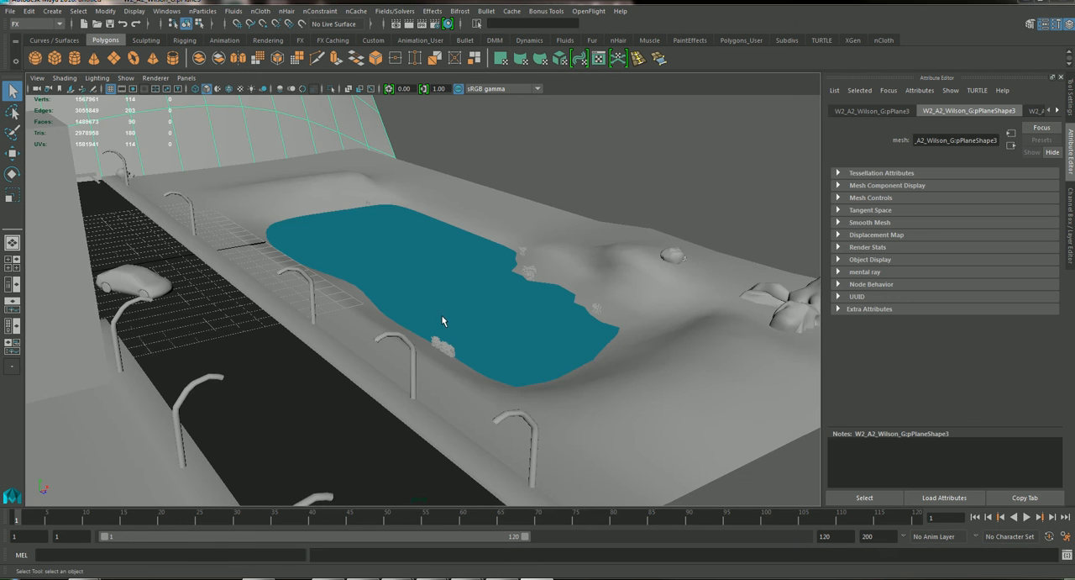
pyautogui.moveTo(441, 315)
pyautogui.keyDown('alt'); pyautogui.mouseDown()
pyautogui.moveTo(479, 331)
pyautogui.moveTo(451, 316)
pyautogui.mouseUp(); pyautogui.keyUp('alt')
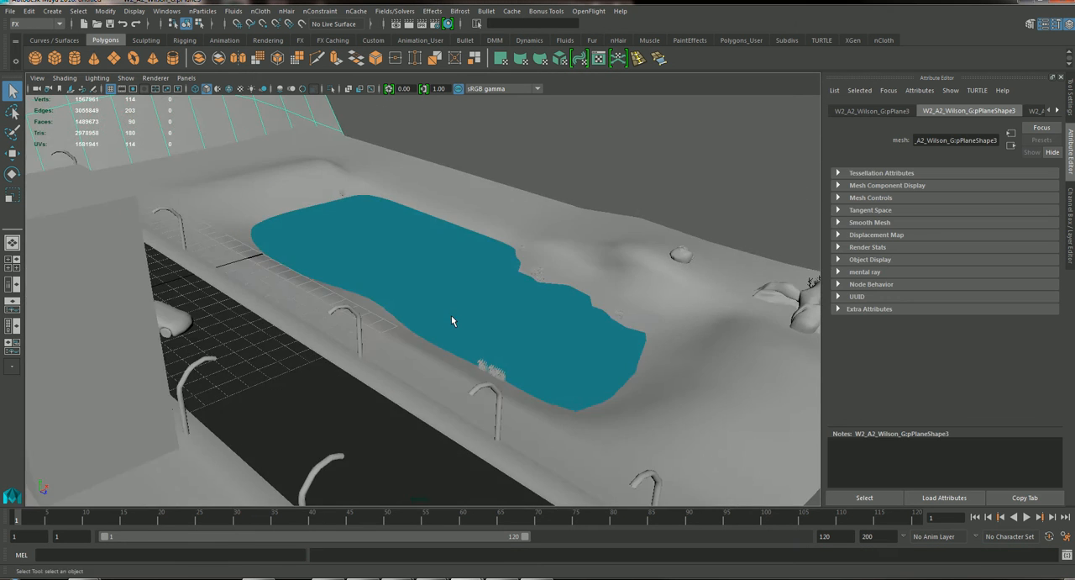
# Select a grass patch at the pond's edge and examine its blade geometry up close.
pyautogui.keyDown('alt'); pyautogui.moveTo(451, 315); pyautogui.dragTo(665, 406, button='right'); pyautogui.keyUp('alt')
pyautogui.keyDown('alt'); pyautogui.moveTo(665, 406); pyautogui.dragTo(540, 291, button='middle'); pyautogui.keyUp('alt')
pyautogui.keyDown('alt'); pyautogui.moveTo(540, 291); pyautogui.dragTo(626, 343, button='right'); pyautogui.keyUp('alt')
pyautogui.click(707, 231)
pyautogui.keyDown('alt'); pyautogui.moveTo(708, 231); pyautogui.dragTo(704, 231, button='middle'); pyautogui.keyUp('alt')
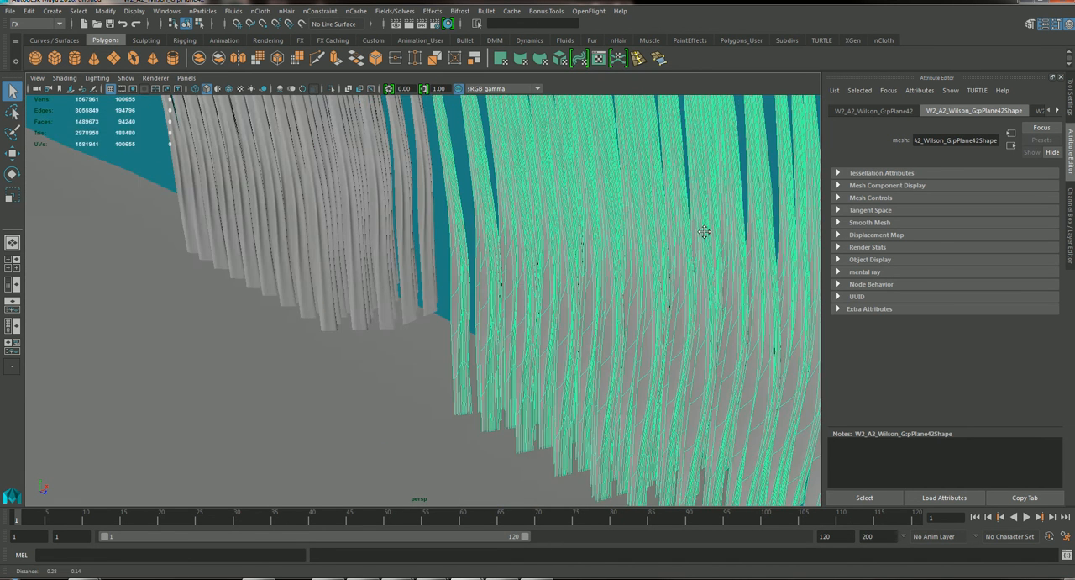
pyautogui.keyDown('alt'); pyautogui.moveTo(704, 231); pyautogui.dragTo(696, 238); pyautogui.keyUp('alt')
pyautogui.keyDown('alt'); pyautogui.moveTo(657, 311); pyautogui.dragTo(252, 257, button='right'); pyautogui.keyUp('alt')
pyautogui.keyDown('alt'); pyautogui.moveTo(255, 258); pyautogui.dragTo(625, 249); pyautogui.keyUp('alt')
pyautogui.keyDown('alt'); pyautogui.moveTo(540, 200); pyautogui.dragTo(461, 250, button='middle'); pyautogui.keyUp('alt')
# Select the tree and examine its trunk, branches and mesh density.
pyautogui.keyDown('alt'); pyautogui.moveTo(535, 256); pyautogui.dragTo(614, 274); pyautogui.keyUp('alt')
pyautogui.keyDown('alt'); pyautogui.moveTo(663, 227); pyautogui.dragTo(481, 299, button='middle'); pyautogui.keyUp('alt')
pyautogui.keyDown('alt'); pyautogui.moveTo(436, 261); pyautogui.dragTo(828, 428, button='right'); pyautogui.keyUp('alt')
pyautogui.keyDown('alt'); pyautogui.moveTo(672, 309); pyautogui.dragTo(490, 365, button='middle'); pyautogui.keyUp('alt')
pyautogui.keyDown('alt'); pyautogui.moveTo(496, 326); pyautogui.dragTo(551, 321); pyautogui.keyUp('alt')
pyautogui.keyDown('alt'); pyautogui.moveTo(586, 333); pyautogui.dragTo(397, 284, button='right'); pyautogui.keyUp('alt')
pyautogui.keyDown('alt'); pyautogui.moveTo(446, 282); pyautogui.dragTo(480, 288); pyautogui.keyUp('alt')
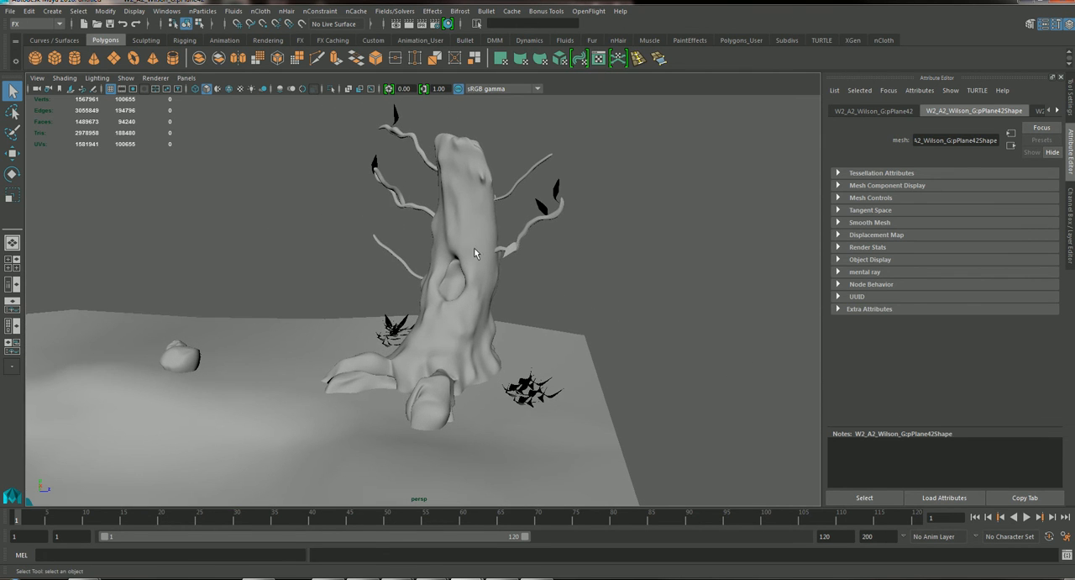
pyautogui.click(478, 228)
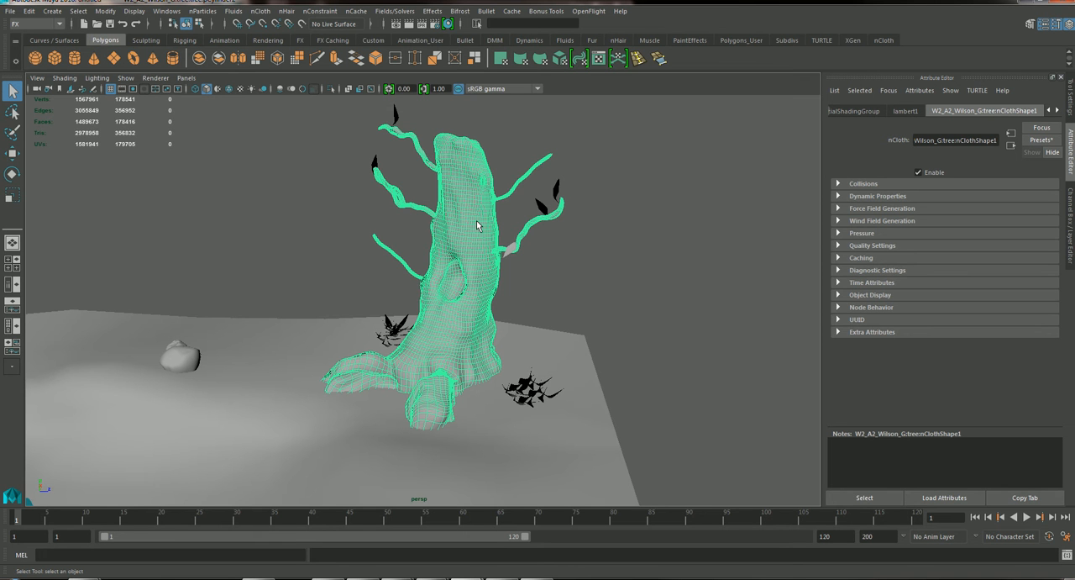
pyautogui.keyDown('alt'); pyautogui.moveTo(363, 298); pyautogui.dragTo(530, 267); pyautogui.keyUp('alt')
pyautogui.scroll(5, 473, 260)
# Select all grass clumps at the pond's edge, leaving the terrain out, to check their polygon counts.
pyautogui.keyDown('alt'); pyautogui.moveTo(504, 374); pyautogui.dragTo(620, 250, button='middle'); pyautogui.keyUp('alt')
pyautogui.scroll(-2, 320, 241)
pyautogui.keyDown('alt'); pyautogui.moveTo(321, 241); pyautogui.dragTo(351, 202, button='right'); pyautogui.keyUp('alt')
pyautogui.keyDown('alt'); pyautogui.moveTo(351, 201); pyautogui.dragTo(559, 164); pyautogui.keyUp('alt')
pyautogui.keyDown('alt'); pyautogui.moveTo(614, 160); pyautogui.dragTo(433, 218, button='middle'); pyautogui.keyUp('alt')
pyautogui.keyDown('alt'); pyautogui.moveTo(433, 218); pyautogui.dragTo(370, 258, button='right'); pyautogui.keyUp('alt')
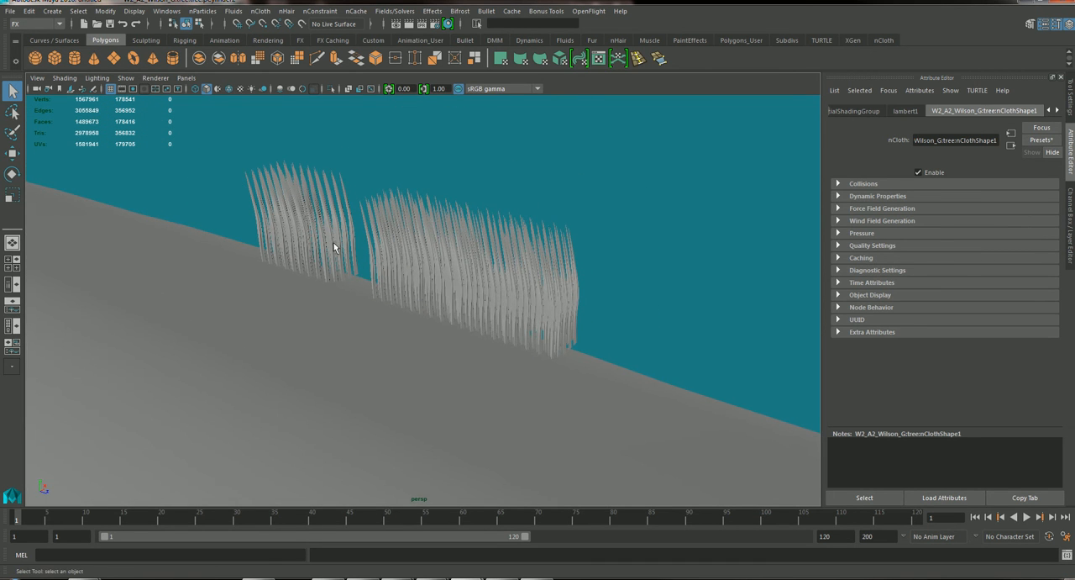
pyautogui.moveTo(410, 269)
pyautogui.keyDown('alt'); pyautogui.mouseDown()
pyautogui.moveTo(420, 277)
pyautogui.moveTo(394, 259)
pyautogui.mouseUp(); pyautogui.keyUp('alt')
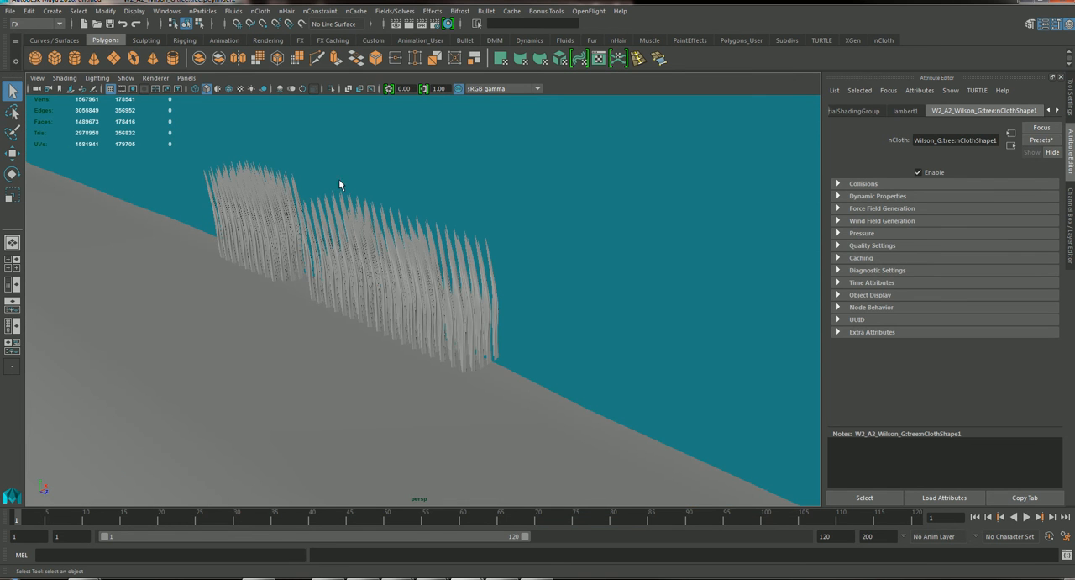
pyautogui.moveTo(302, 168); pyautogui.dragTo(569, 345)
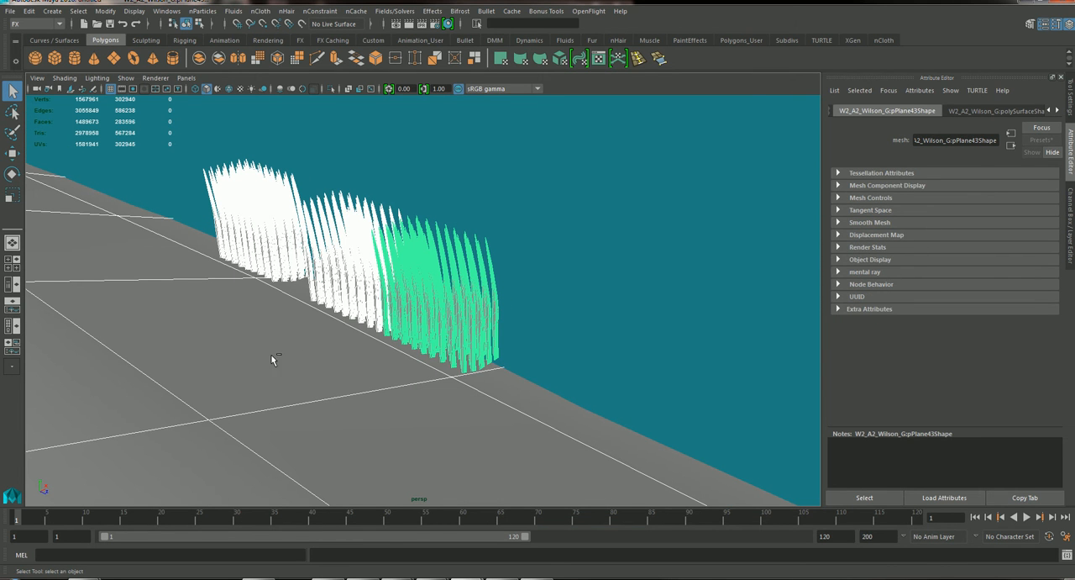
pyautogui.keyDown('ctrl'); pyautogui.click(161, 437); pyautogui.keyUp('ctrl')
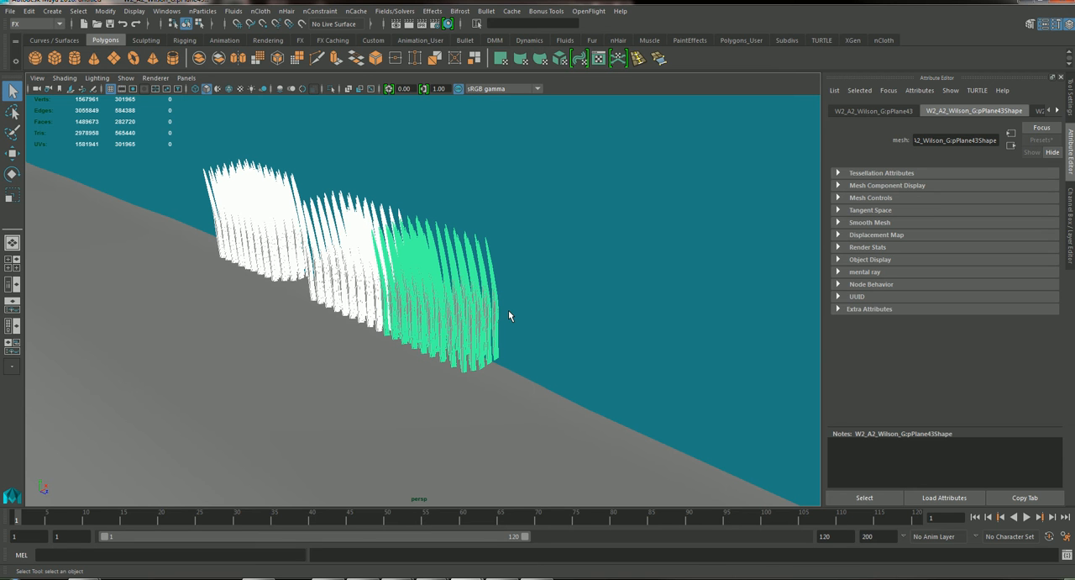
# Open the Visor with the whole pond scene in view.
pyautogui.keyDown('alt'); pyautogui.moveTo(497, 296); pyautogui.dragTo(55, 294, button='right'); pyautogui.keyUp('alt')
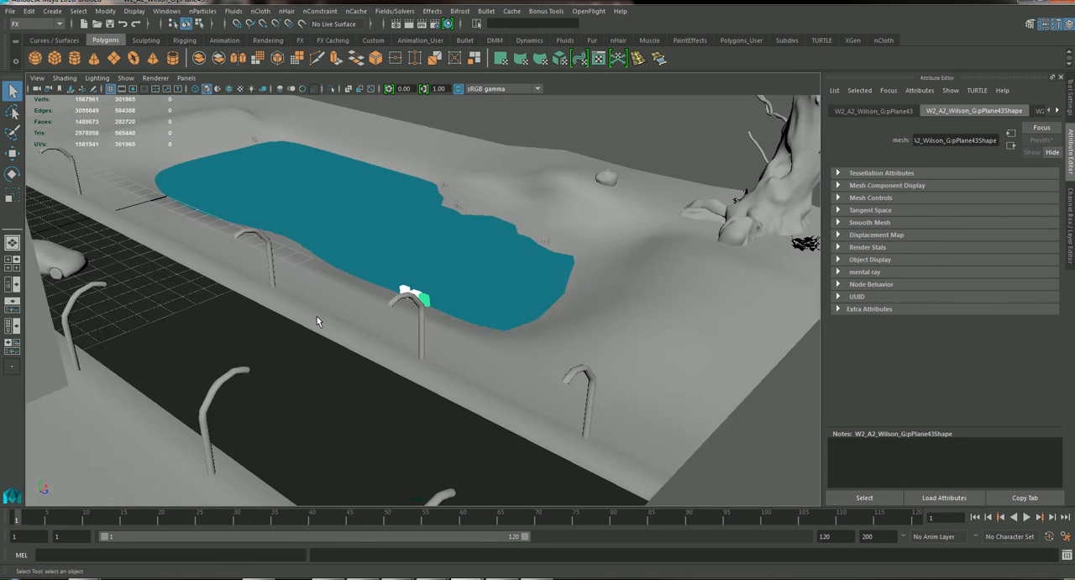
pyautogui.keyDown('alt'); pyautogui.moveTo(317, 316); pyautogui.dragTo(187, 304, button='right'); pyautogui.keyUp('alt')
pyautogui.keyDown('alt'); pyautogui.moveTo(186, 309); pyautogui.dragTo(169, 392, button='middle'); pyautogui.keyUp('alt')
pyautogui.keyDown('alt'); pyautogui.moveTo(449, 336); pyautogui.dragTo(485, 339); pyautogui.keyUp('alt')
pyautogui.keyDown('alt'); pyautogui.moveTo(485, 339); pyautogui.dragTo(516, 348, button='right'); pyautogui.keyUp('alt')
pyautogui.keyDown('alt'); pyautogui.moveTo(516, 348); pyautogui.dragTo(469, 349, button='middle'); pyautogui.keyUp('alt')
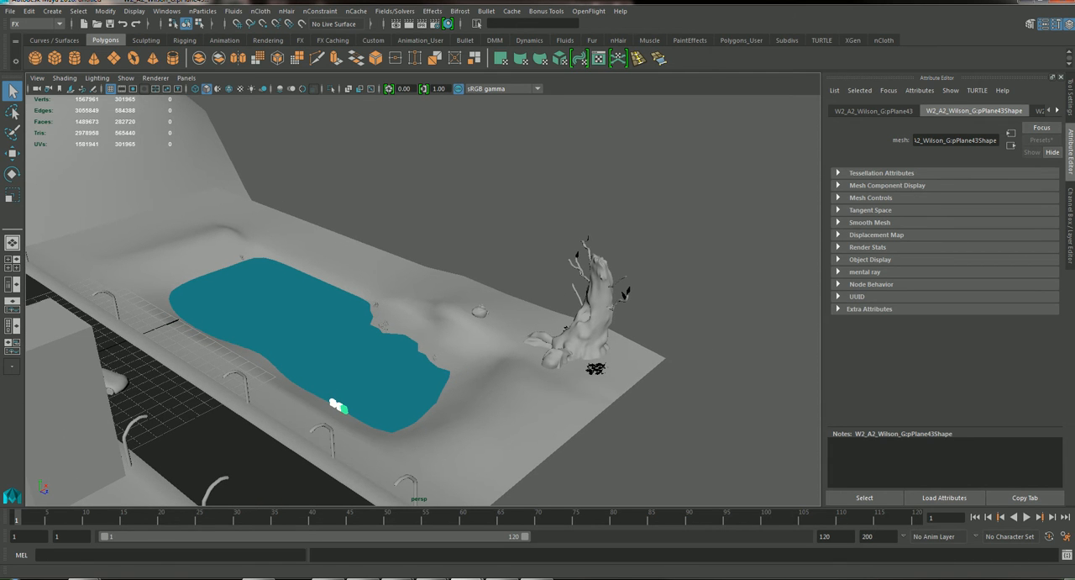
pyautogui.click(157, 17)
pyautogui.moveTo(208, 87)
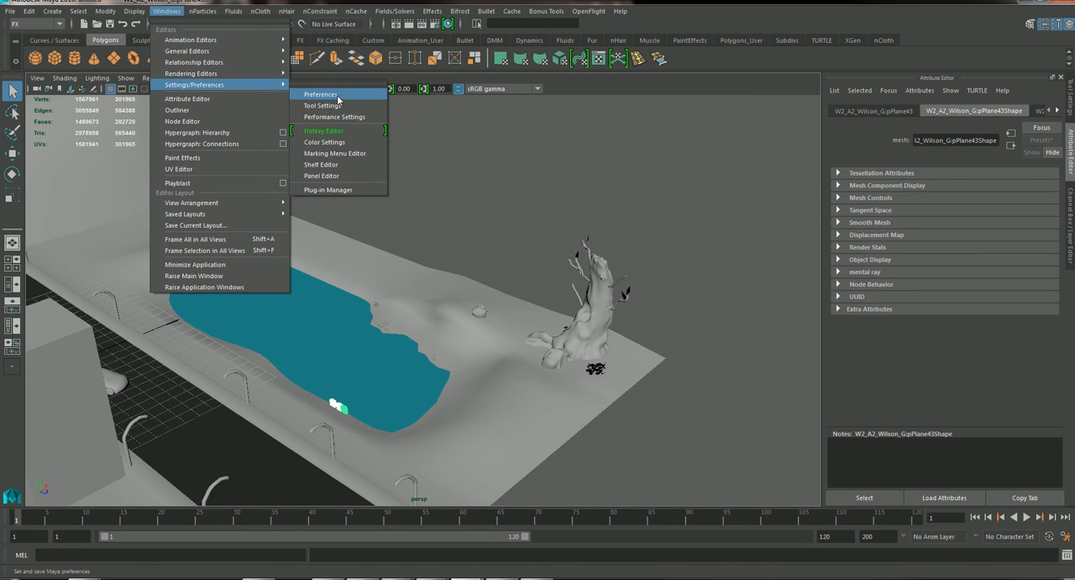
pyautogui.moveTo(222, 53)
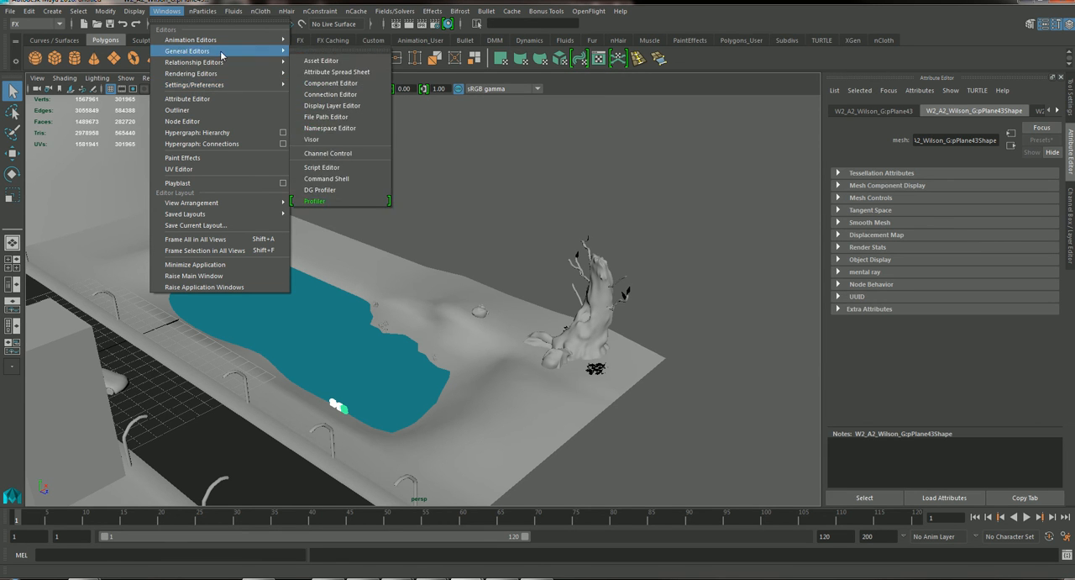
pyautogui.click(324, 140)
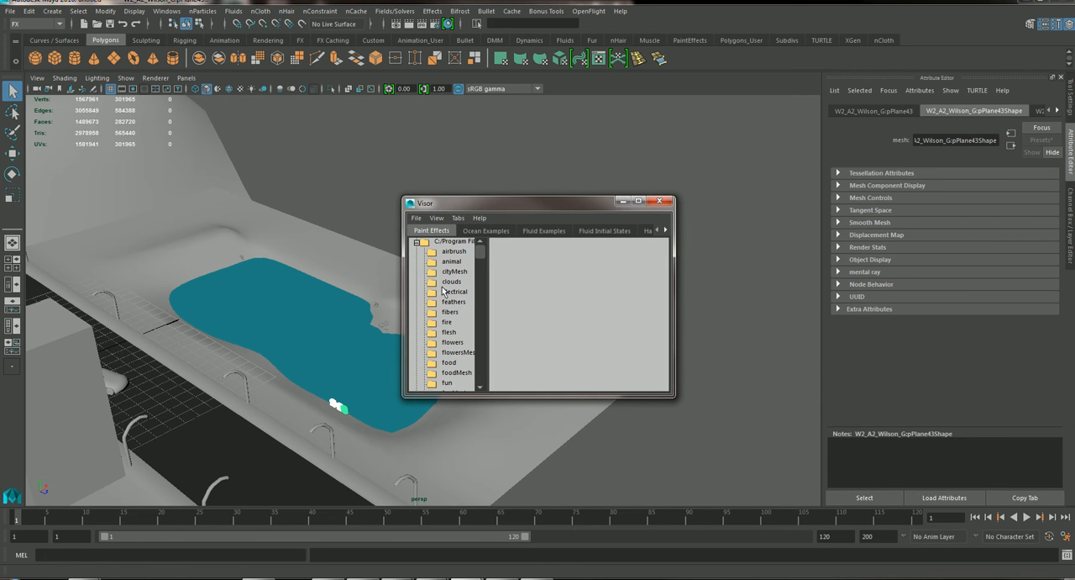
# Look through the plants brushes in the Visor and choose the grassClump Paint Effects brush from the grasses folder.
pyautogui.moveTo(480, 259); pyautogui.dragTo(481, 326)
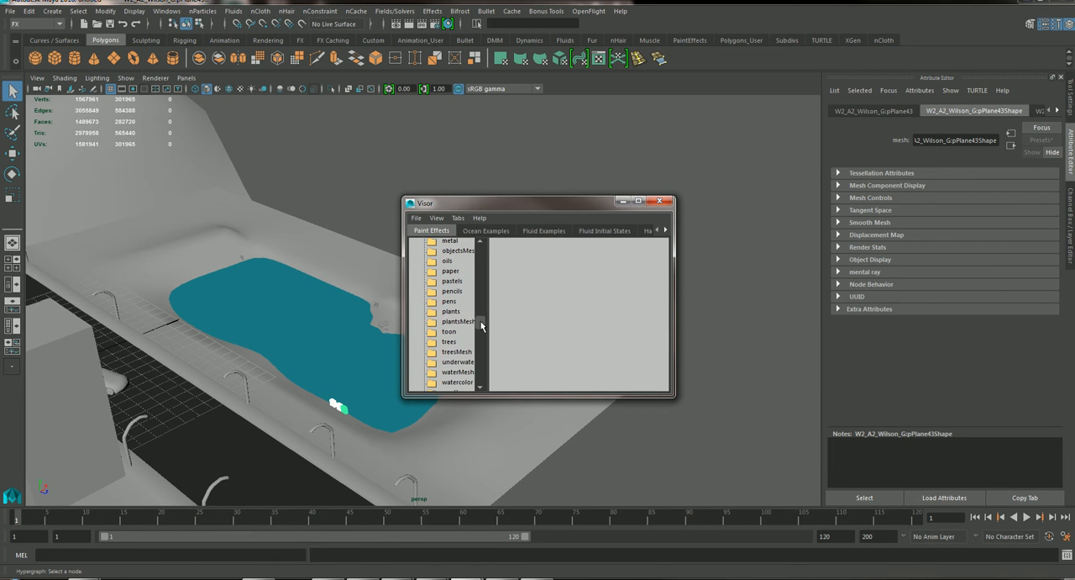
pyautogui.click(451, 311)
pyautogui.moveTo(459, 203)
pyautogui.mouseDown()
pyautogui.moveTo(475, 149)
pyautogui.moveTo(558, 129)
pyautogui.mouseUp()
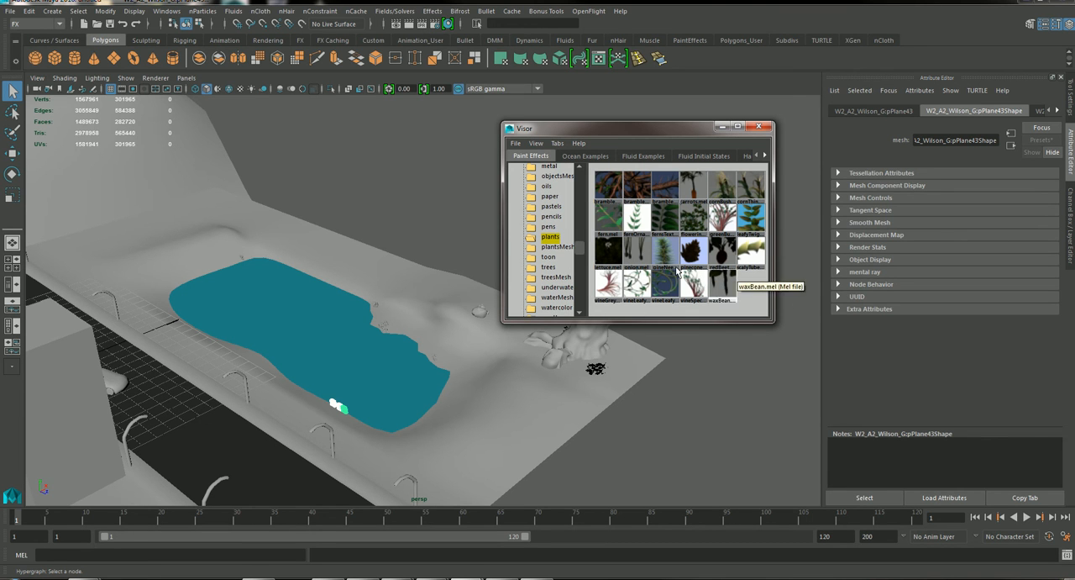
pyautogui.scroll(3, 553, 248)
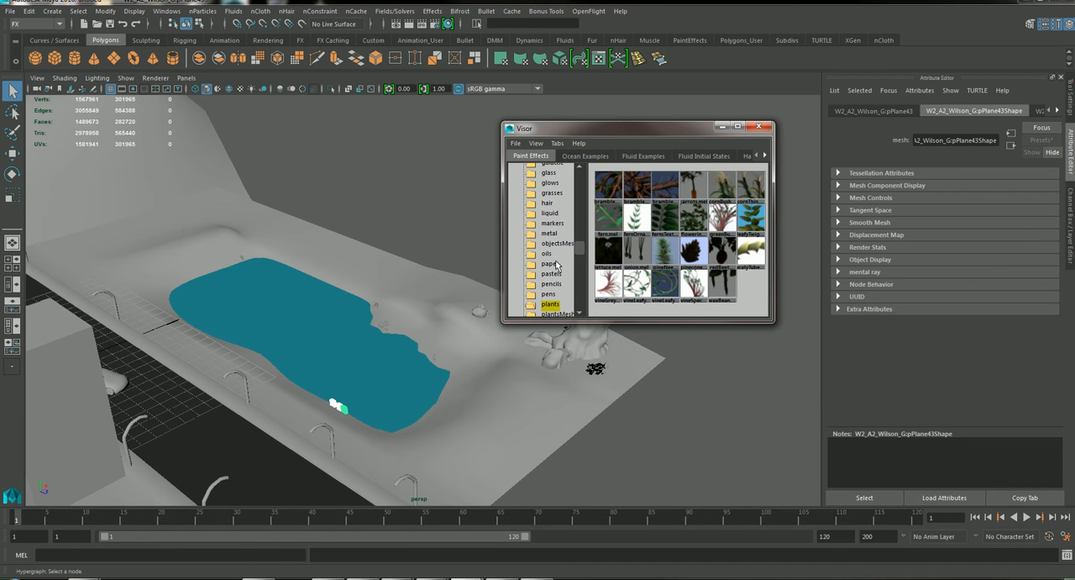
pyautogui.click(553, 194)
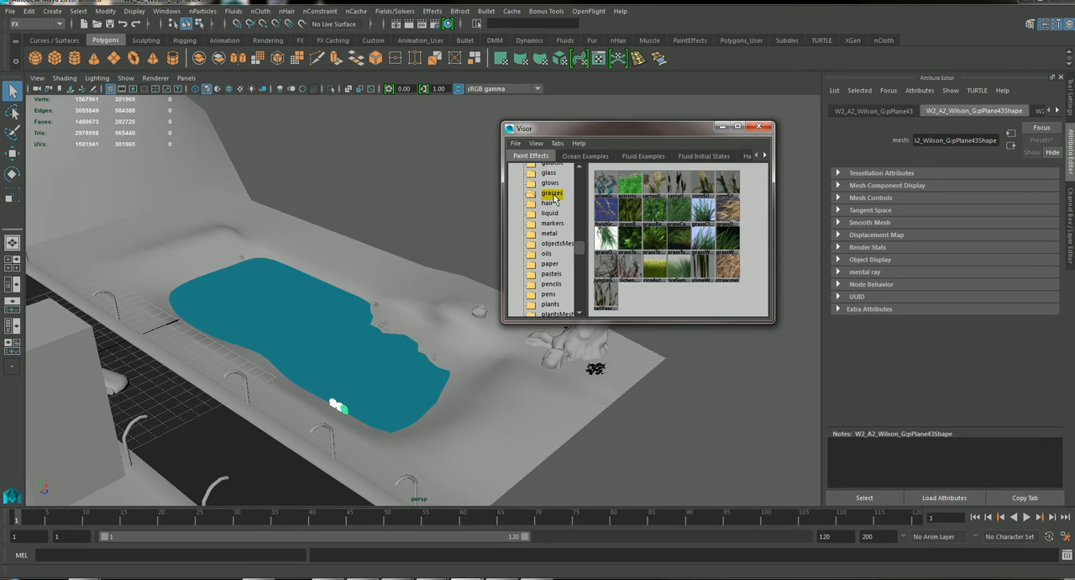
pyautogui.click(708, 213)
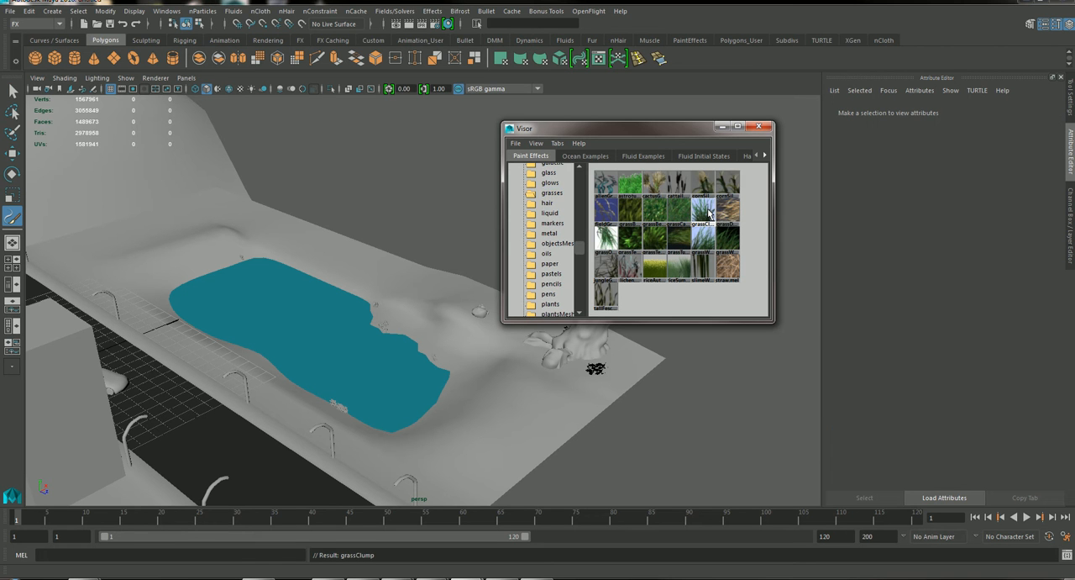
pyautogui.moveTo(657, 131); pyautogui.dragTo(930, 154)
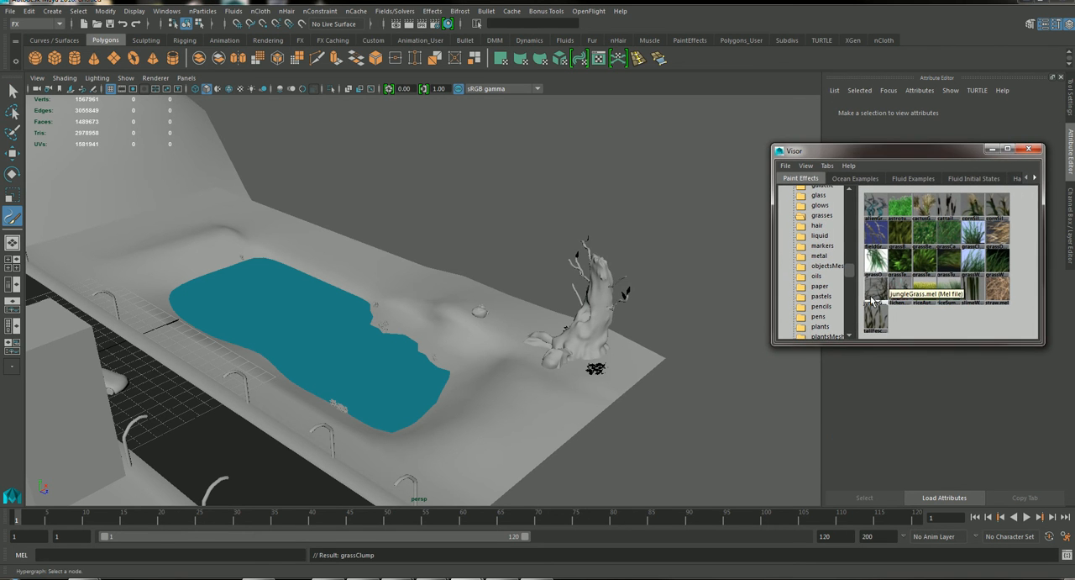
# Paint a grassClump stroke on empty ground beside the terrain.
pyautogui.keyDown('alt'); pyautogui.moveTo(721, 311); pyautogui.dragTo(936, 415, button='right'); pyautogui.keyUp('alt')
pyautogui.keyDown('alt'); pyautogui.moveTo(682, 388); pyautogui.dragTo(357, 215, button='middle'); pyautogui.keyUp('alt')
pyautogui.moveTo(529, 346)
pyautogui.keyDown('alt'); pyautogui.mouseDown()
pyautogui.moveTo(533, 356)
pyautogui.moveTo(532, 336)
pyautogui.moveTo(608, 375)
pyautogui.moveTo(600, 370)
pyautogui.moveTo(644, 420)
pyautogui.moveTo(713, 379)
pyautogui.moveTo(660, 389)
pyautogui.moveTo(634, 369)
pyautogui.moveTo(637, 340)
pyautogui.moveTo(616, 396)
pyautogui.moveTo(655, 374)
pyautogui.moveTo(616, 431)
pyautogui.moveTo(704, 427)
pyautogui.moveTo(682, 402)
pyautogui.moveTo(682, 351)
pyautogui.moveTo(652, 356)
pyautogui.moveTo(643, 384)
pyautogui.moveTo(692, 302)
pyautogui.moveTo(627, 344)
pyautogui.moveTo(744, 384)
pyautogui.moveTo(588, 361)
pyautogui.moveTo(540, 365)
pyautogui.moveTo(558, 397)
pyautogui.moveTo(465, 413)
pyautogui.moveTo(341, 391)
pyautogui.mouseUp(); pyautogui.keyUp('alt')
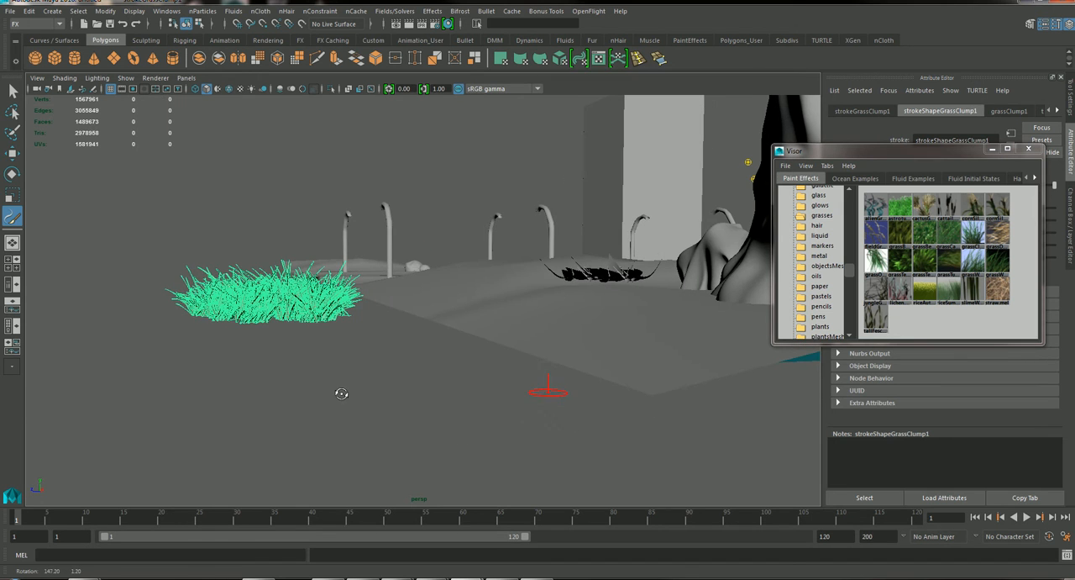
# Activate the Move tool for the painted grass clump and center its pivot.
pyautogui.click(12, 155)
pyautogui.keyDown('alt'); pyautogui.moveTo(499, 339); pyautogui.dragTo(366, 370); pyautogui.keyUp('alt')
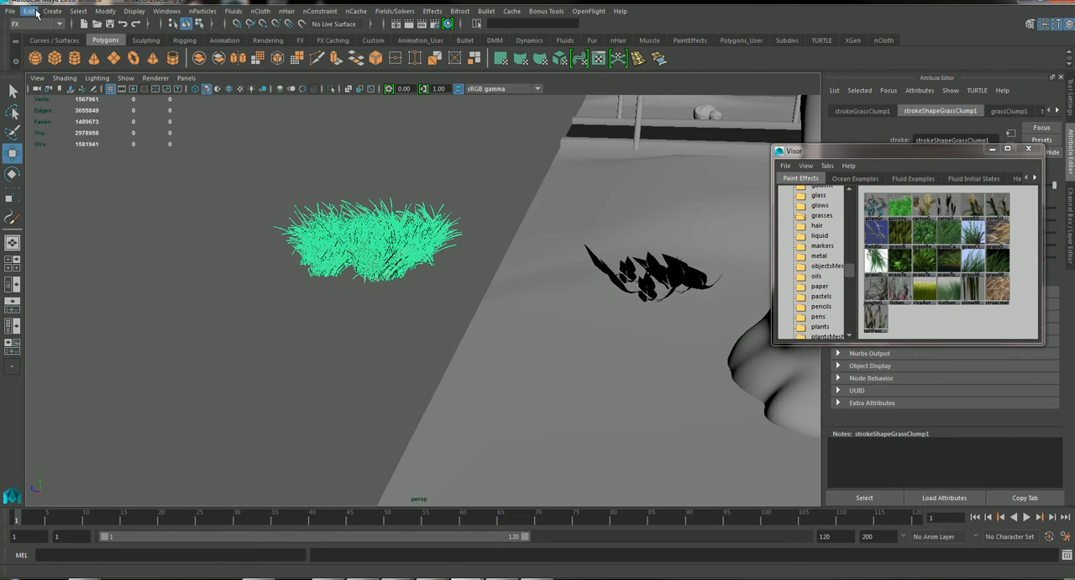
pyautogui.click(105, 11)
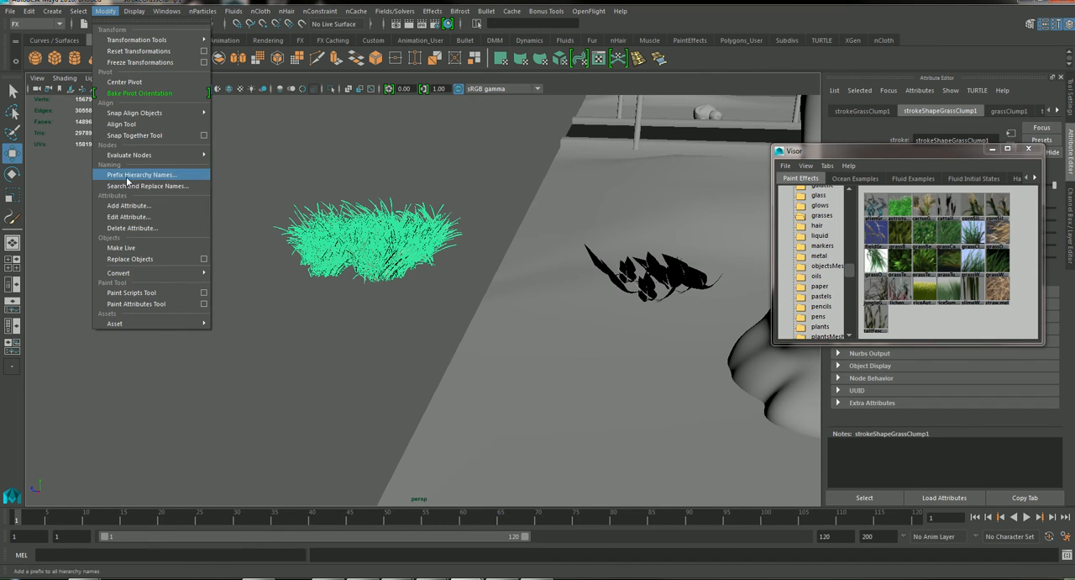
pyautogui.click(125, 82)
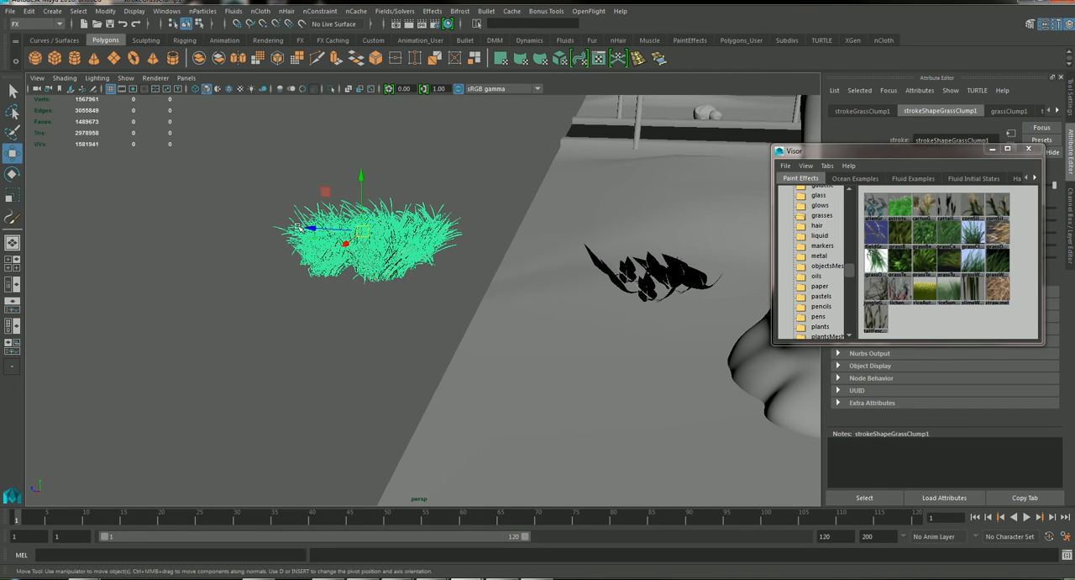
# Move the grass clump away from the scene geometry and frame it from the side against an empty background.
pyautogui.moveTo(314, 228); pyautogui.dragTo(17, 206)
pyautogui.keyDown('alt'); pyautogui.moveTo(435, 278); pyautogui.dragTo(895, 347, button='middle'); pyautogui.keyUp('alt')
pyautogui.keyDown('alt'); pyautogui.moveTo(519, 231); pyautogui.dragTo(494, 211); pyautogui.keyUp('alt')
pyautogui.keyDown('alt'); pyautogui.moveTo(529, 268); pyautogui.dragTo(719, 398, button='right'); pyautogui.keyUp('alt')
pyautogui.keyDown('alt'); pyautogui.moveTo(583, 226); pyautogui.dragTo(483, 85, button='middle'); pyautogui.keyUp('alt')
pyautogui.keyDown('alt'); pyautogui.moveTo(430, 115); pyautogui.dragTo(510, 343, button='right'); pyautogui.keyUp('alt')
pyautogui.moveTo(503, 311); pyautogui.dragTo(523, 340)
pyautogui.keyDown('alt'); pyautogui.moveTo(420, 252); pyautogui.dragTo(404, 324, button='right'); pyautogui.keyUp('alt')
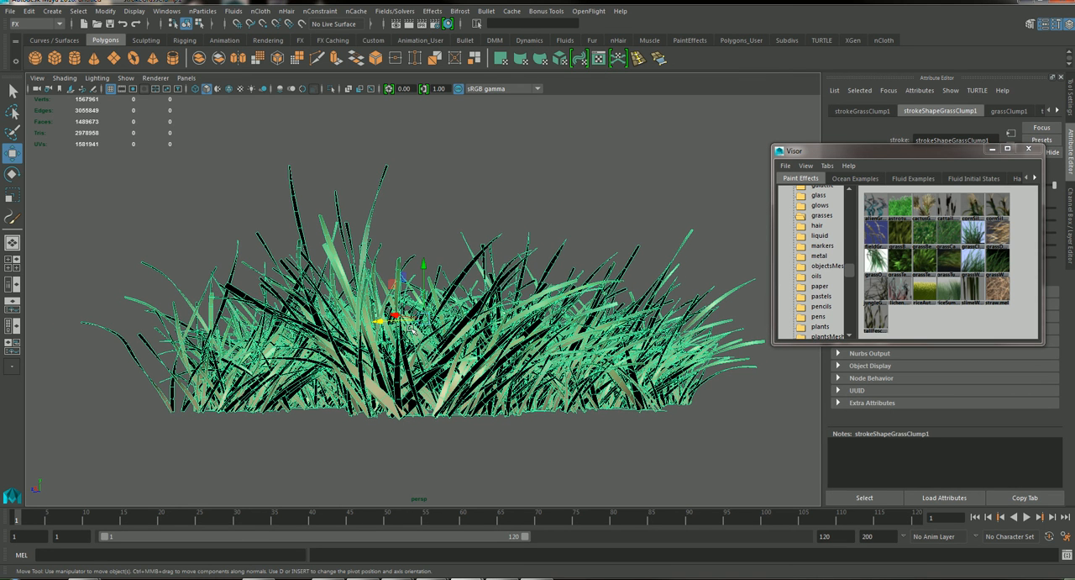
# Render the grass clump in the perspective view and check its alpha channel before returning to the color display.
pyautogui.press('space')
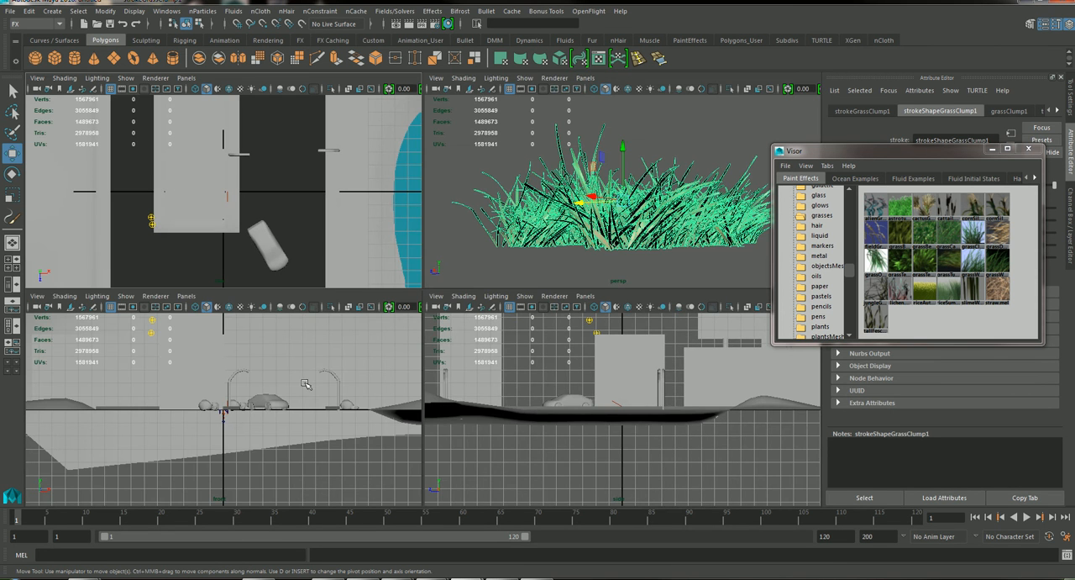
pyautogui.press('space')
pyautogui.press('space')
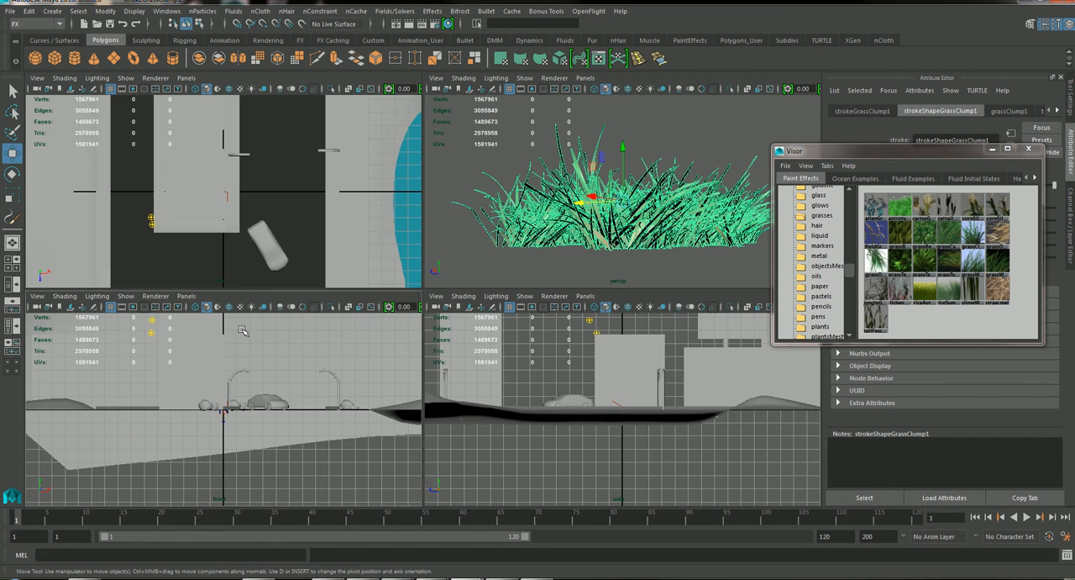
pyautogui.press('space')
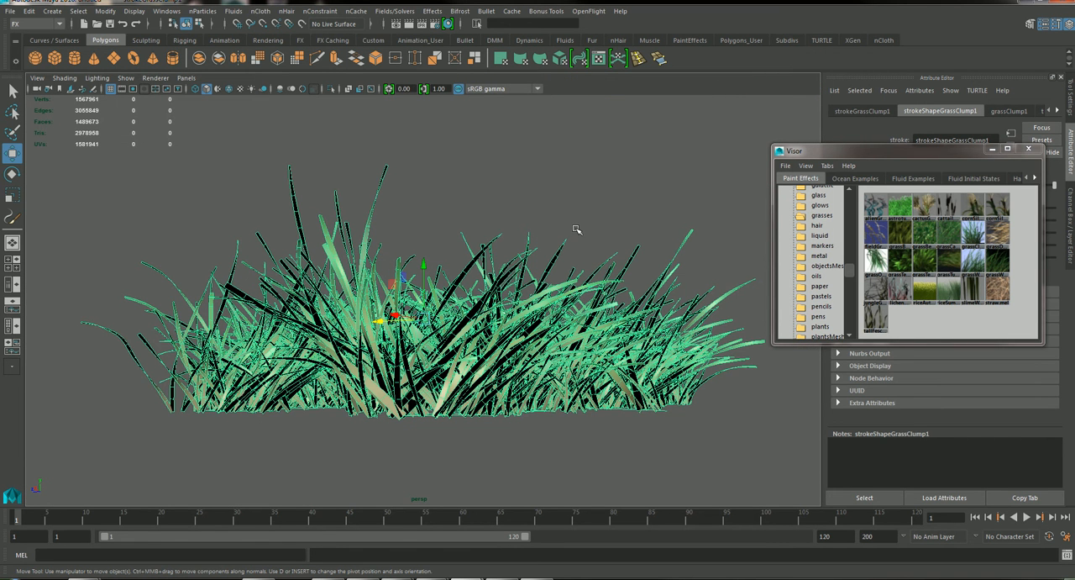
pyautogui.click(408, 25)
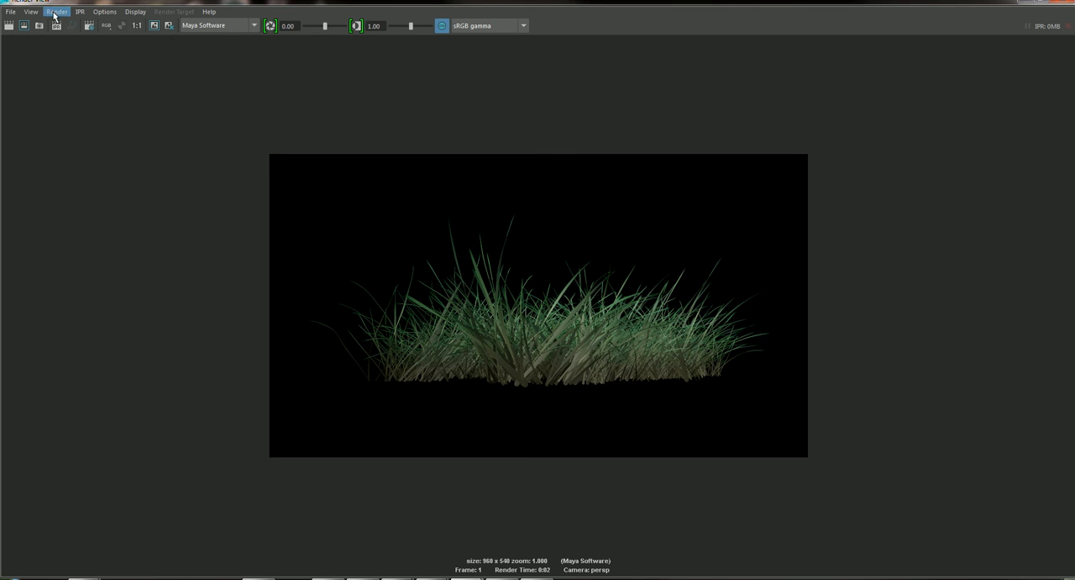
pyautogui.click(121, 26)
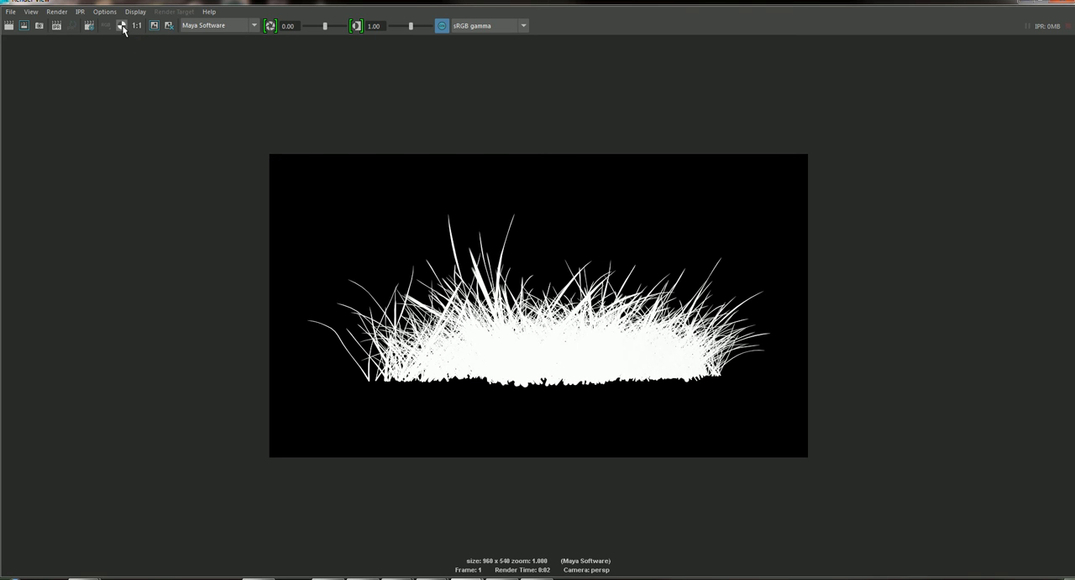
pyautogui.click(106, 26)
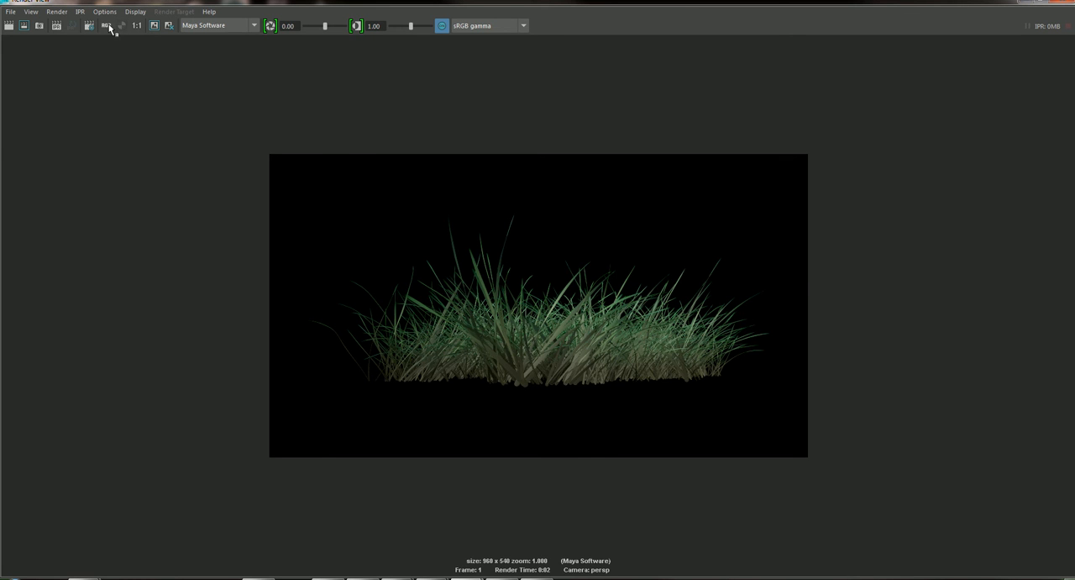
# Review the save mode choices in the Save Image options for the rendered grass, with Save Raw Image selected.
pyautogui.click(10, 12)
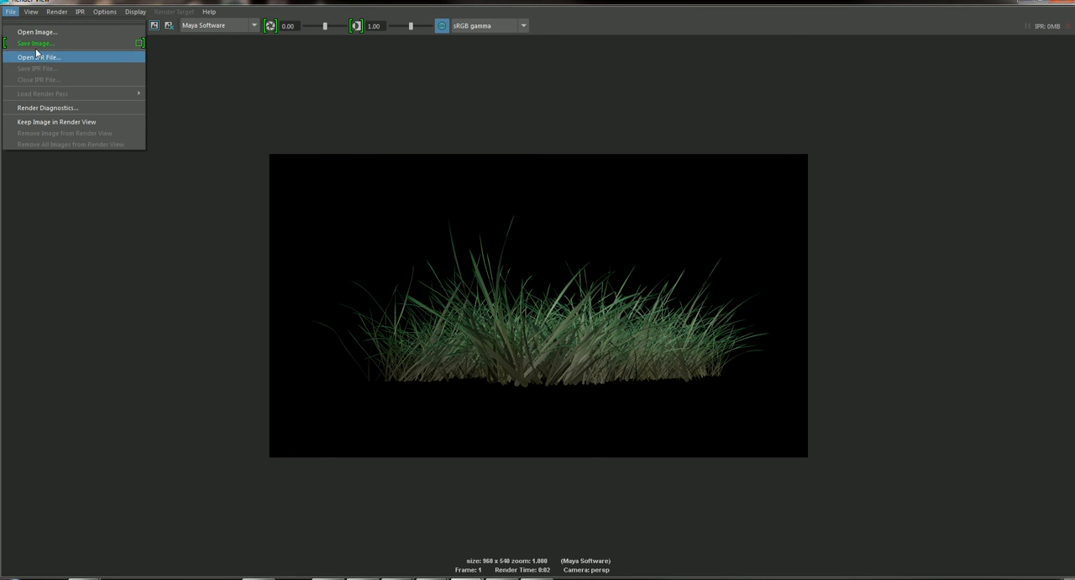
pyautogui.click(138, 43)
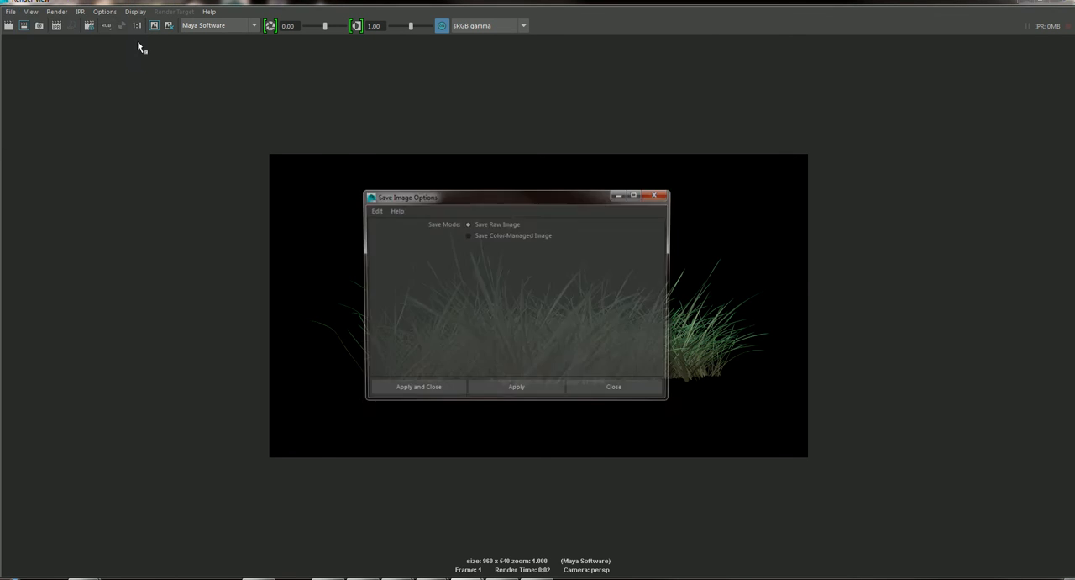
pyautogui.moveTo(465, 199); pyautogui.dragTo(759, 97)
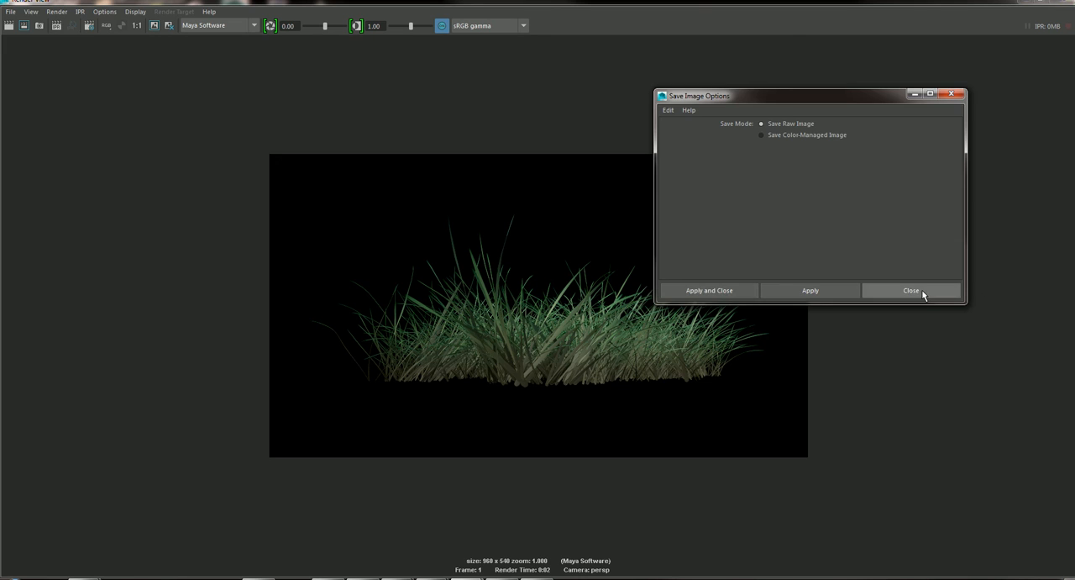
pyautogui.click(870, 293)
pyautogui.click(11, 12)
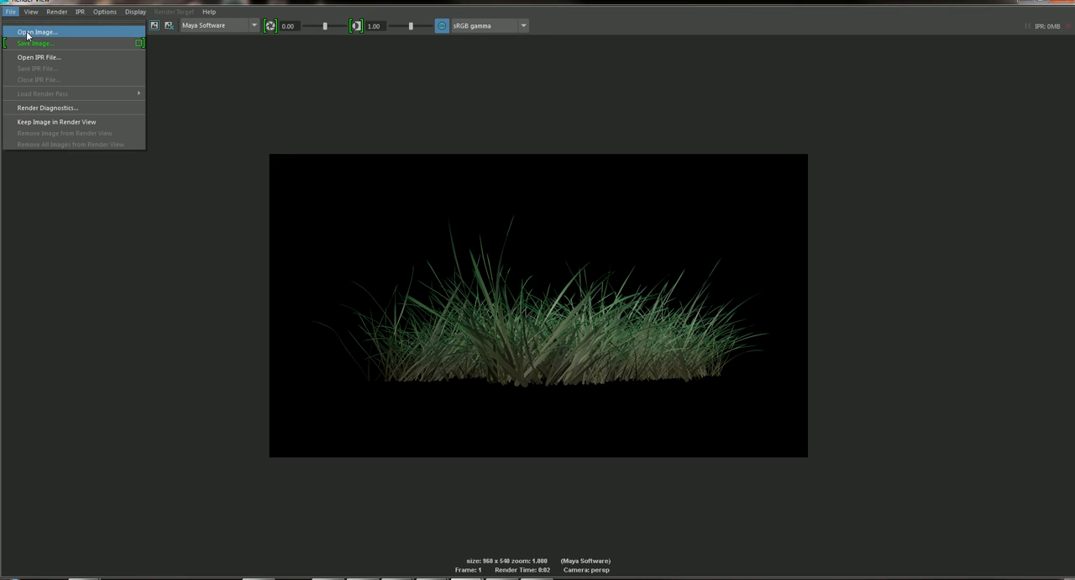
pyautogui.click(140, 44)
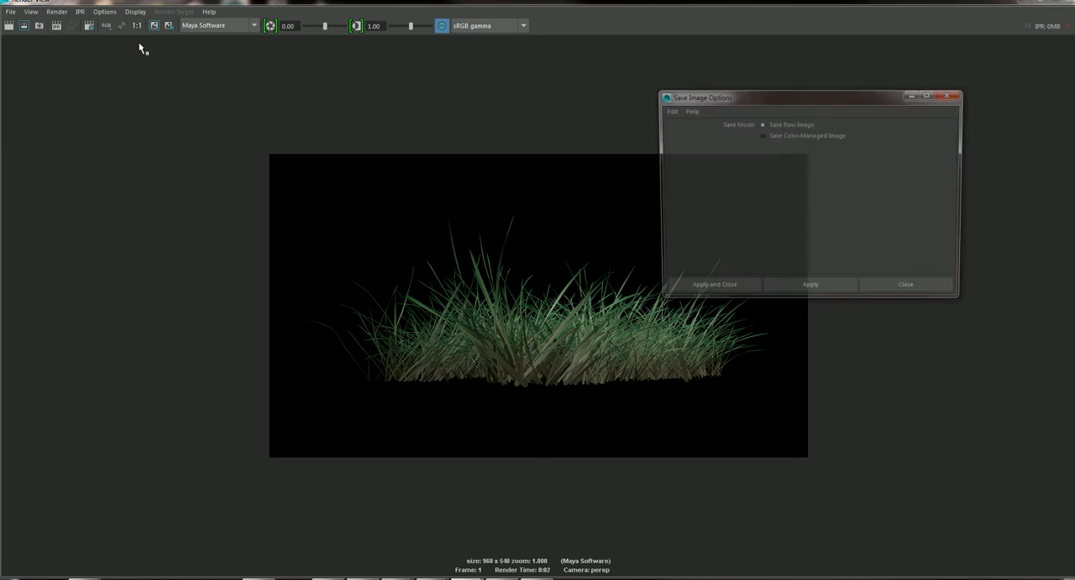
pyautogui.click(709, 290)
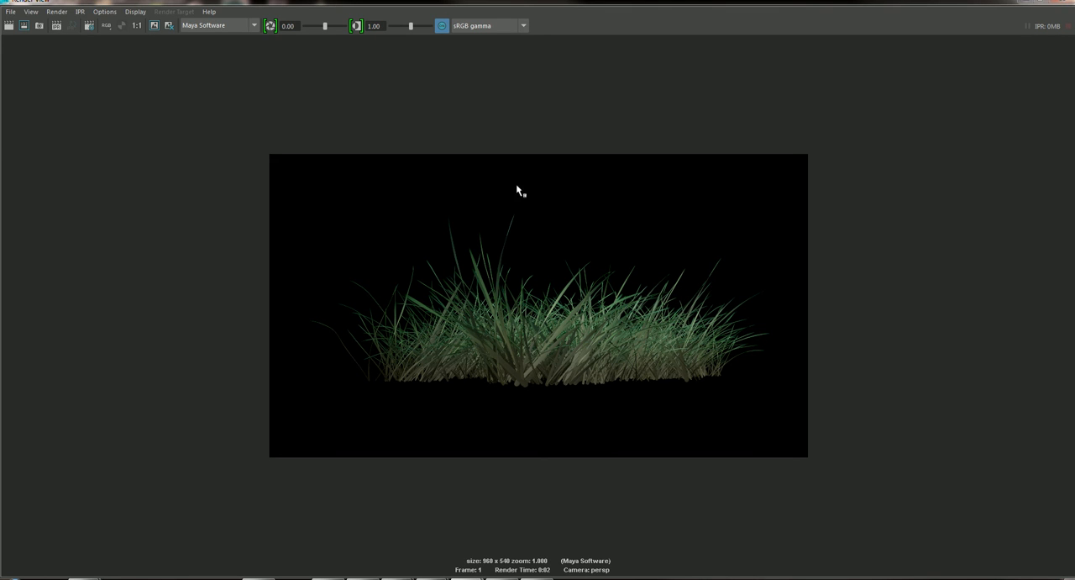
pyautogui.click(11, 13)
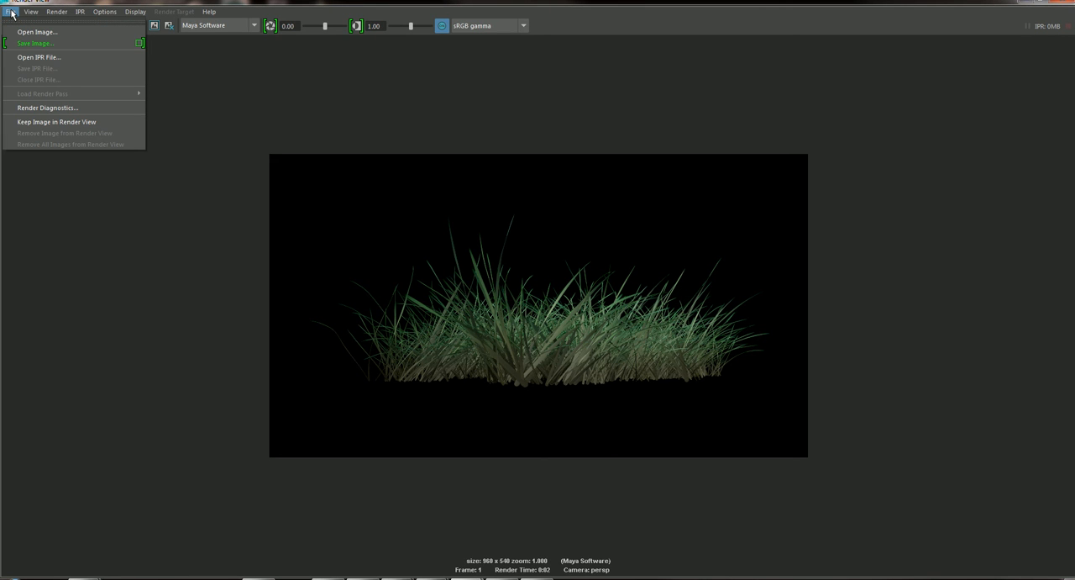
pyautogui.click(140, 44)
pyautogui.click(763, 137)
pyautogui.click(709, 291)
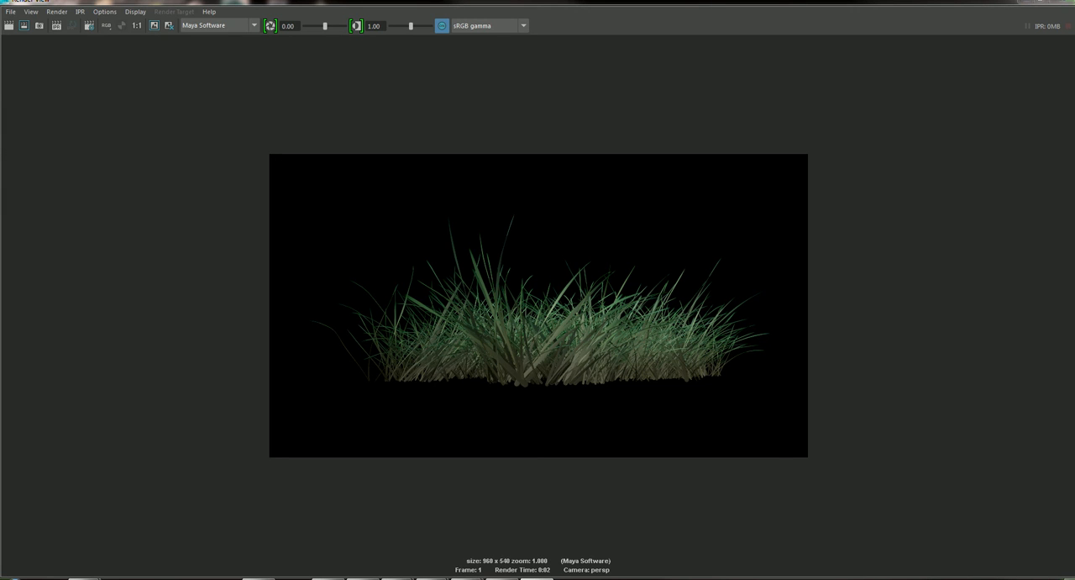
pyautogui.click(11, 12)
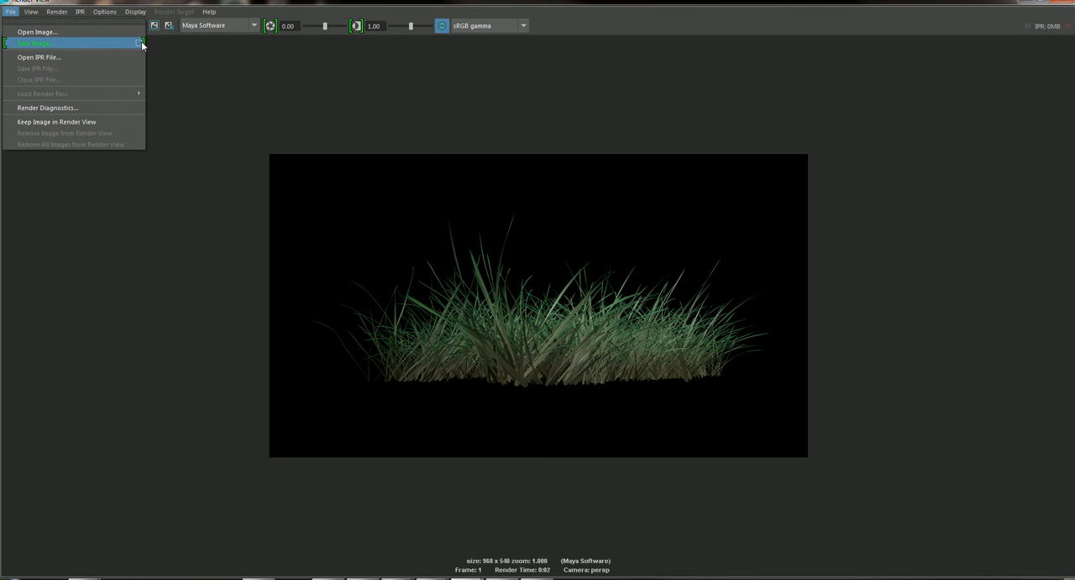
pyautogui.rightClick(538, 319)
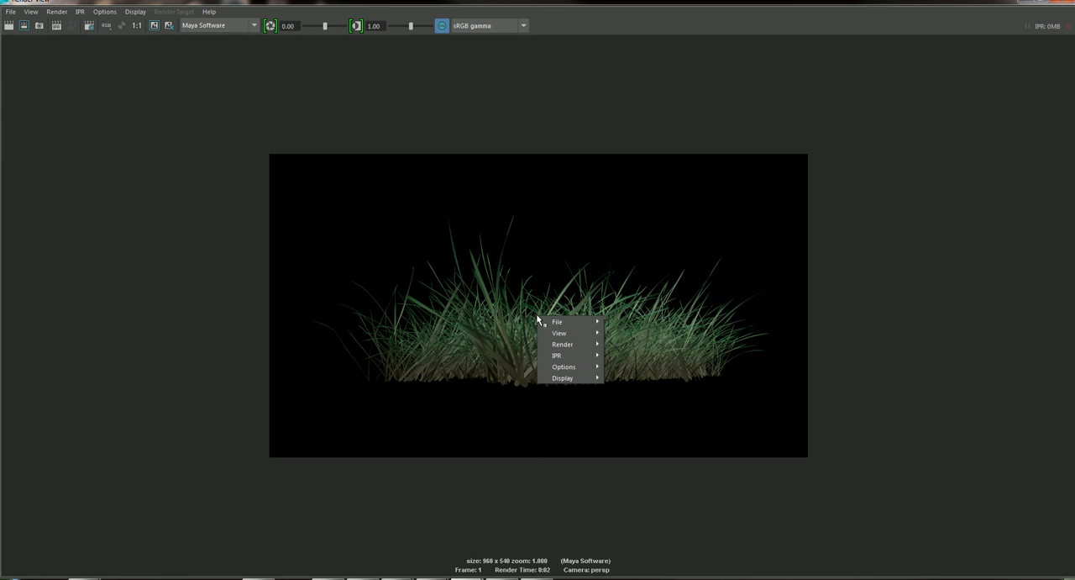
pyautogui.moveTo(565, 344)
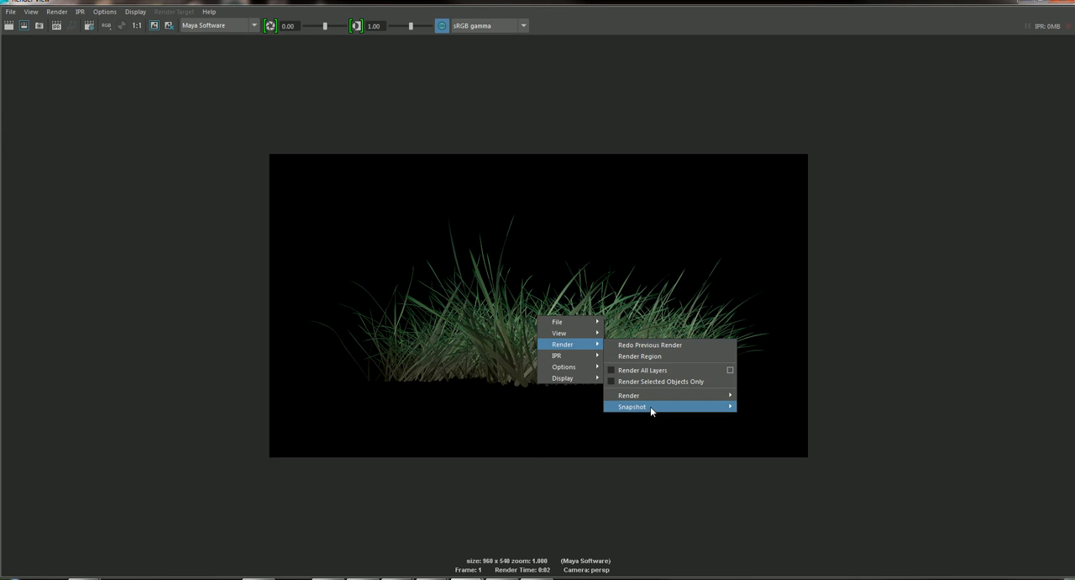
pyautogui.moveTo(578, 323)
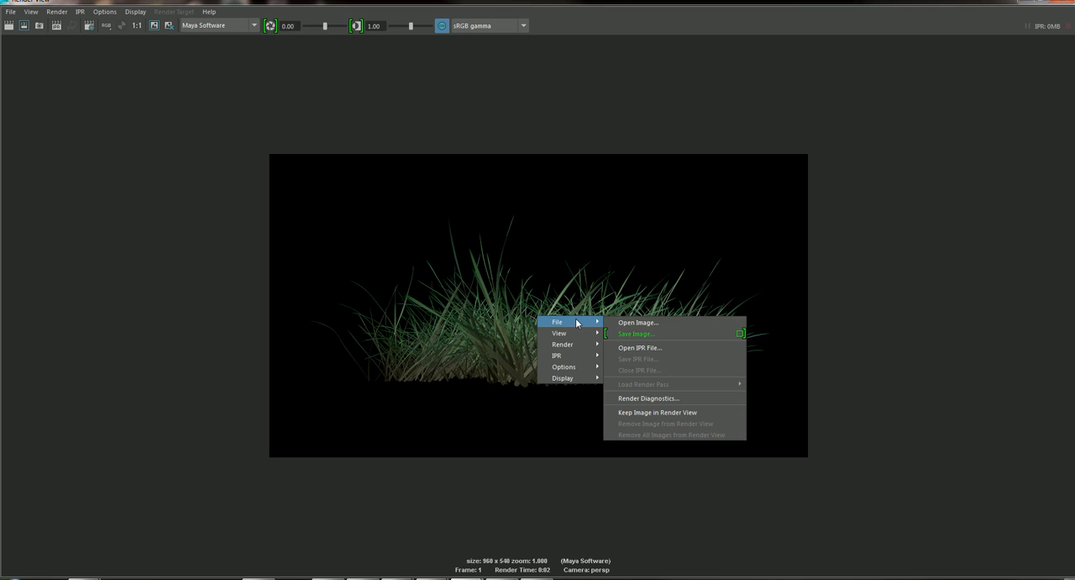
pyautogui.click(739, 336)
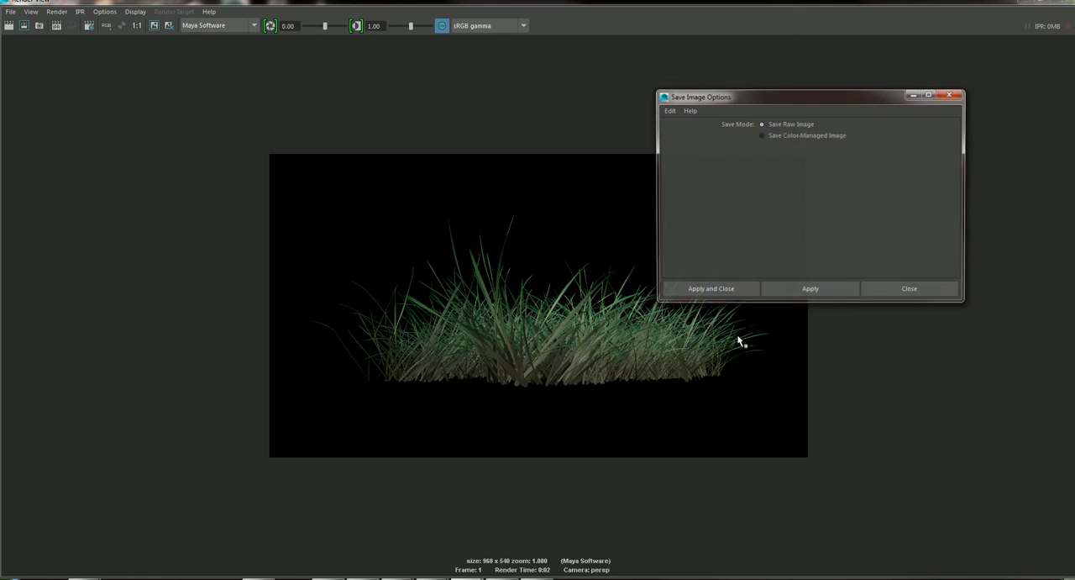
pyautogui.click(825, 291)
pyautogui.rightClick(546, 326)
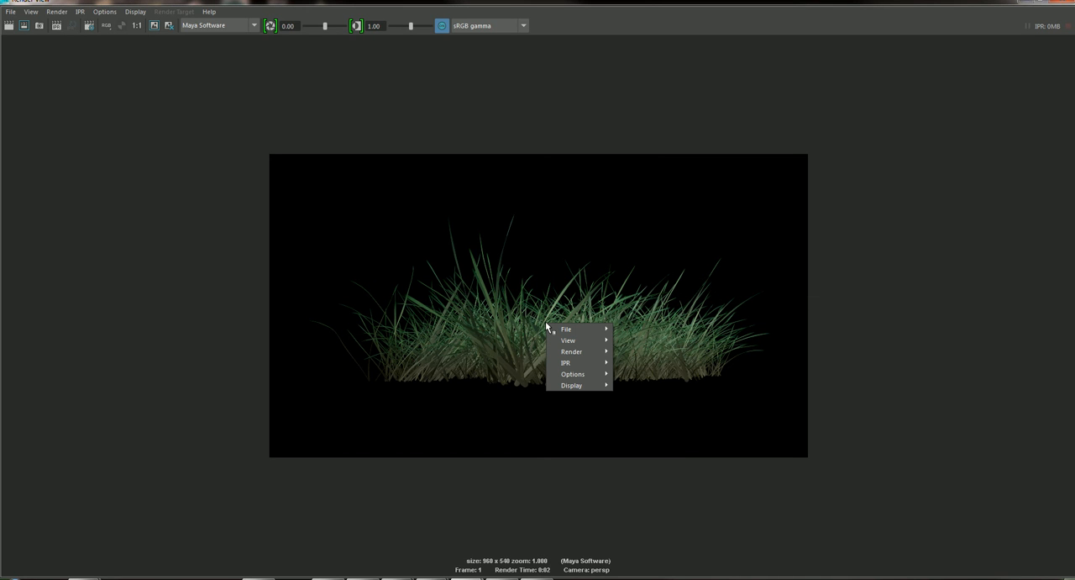
pyautogui.moveTo(566, 332)
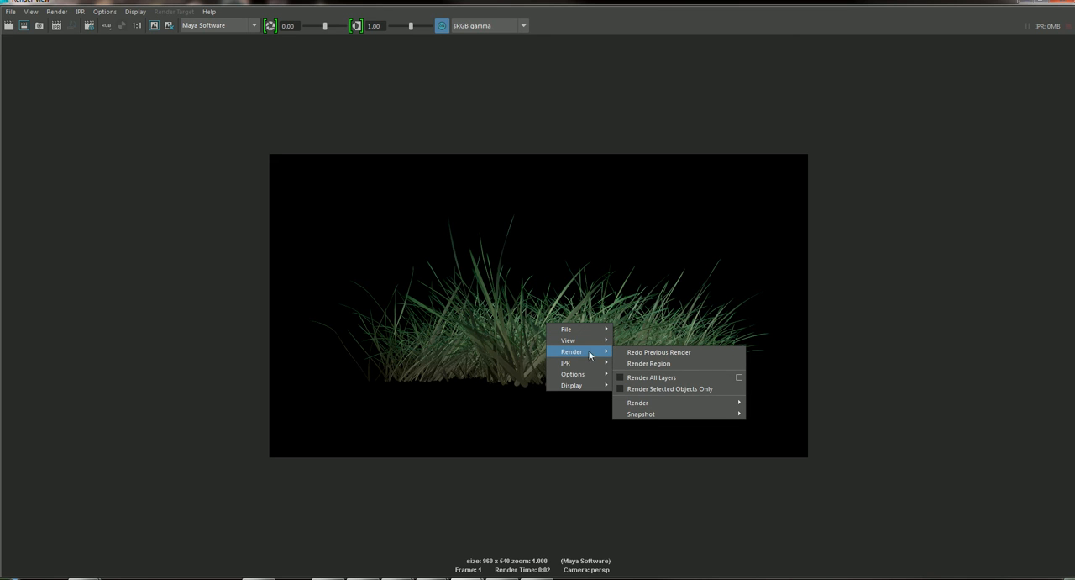
pyautogui.click(492, 293)
# Save the rendered grass image to the Desktop as a Targa file named grass.
pyautogui.rightClick(496, 323)
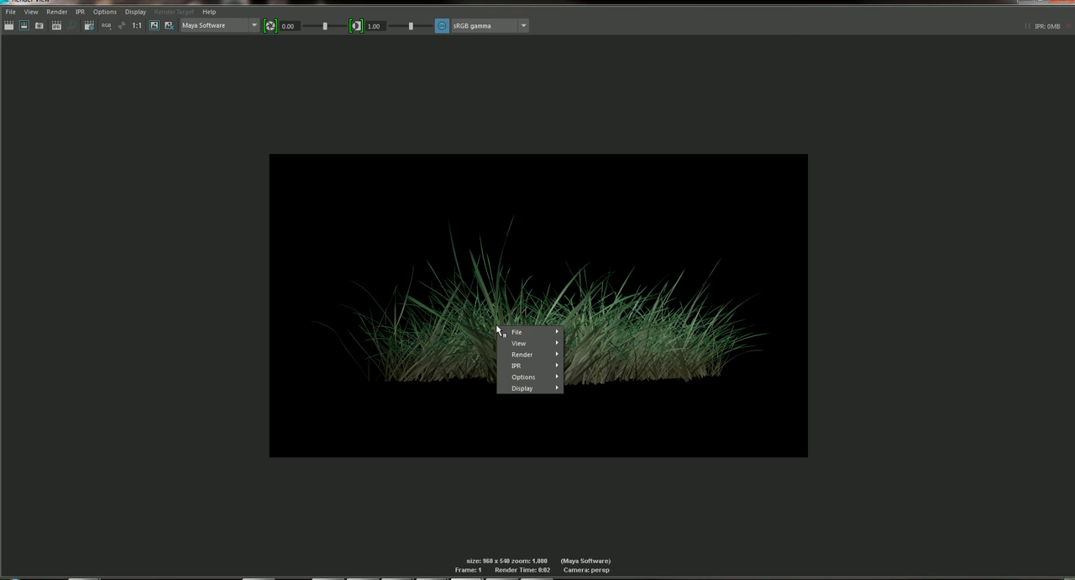
pyautogui.moveTo(514, 334)
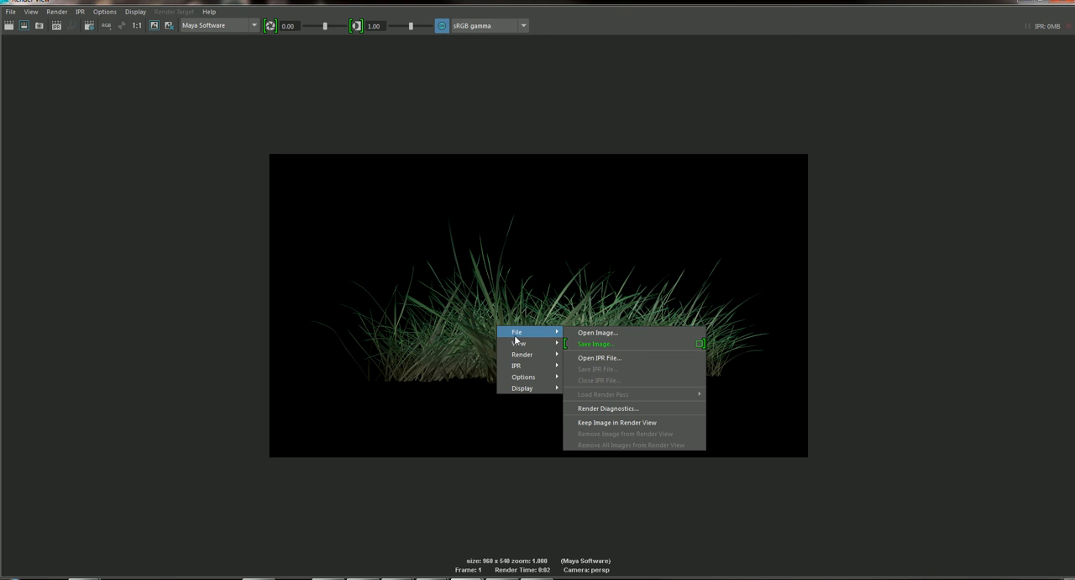
pyautogui.click(593, 342)
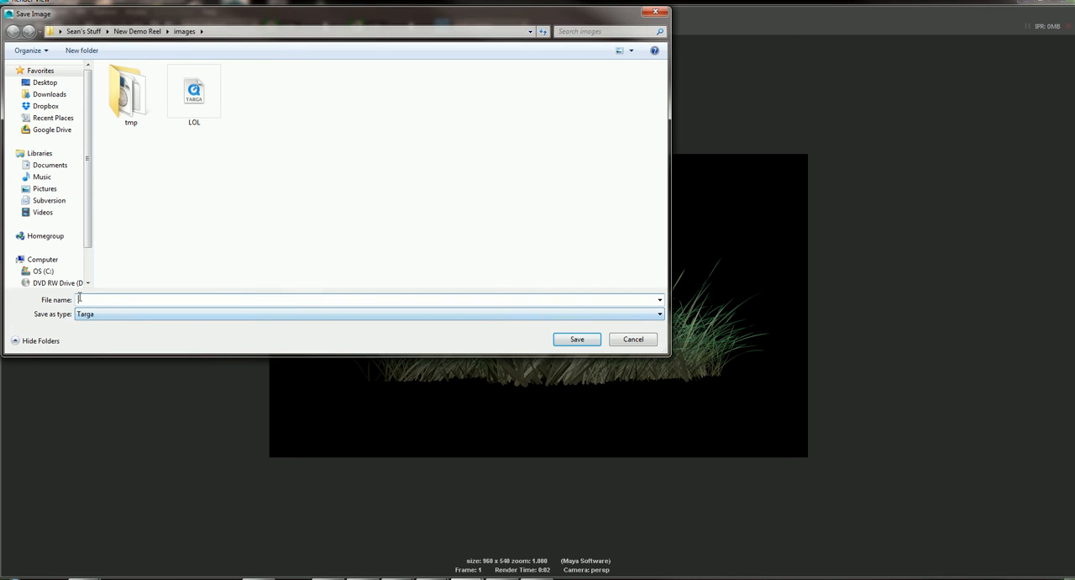
pyautogui.moveTo(139, 9); pyautogui.dragTo(561, 115)
pyautogui.click(458, 182)
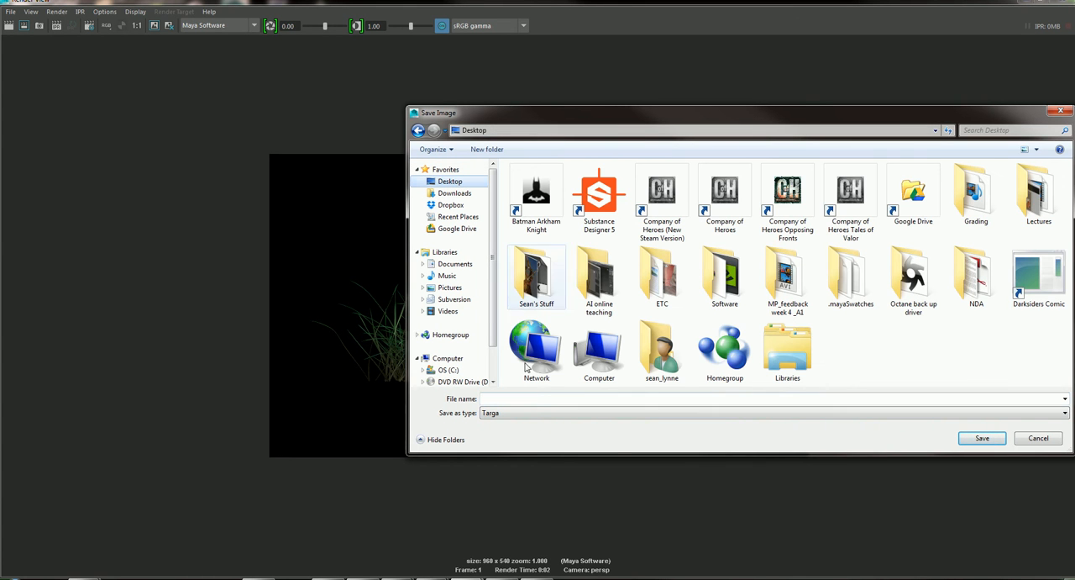
pyautogui.click(509, 400)
pyautogui.write('grass')
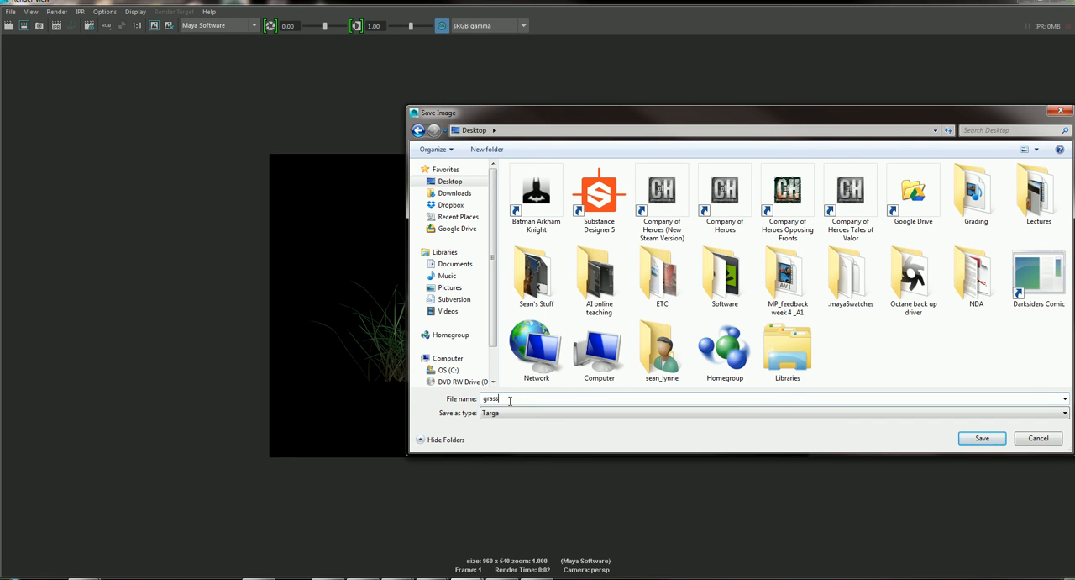
pyautogui.click(992, 441)
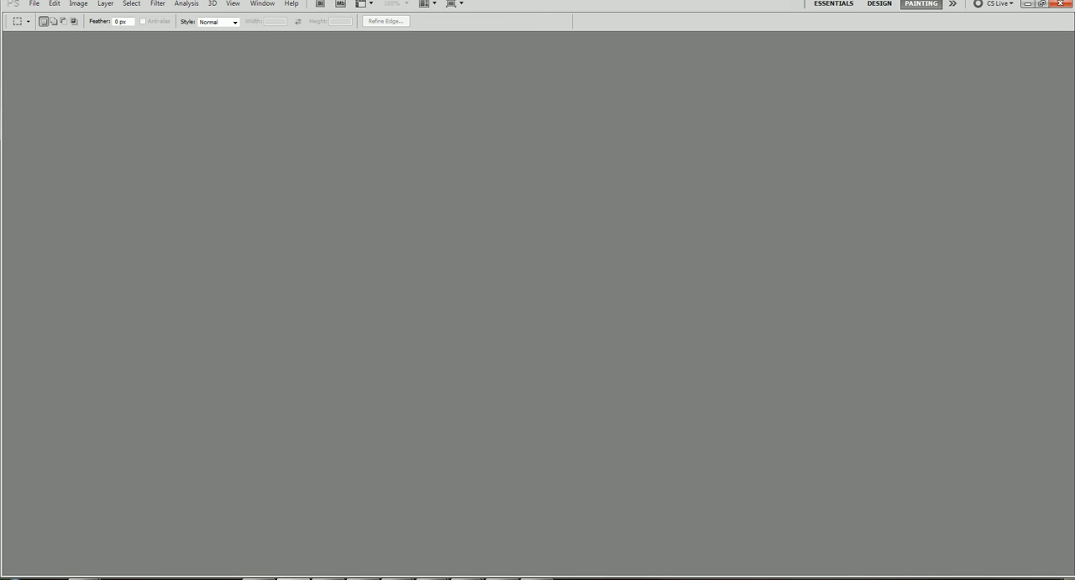
# Switch to Photoshop and open the grass Targa image from the Desktop.
pyautogui.click(34, 3)
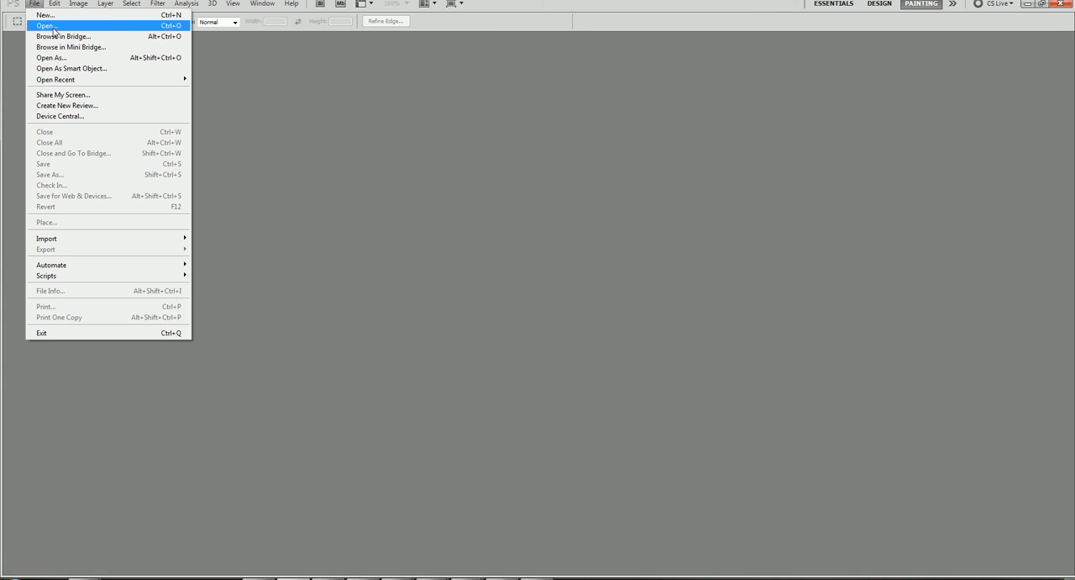
pyautogui.click(46, 26)
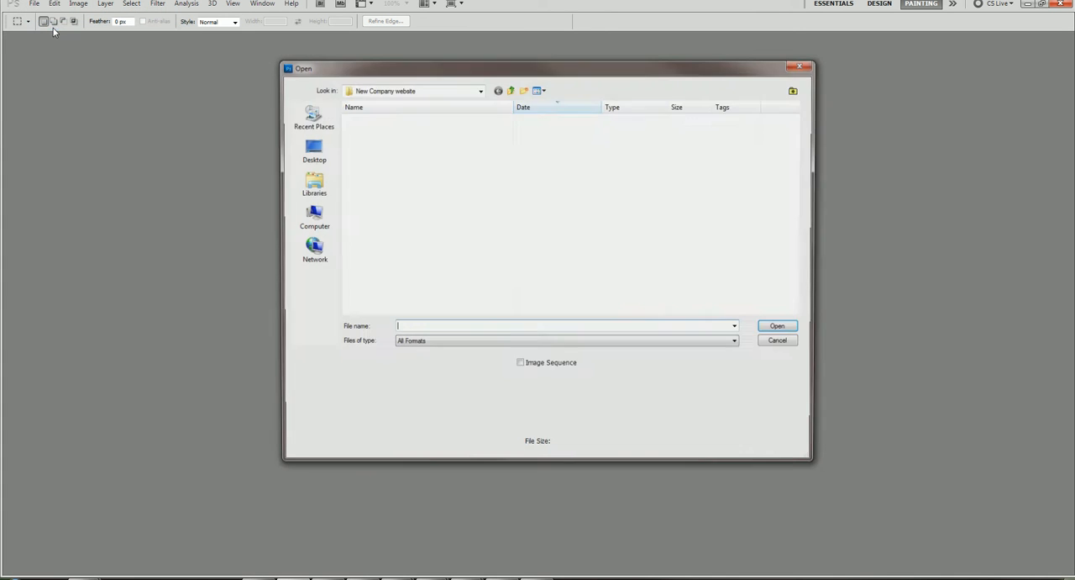
pyautogui.click(479, 90)
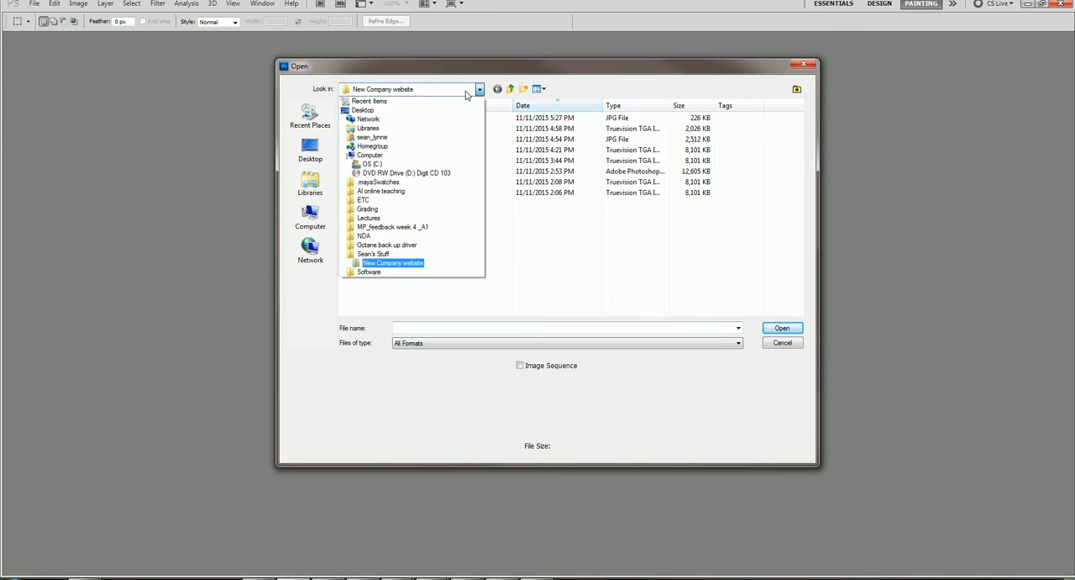
pyautogui.click(437, 113)
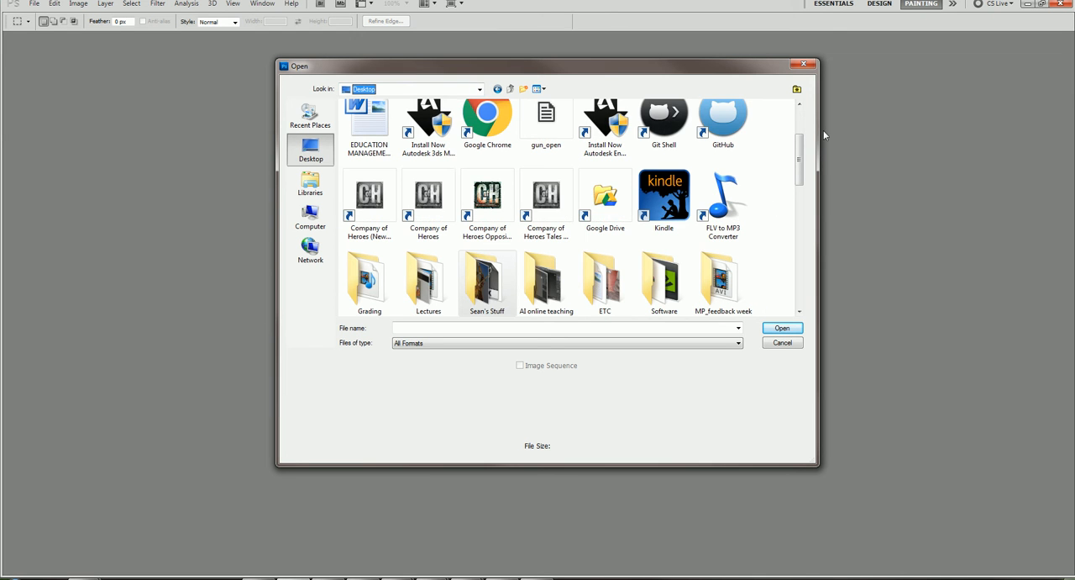
pyautogui.moveTo(805, 153); pyautogui.dragTo(800, 126)
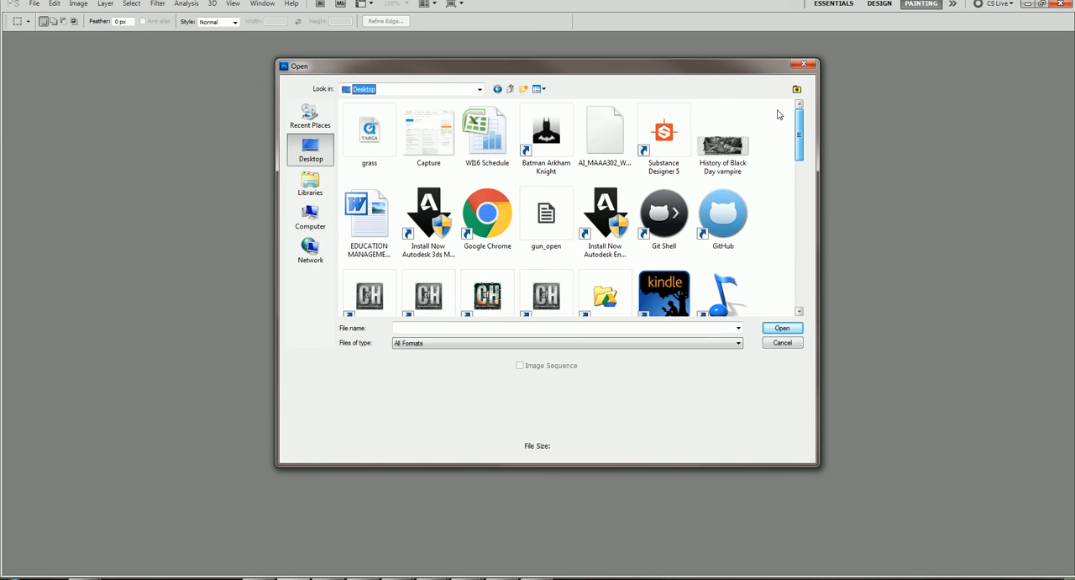
pyautogui.click(370, 134)
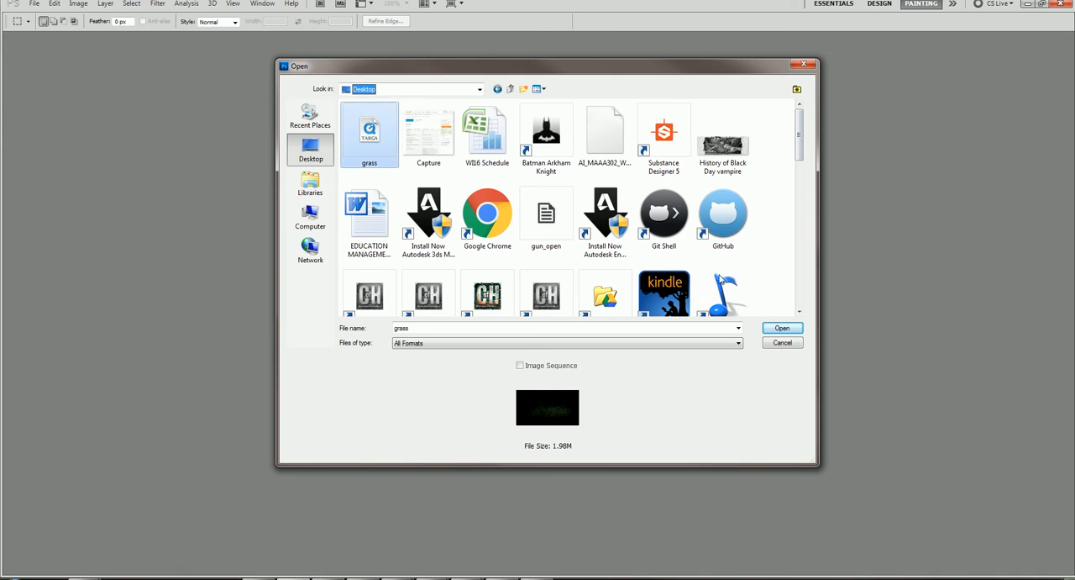
pyautogui.click(782, 329)
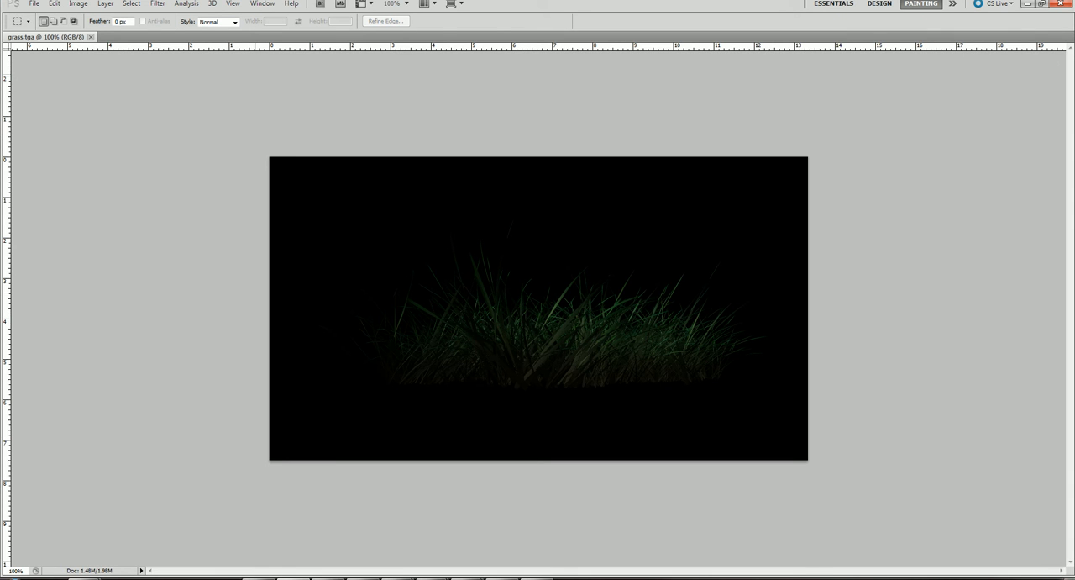
pyautogui.click(76, 4)
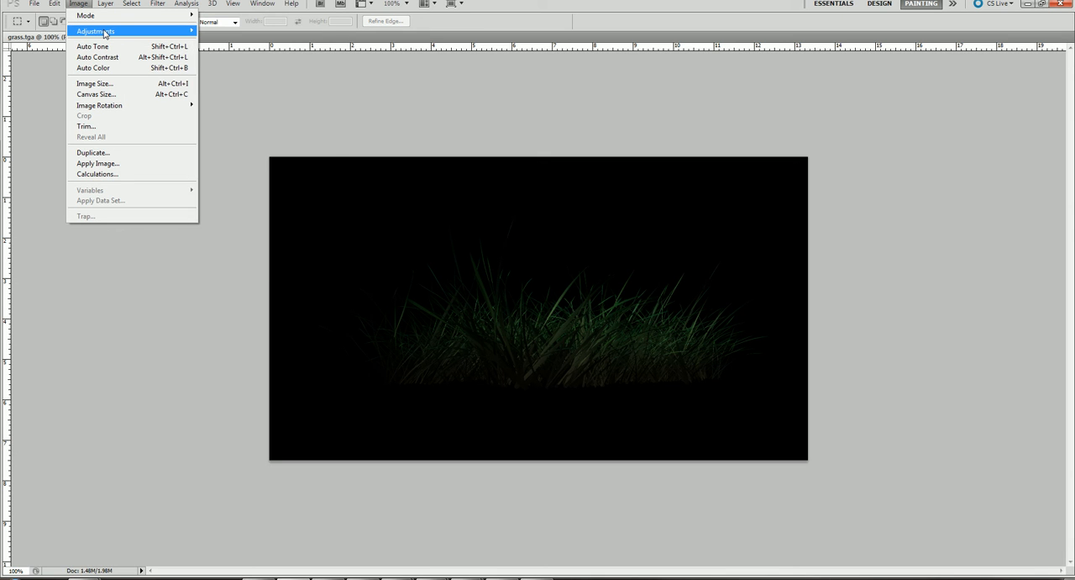
pyautogui.moveTo(134, 31)
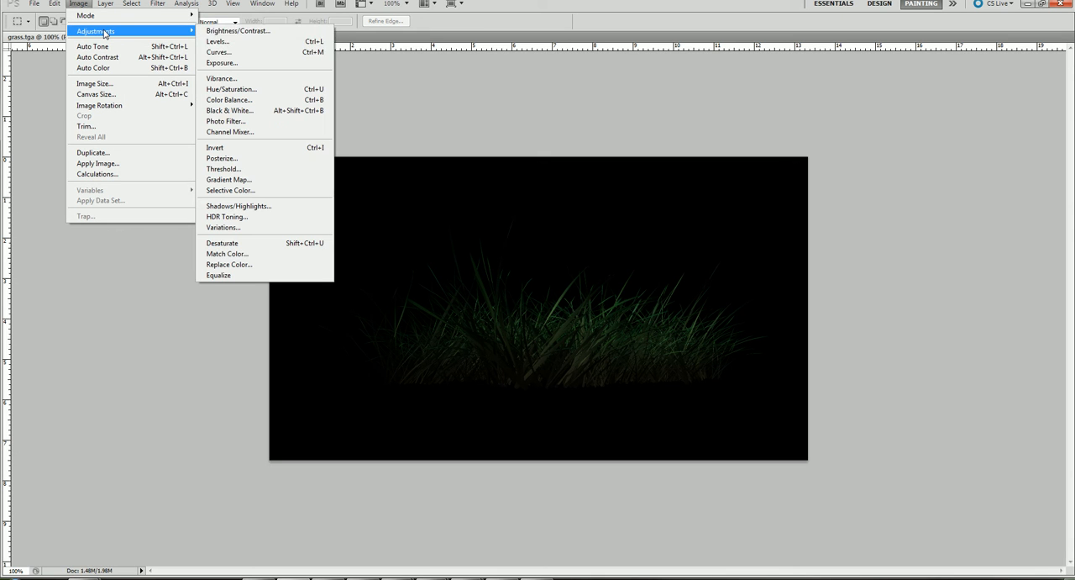
pyautogui.click(234, 42)
pyautogui.moveTo(748, 80); pyautogui.dragTo(784, 89)
pyautogui.click(910, 123)
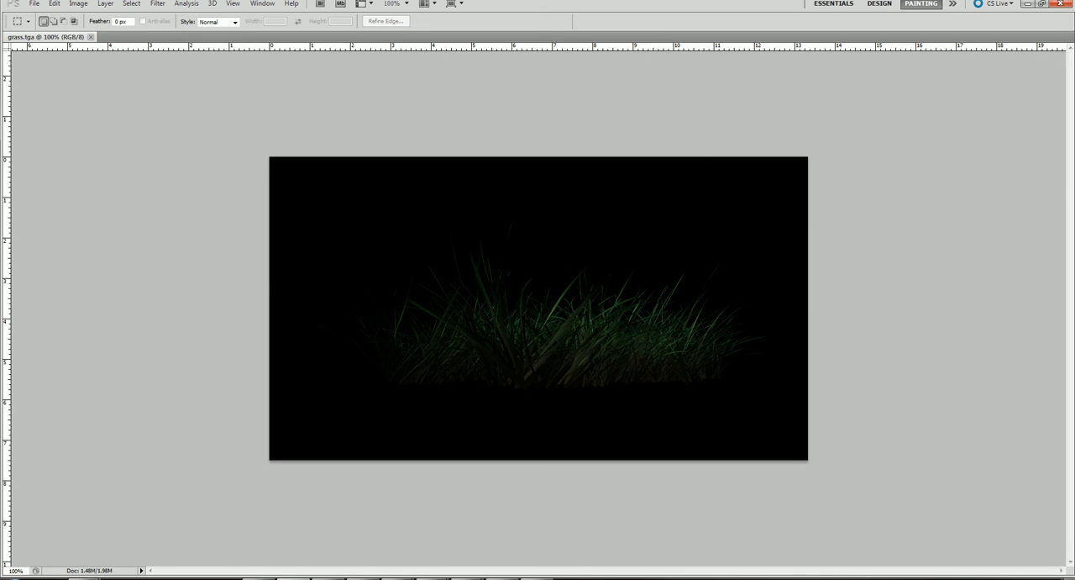
# Brighten the grass image with a Curves adjustment on the RGB channel, mapping input 62 to output 174.
pyautogui.click(78, 4)
pyautogui.moveTo(94, 31)
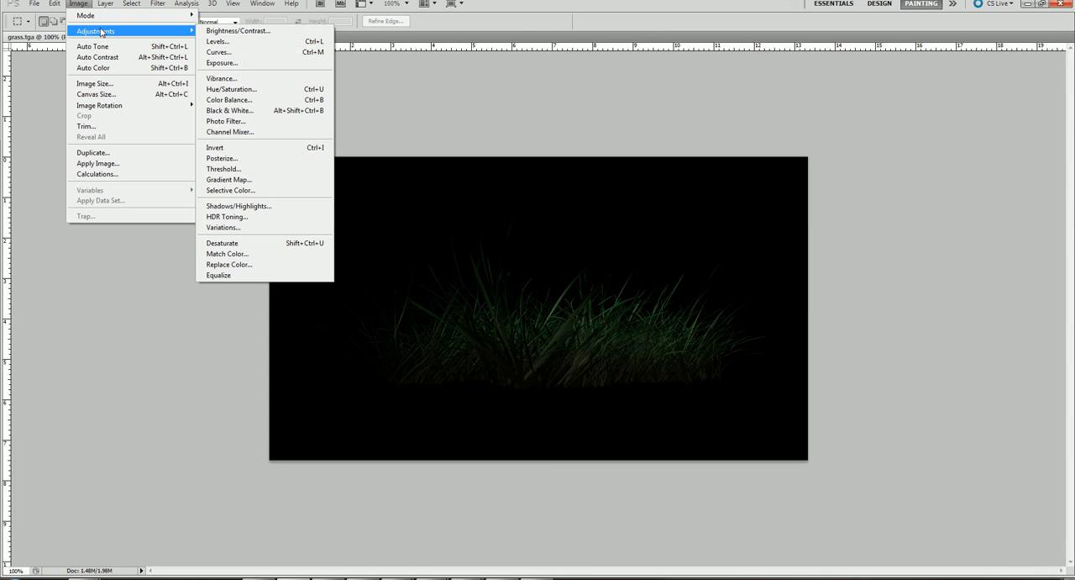
pyautogui.click(244, 53)
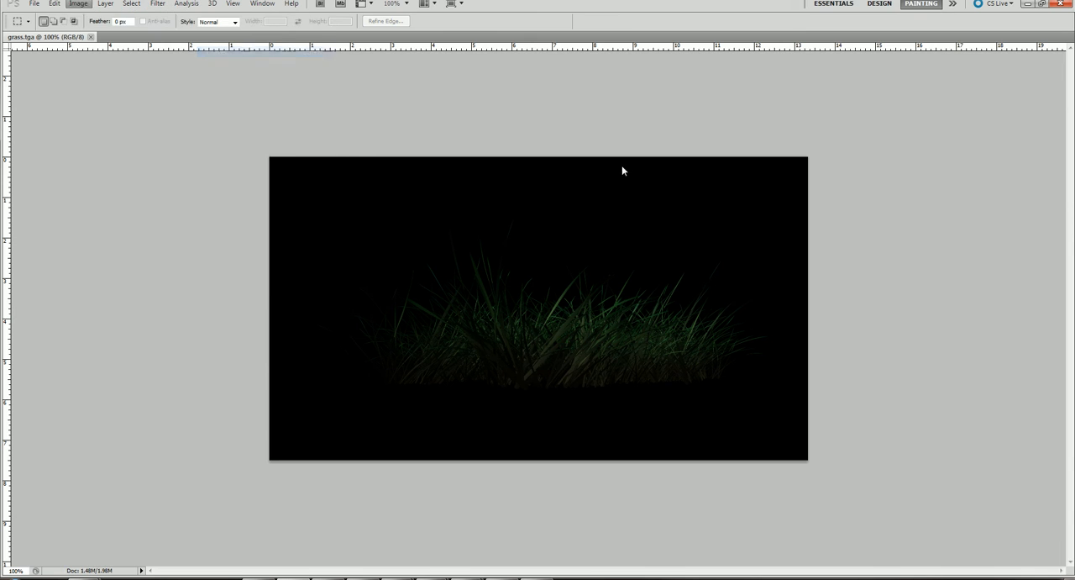
pyautogui.moveTo(199, 224); pyautogui.dragTo(165, 196)
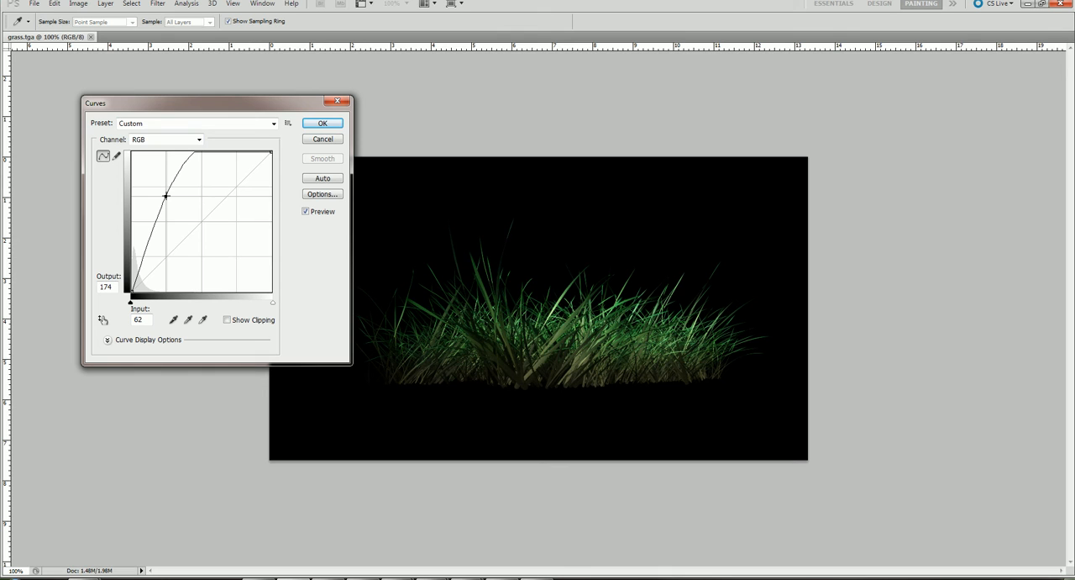
pyautogui.click(323, 123)
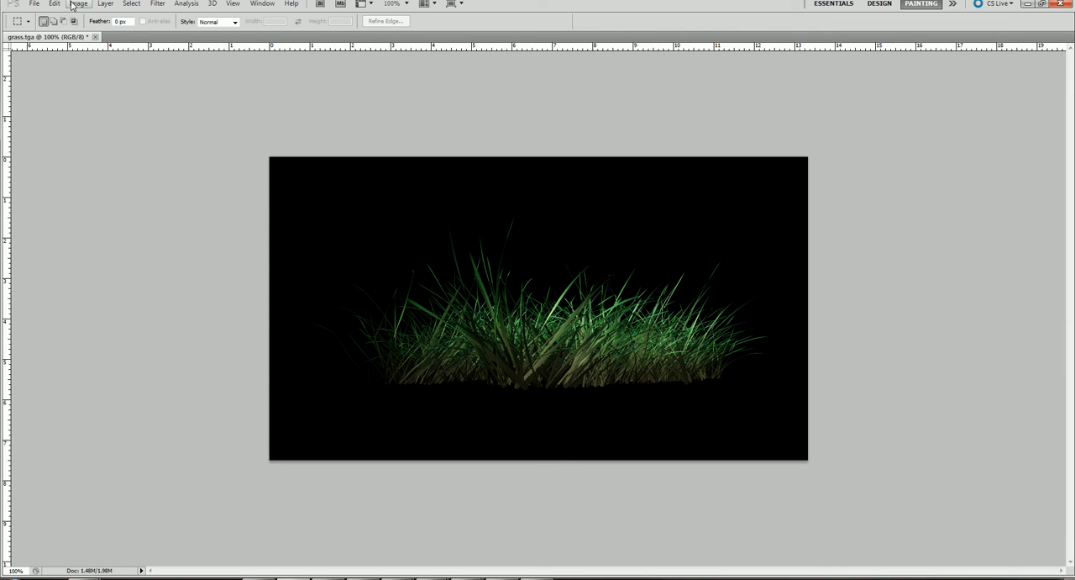
# Crop the grass image to about 849 × 320 pixels, trimming the empty black margins and cutting just above the base of the blades.
pyautogui.press('c')
pyautogui.hotkey('ctrl', 'a')
pyautogui.press('Return')
pyautogui.moveTo(270, 308); pyautogui.dragTo(299, 311)
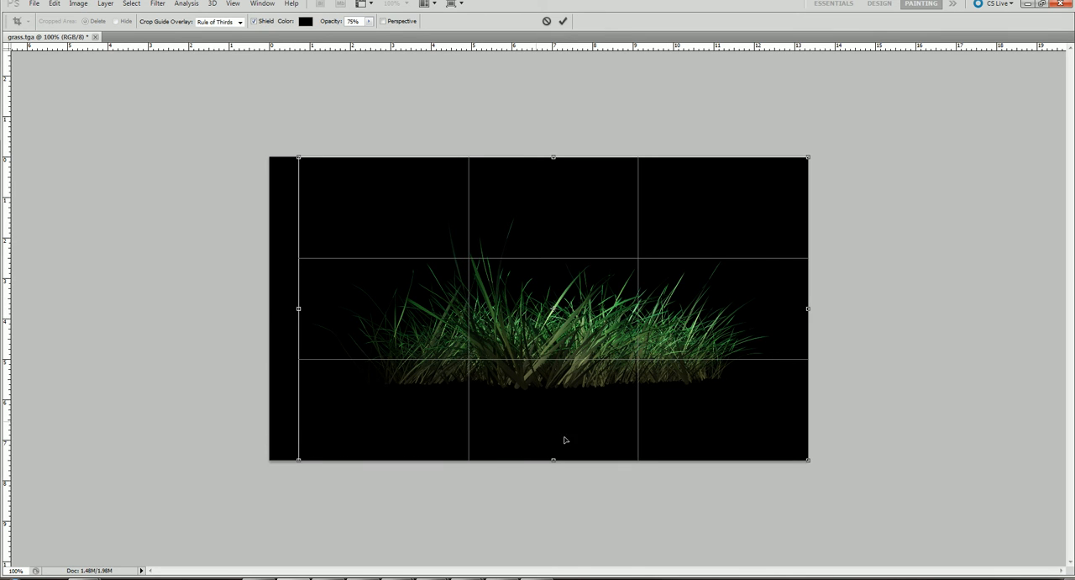
pyautogui.moveTo(542, 445); pyautogui.dragTo(507, 383)
pyautogui.moveTo(506, 382); pyautogui.dragTo(506, 381)
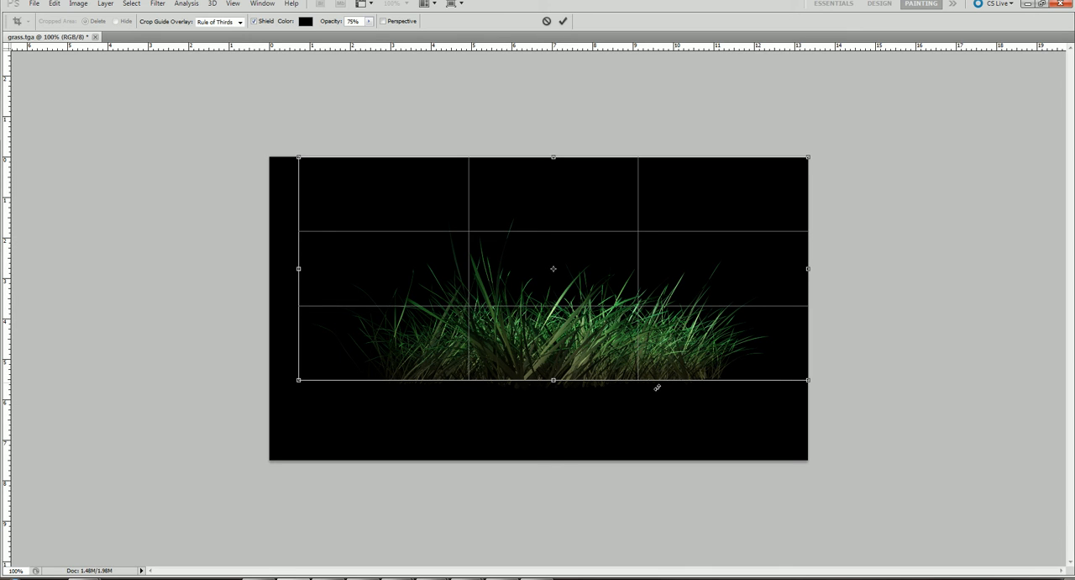
pyautogui.moveTo(552, 156); pyautogui.dragTo(557, 199)
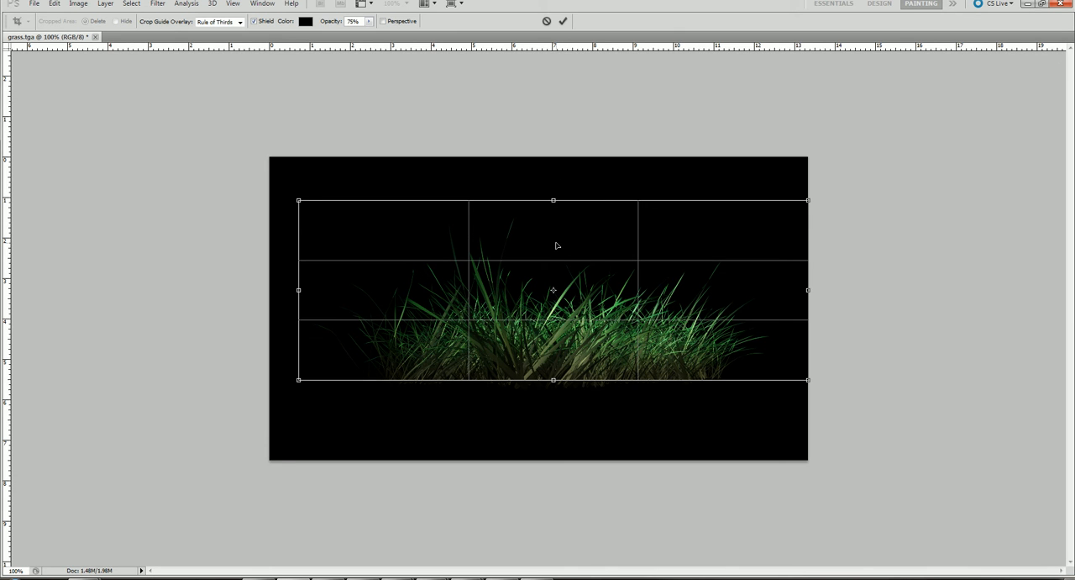
pyautogui.press('Return')
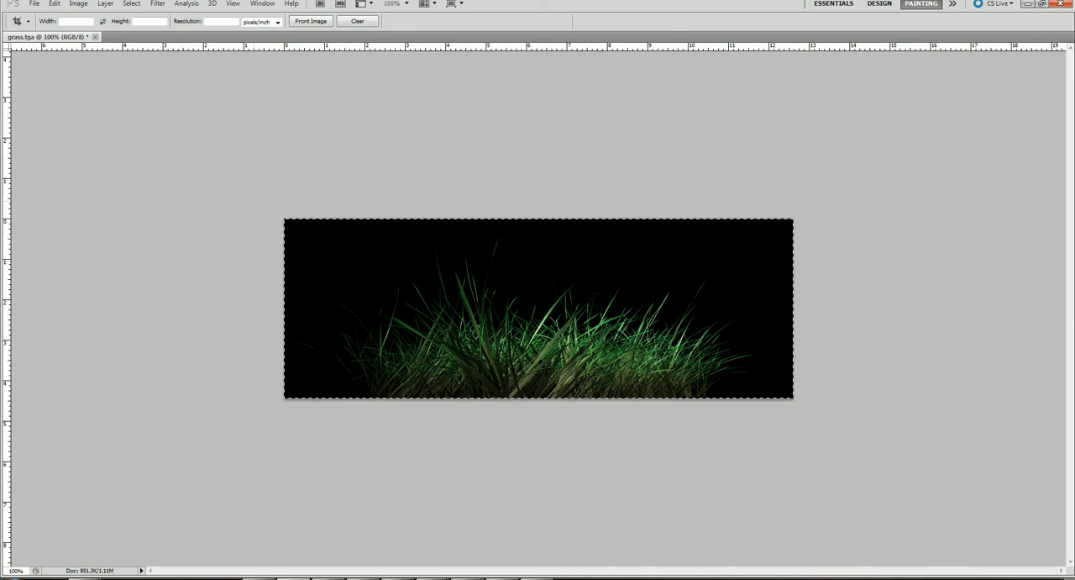
pyautogui.moveTo(254, 201); pyautogui.dragTo(797, 402)
pyautogui.moveTo(791, 308); pyautogui.dragTo(758, 306)
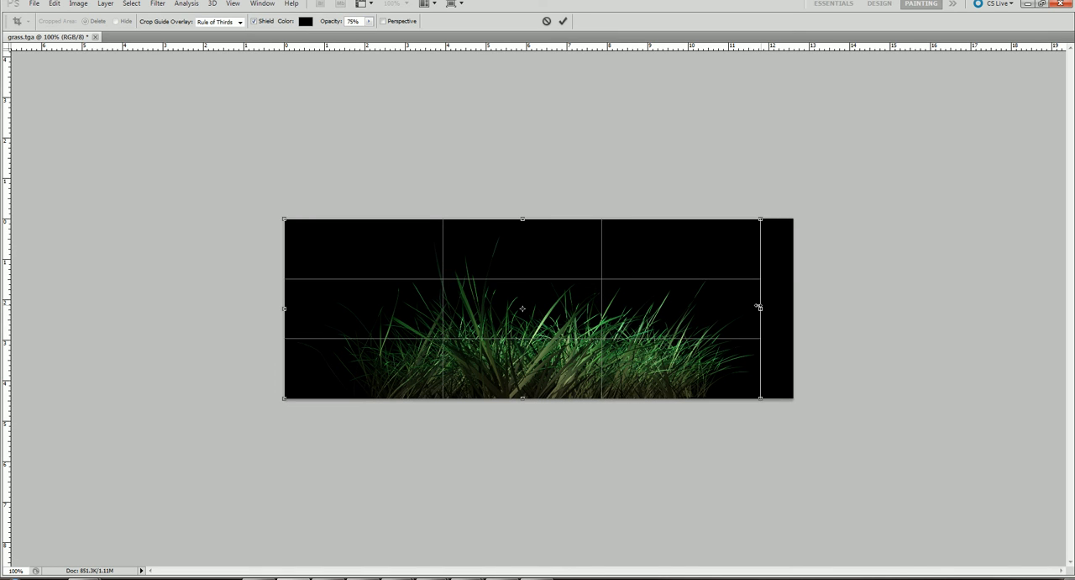
pyautogui.press('Return')
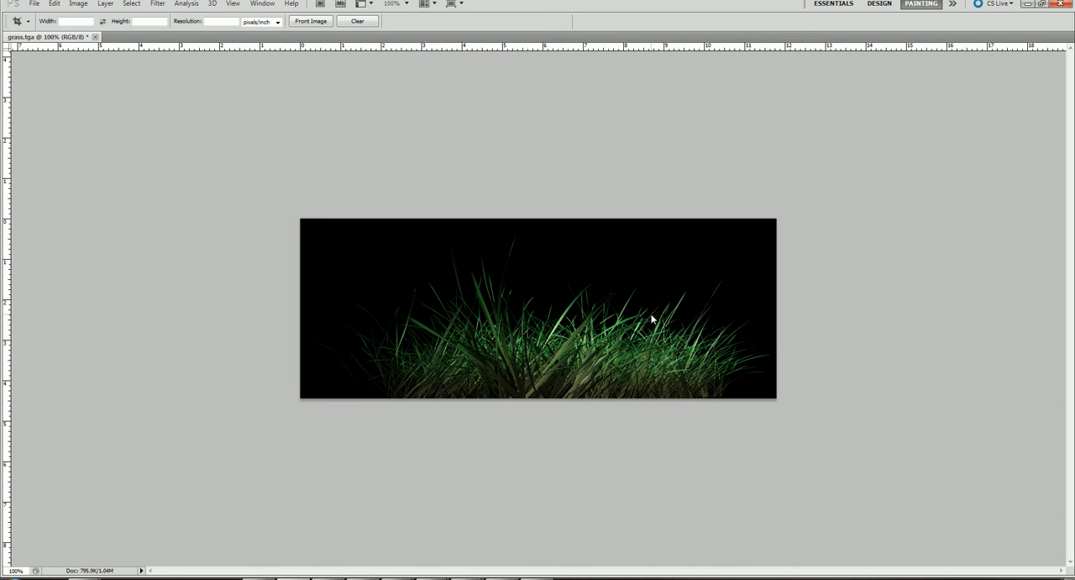
# Resize the cropped grass image to 1024 × 512 pixels without constraining its proportions.
pyautogui.click(78, 4)
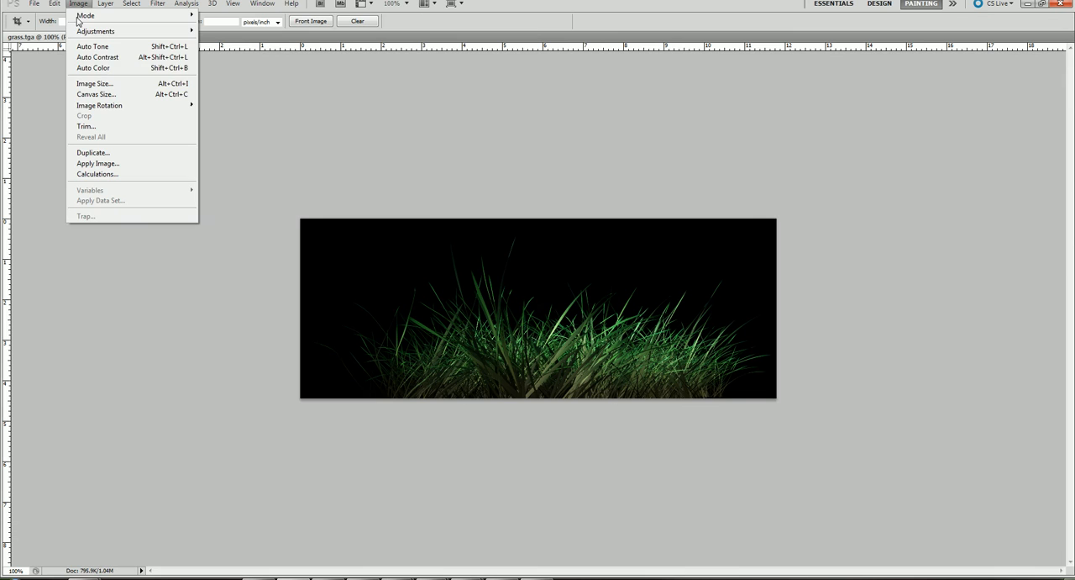
pyautogui.click(94, 83)
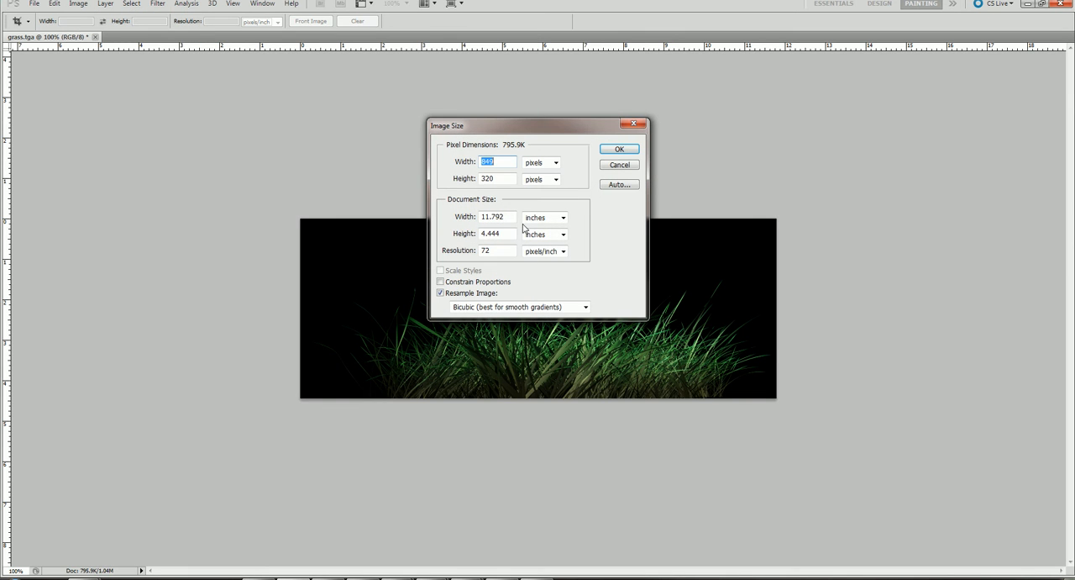
pyautogui.click(556, 217)
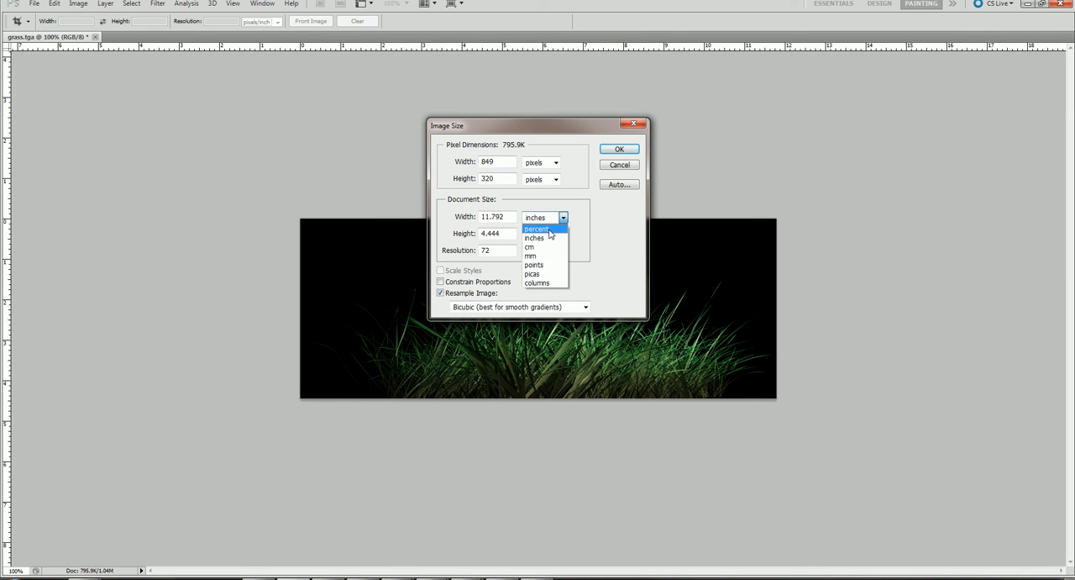
pyautogui.click(583, 231)
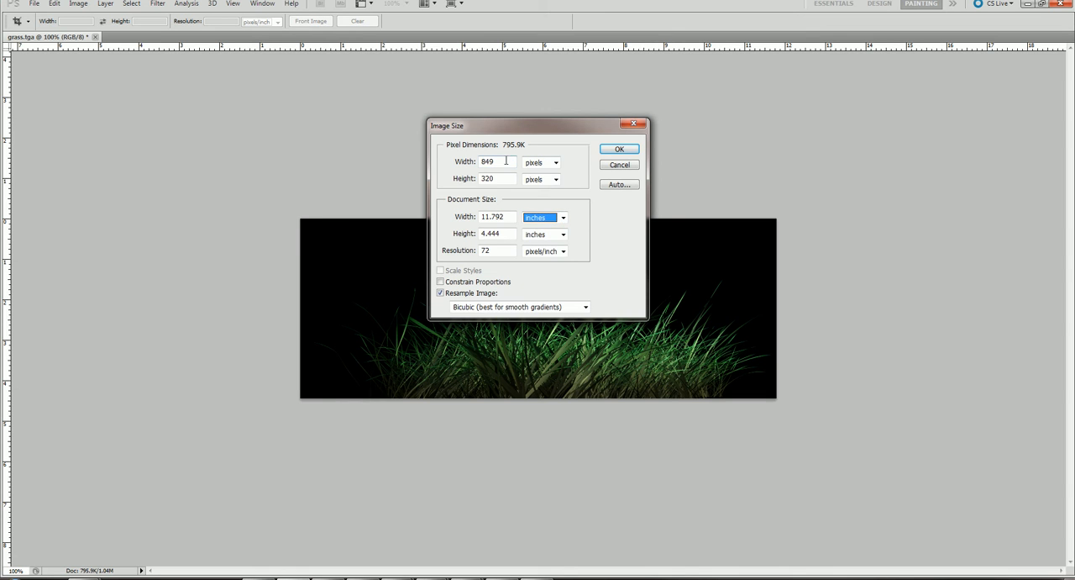
pyautogui.moveTo(499, 131); pyautogui.dragTo(902, 137)
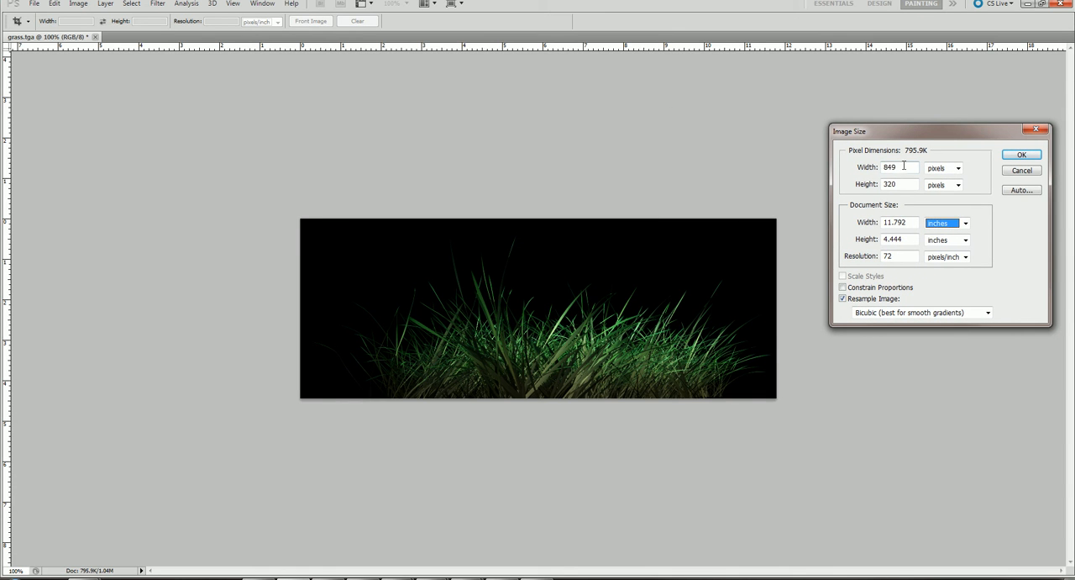
pyautogui.click(861, 168)
pyautogui.write('1024')
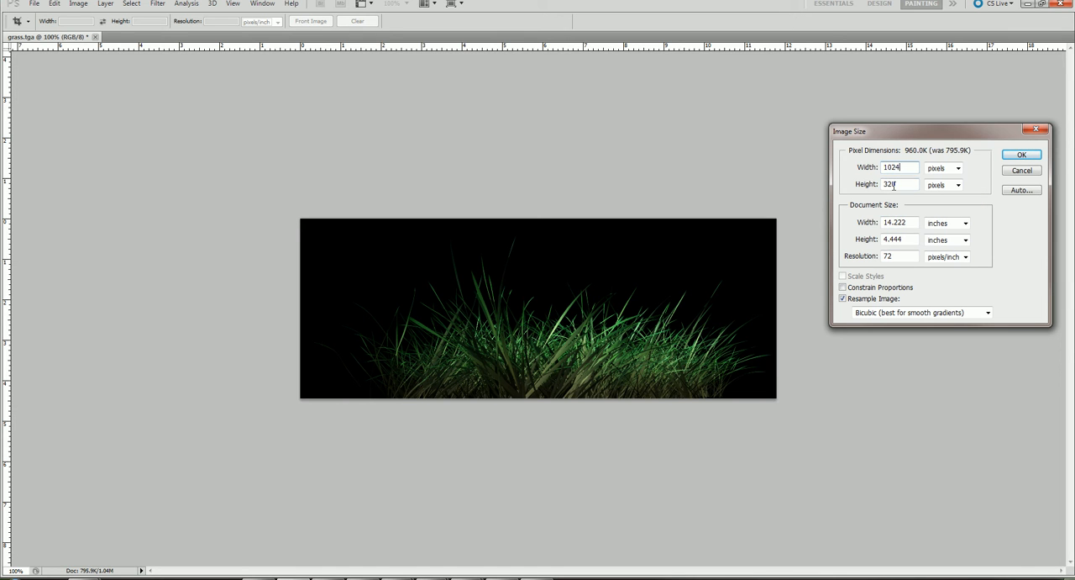
pyautogui.press('Tab')
pyautogui.write('512')
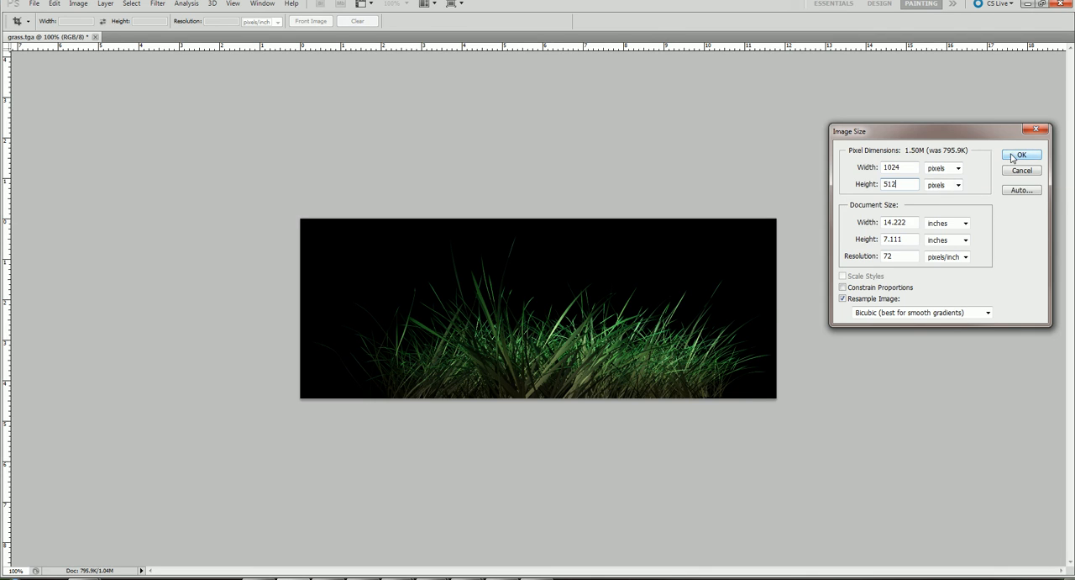
pyautogui.click(1015, 158)
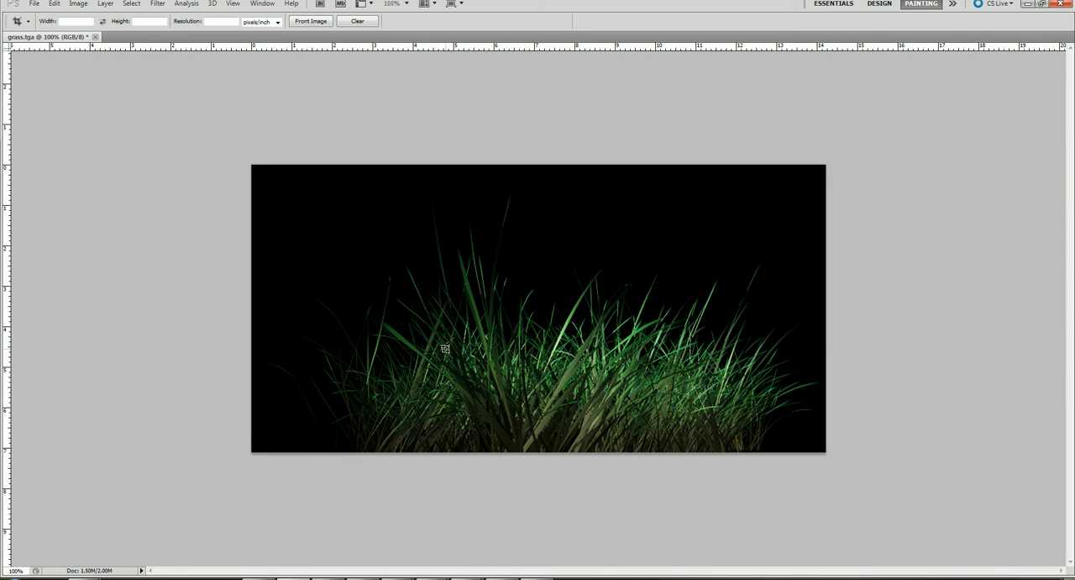
# Switch to Maya's Render View, set the render image size preset to HD 1080 and re-render the grass.
pyautogui.moveTo(469, 578)
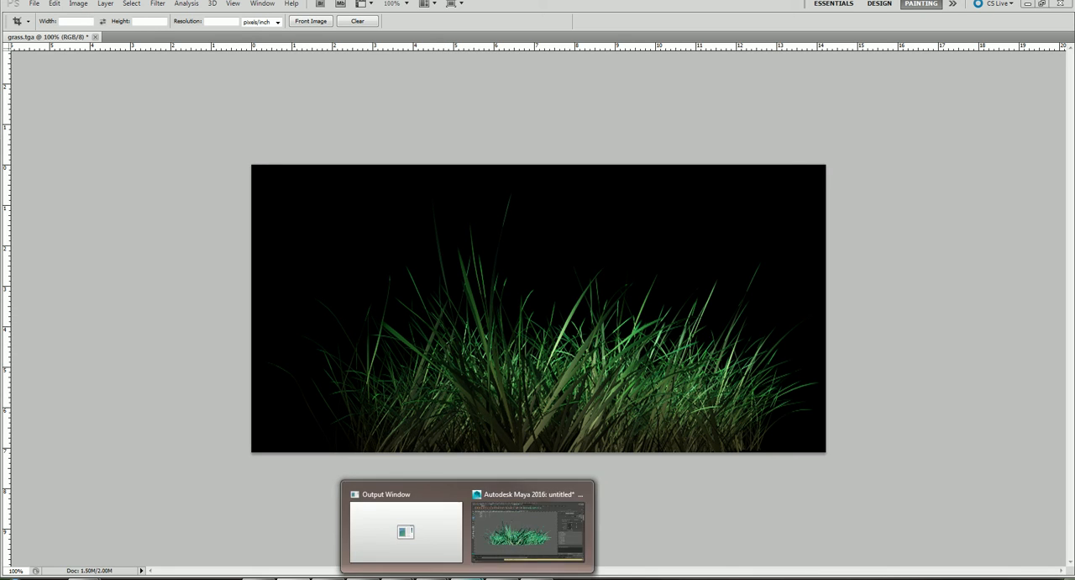
pyautogui.click(528, 531)
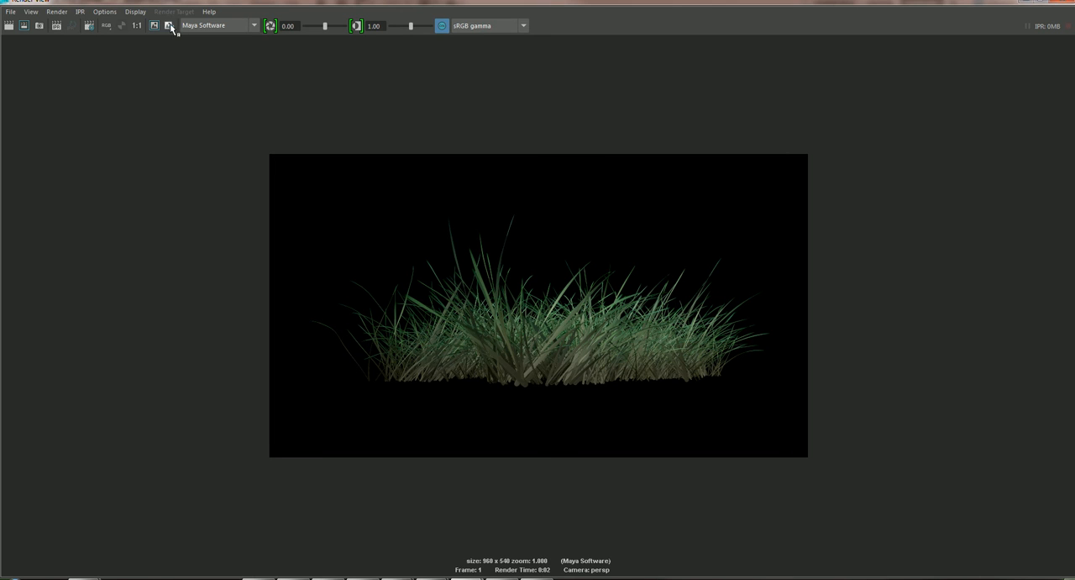
pyautogui.click(89, 26)
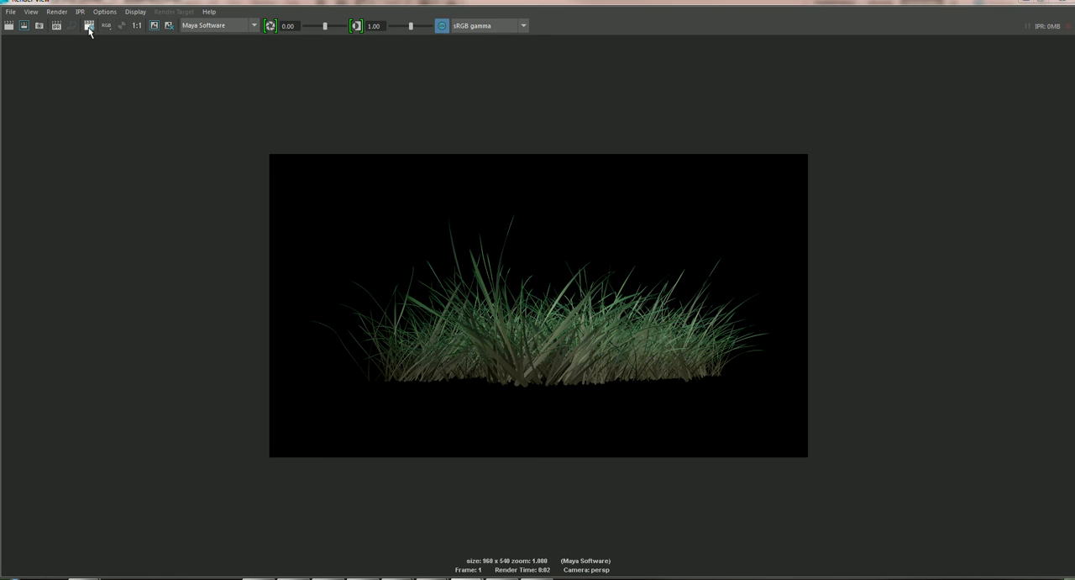
pyautogui.scroll(-10, 757, 343)
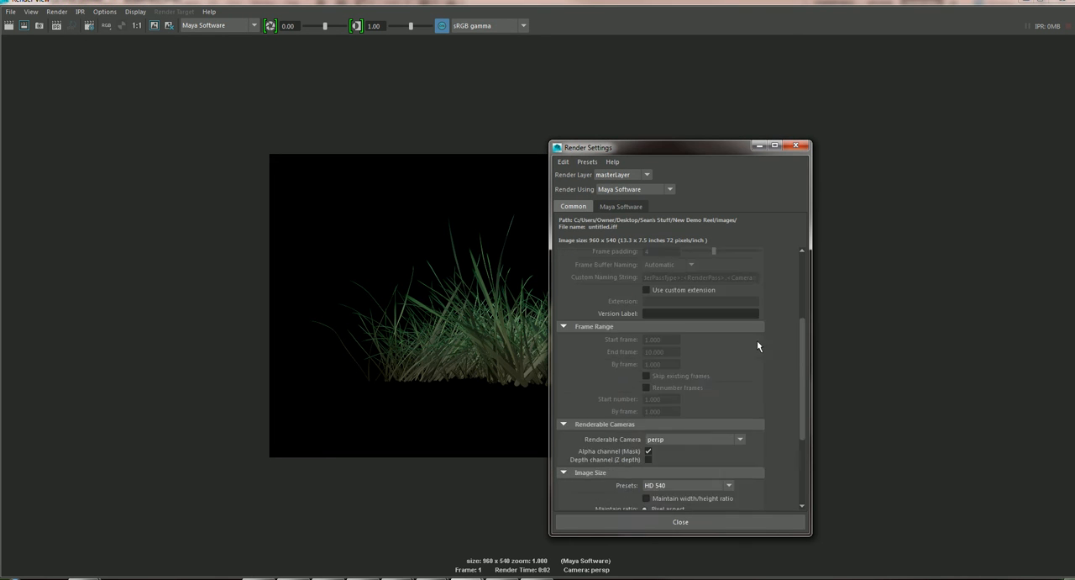
pyautogui.click(736, 354)
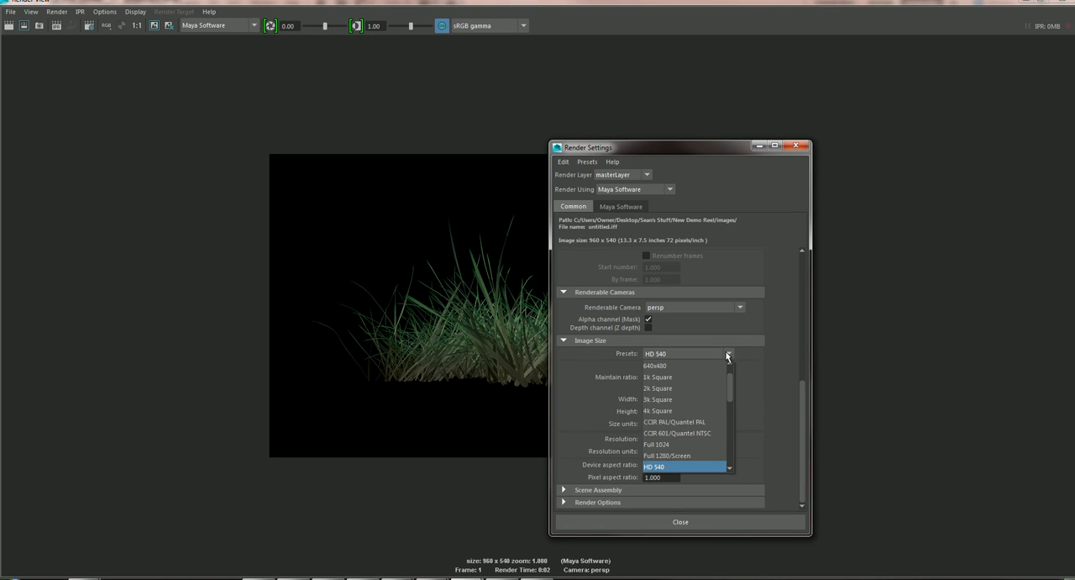
pyautogui.scroll(-3, 698, 390)
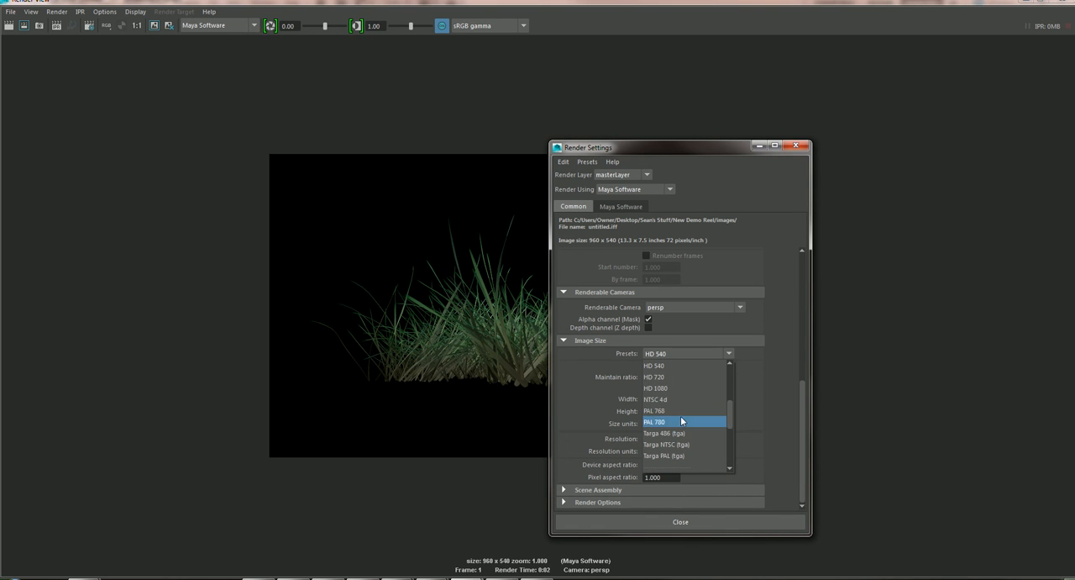
pyautogui.click(669, 388)
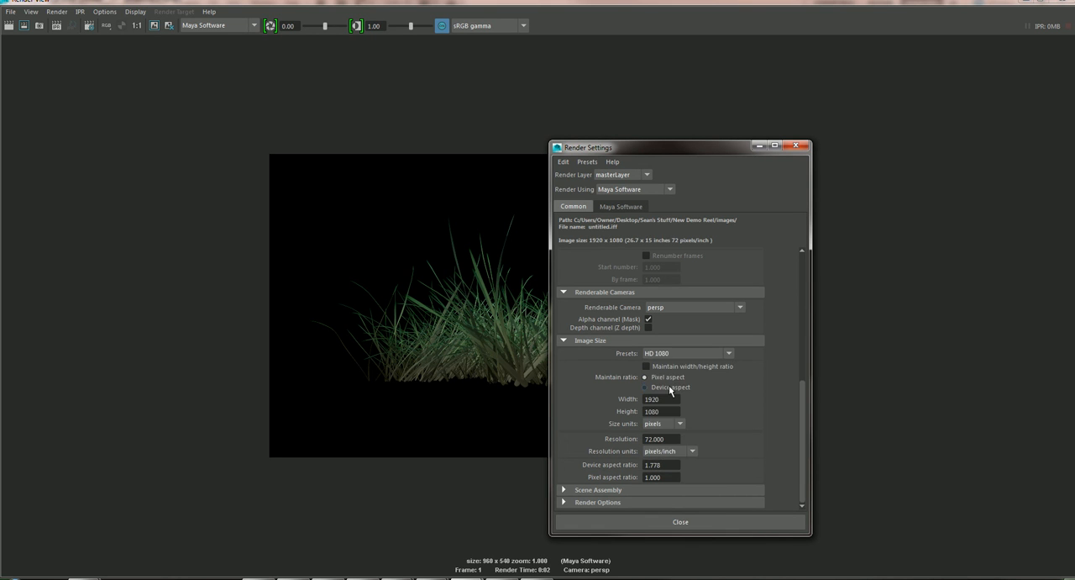
pyautogui.click(616, 525)
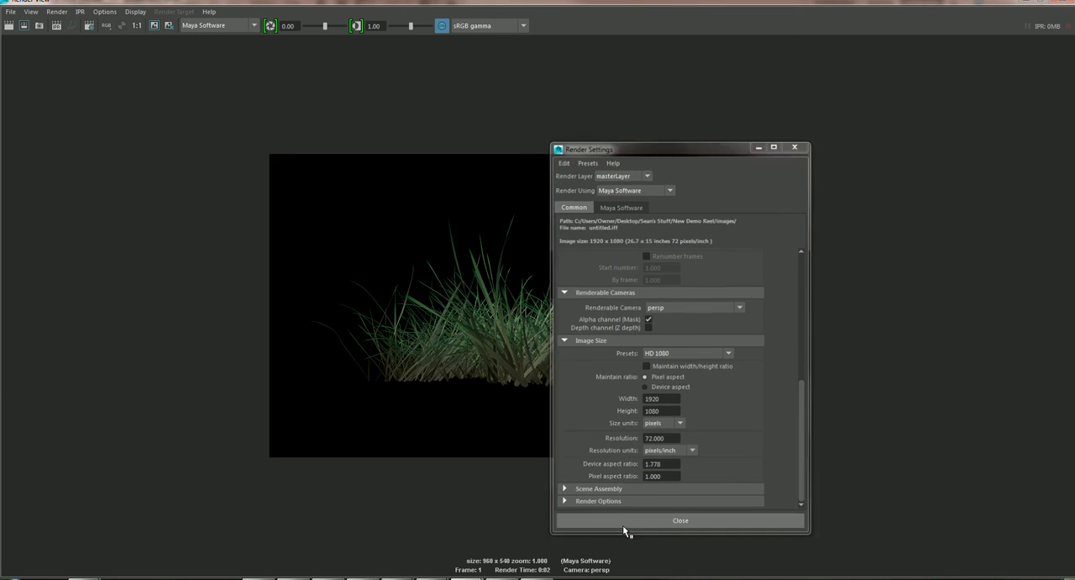
pyautogui.click(9, 26)
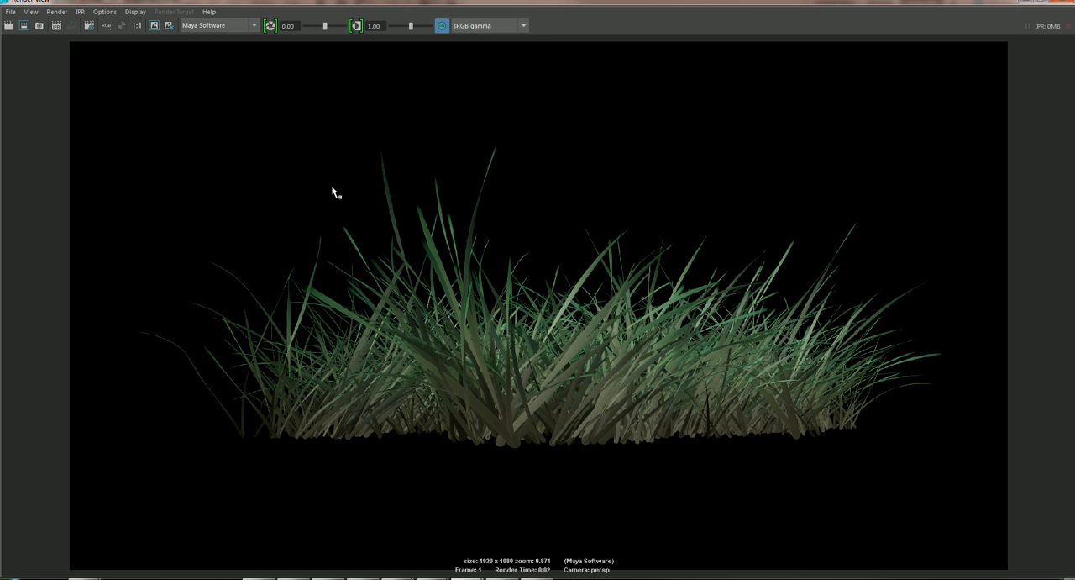
# Save the new grass render to the Desktop as a Targa file named grass02.
pyautogui.click(11, 11)
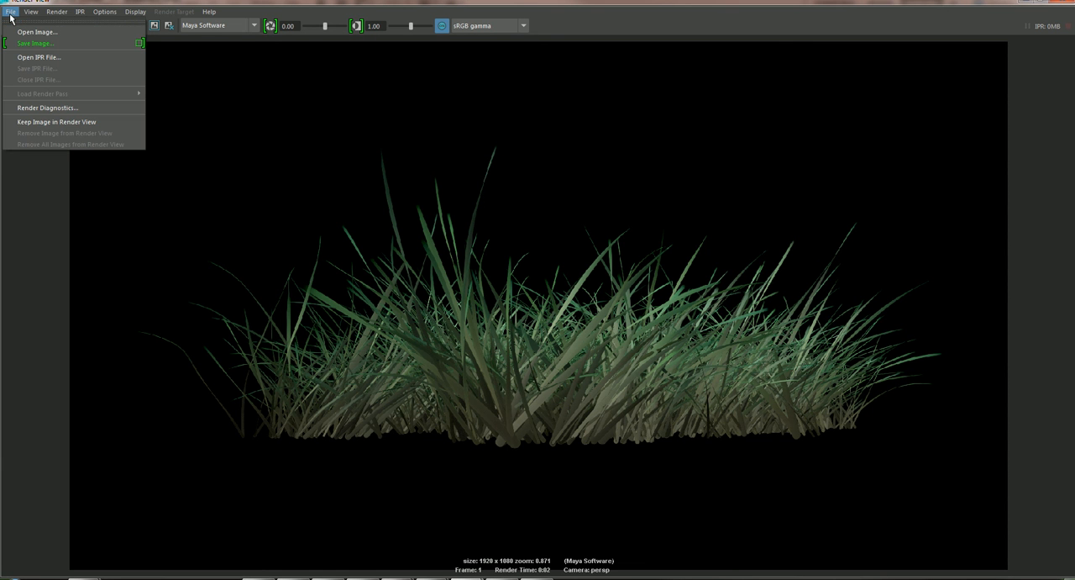
pyautogui.click(44, 43)
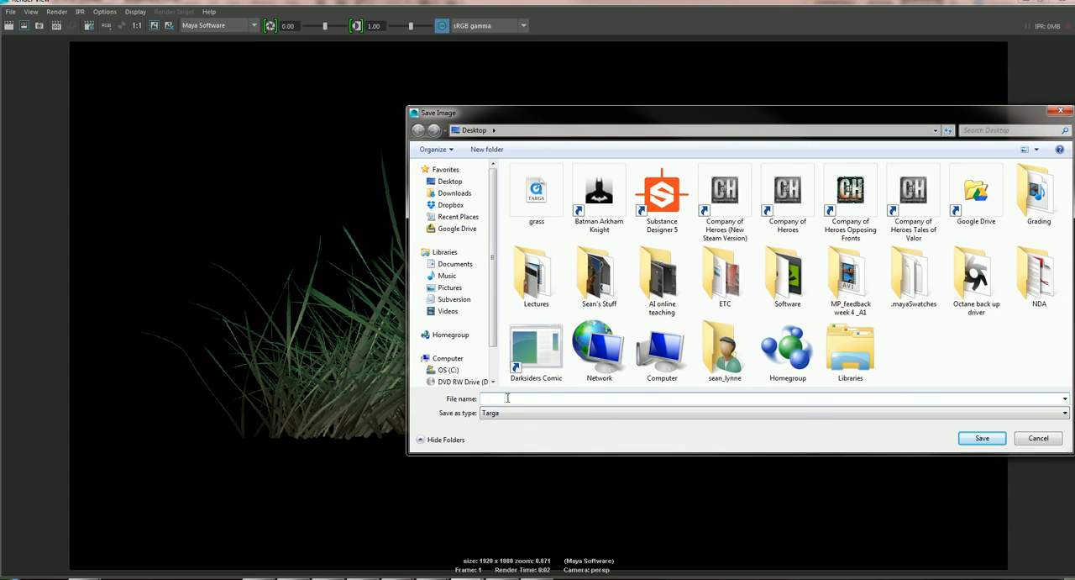
pyautogui.click(11, 10)
pyautogui.moveTo(588, 115); pyautogui.dragTo(547, 94)
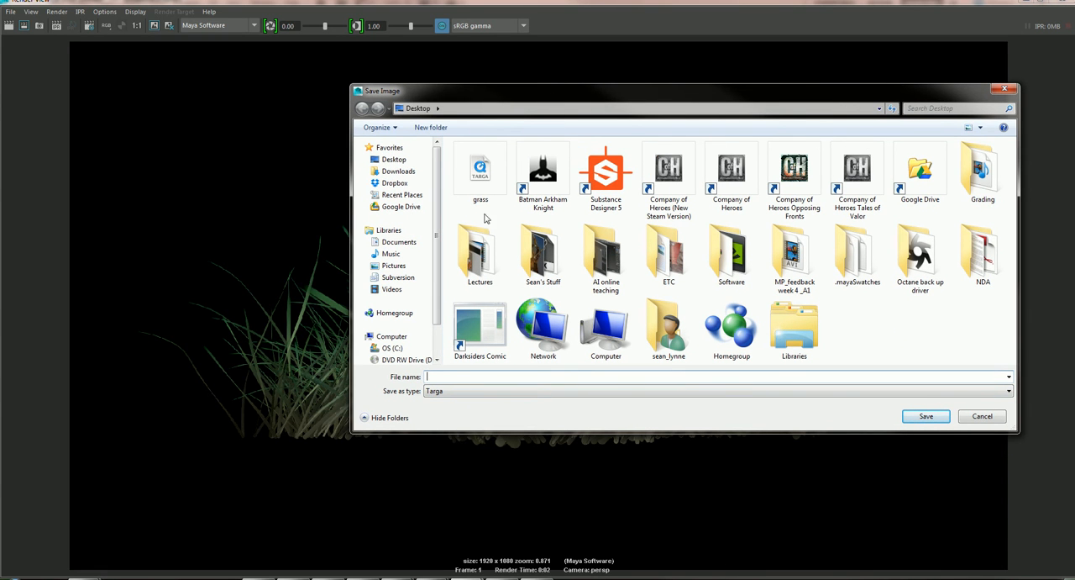
pyautogui.click(491, 166)
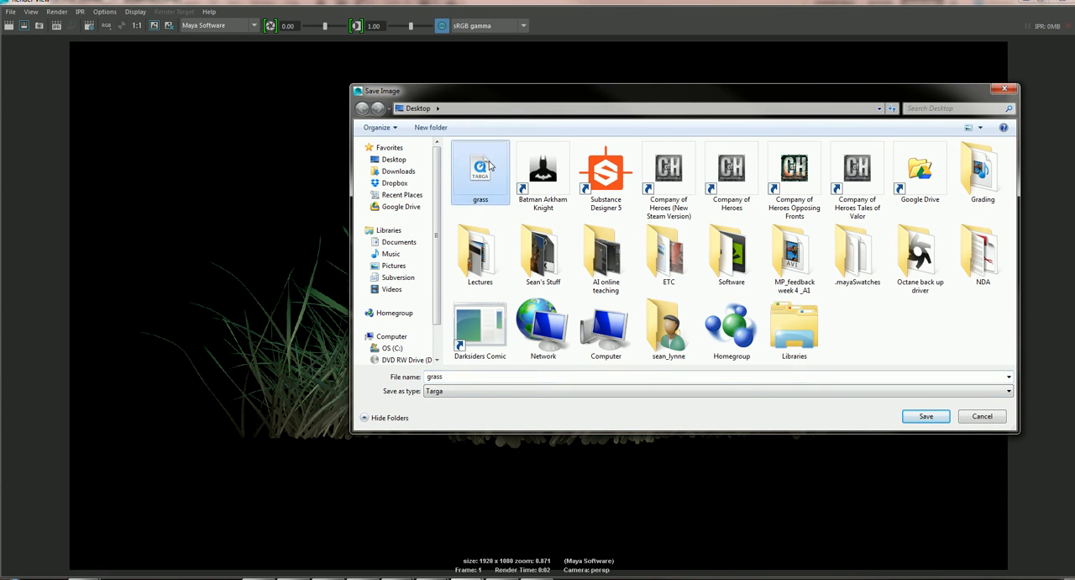
pyautogui.click(451, 376)
pyautogui.click(452, 375)
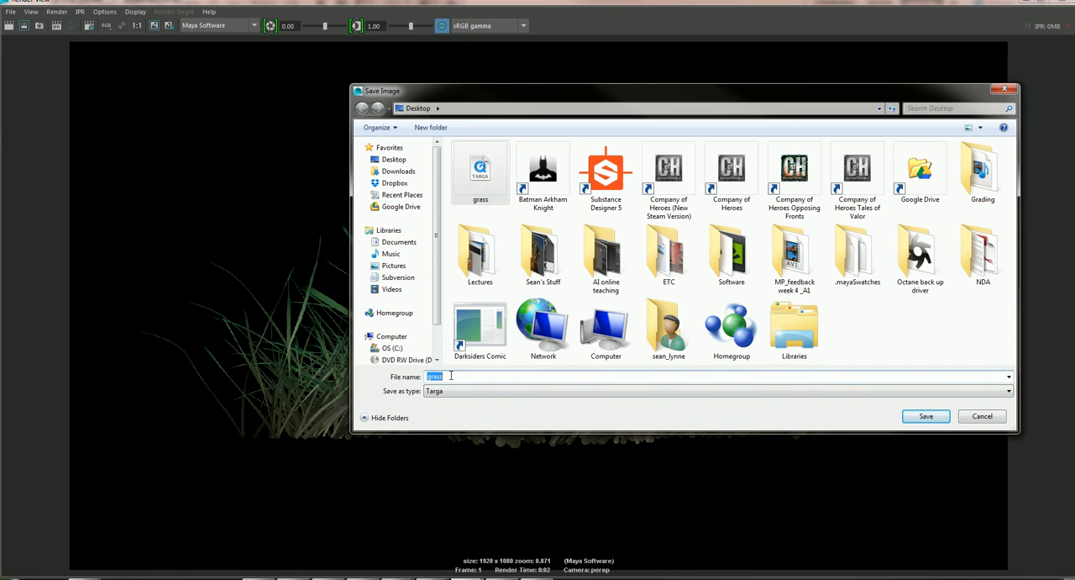
pyautogui.click(451, 375)
pyautogui.write('02')
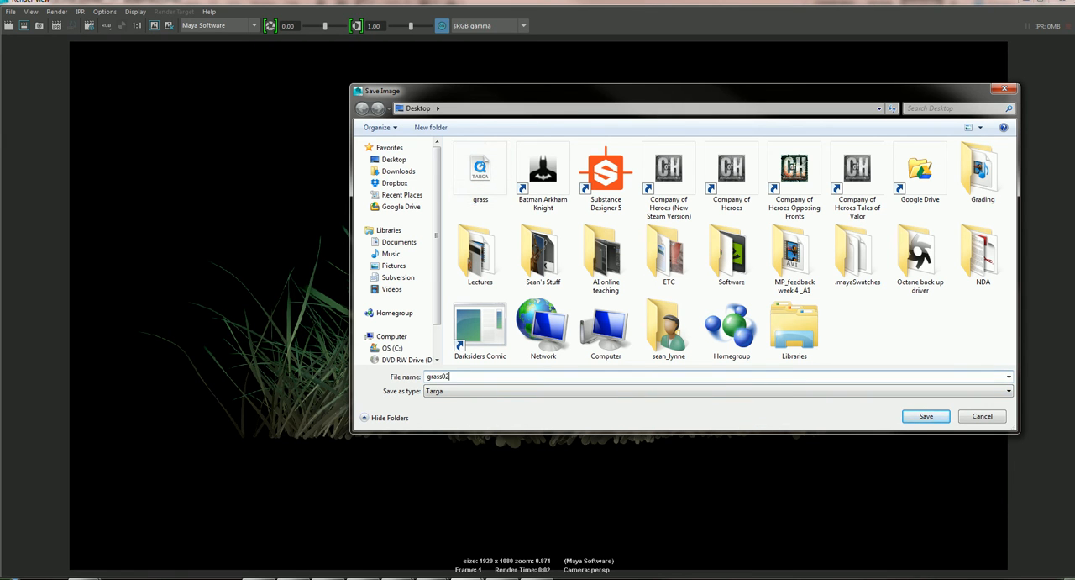
pyautogui.click(926, 416)
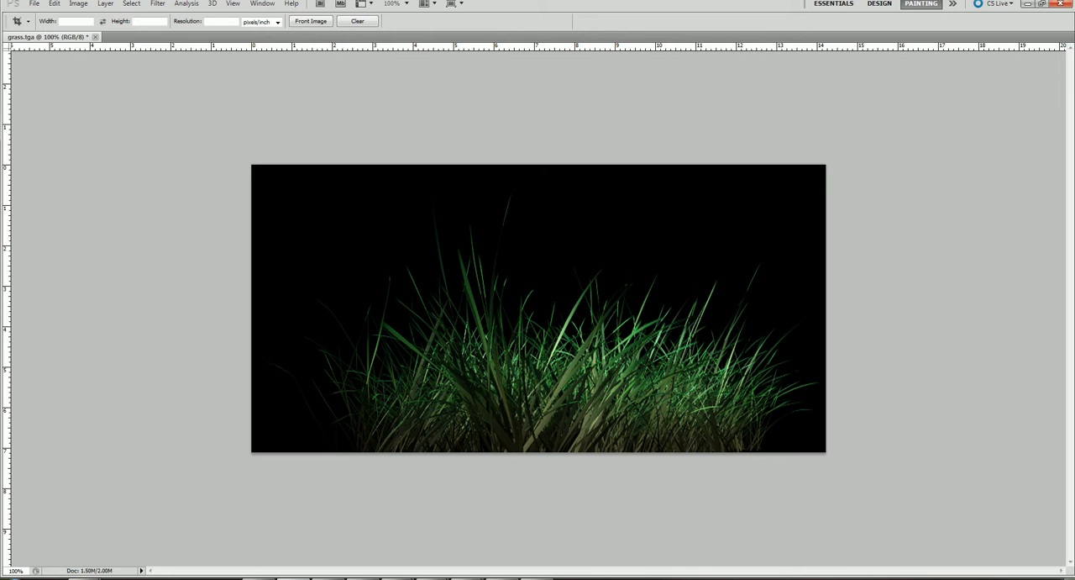
# In Photoshop, close grass.tga without saving its changes and open the grass02 Targa image from the Desktop.
pyautogui.click(96, 37)
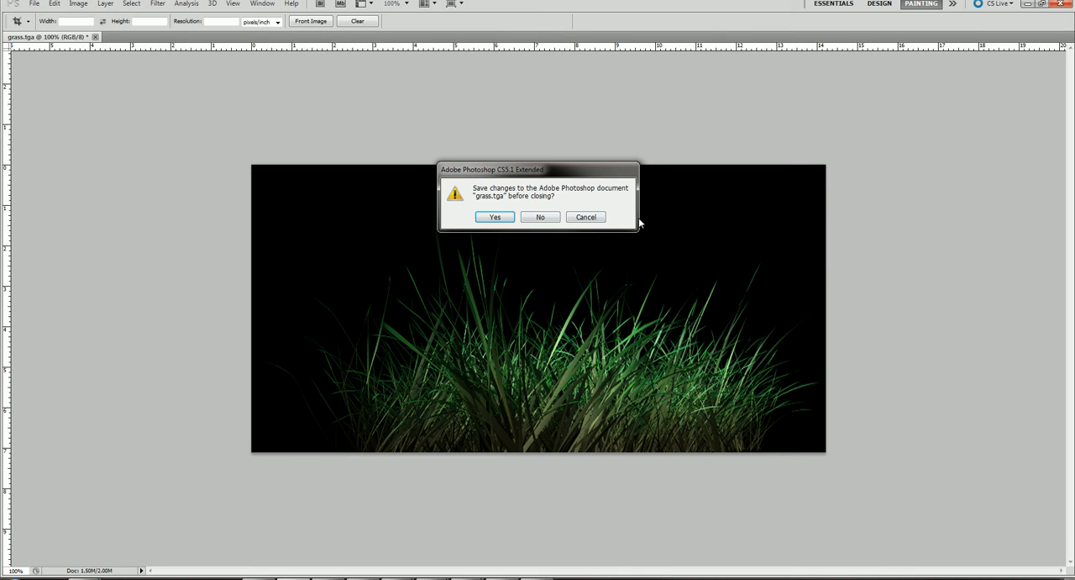
pyautogui.click(542, 220)
pyautogui.click(35, 4)
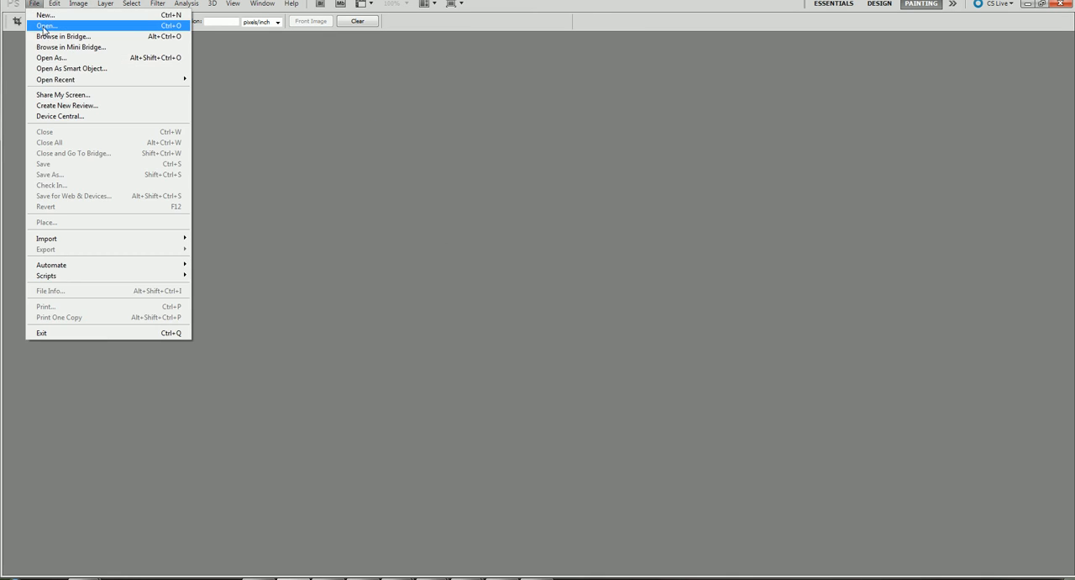
pyautogui.click(49, 27)
pyautogui.click(370, 133)
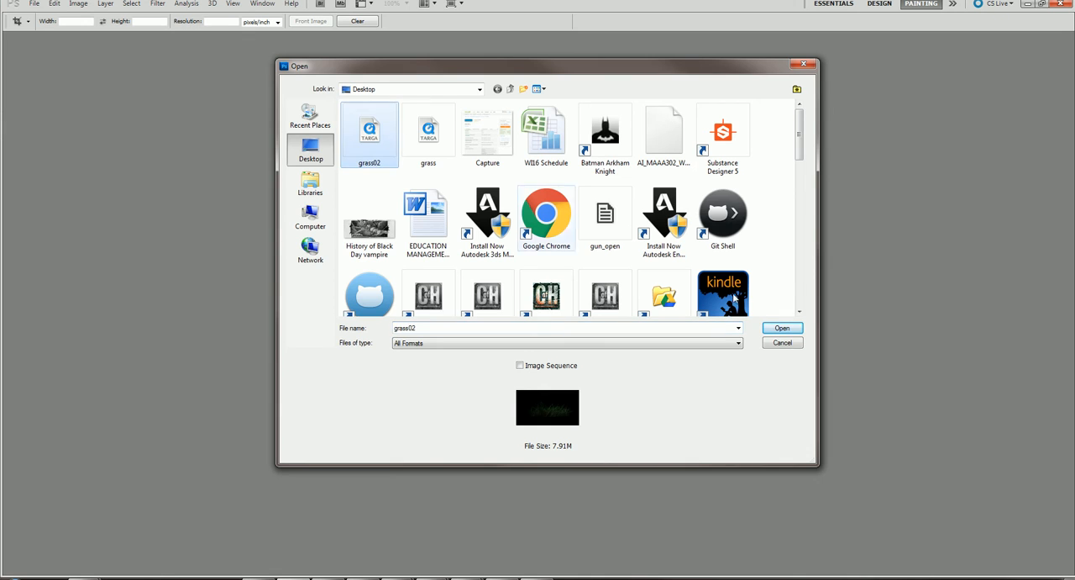
pyautogui.click(781, 327)
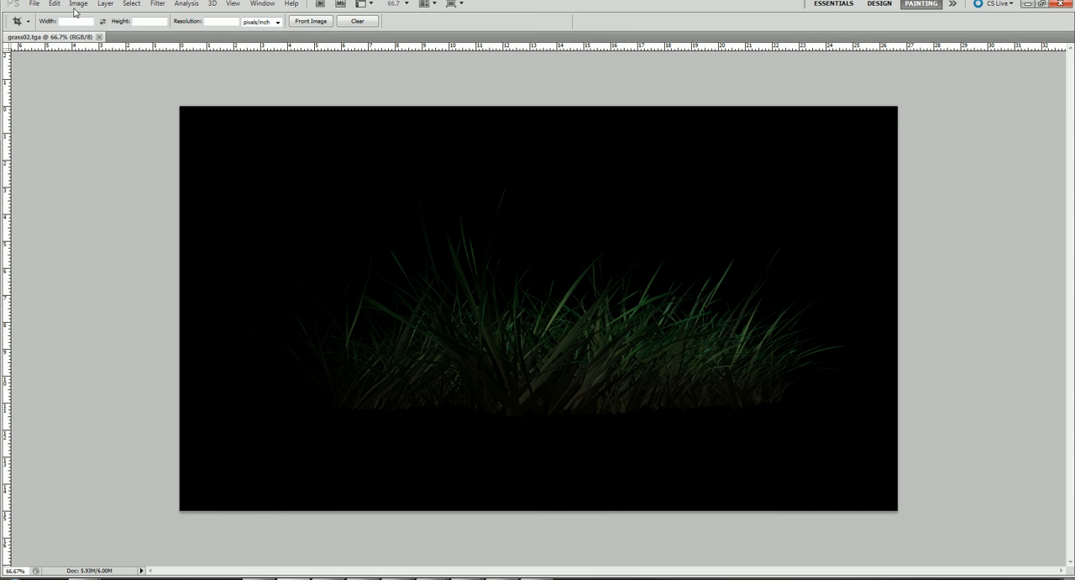
# Brighten the dark grass image with a Curves adjustment, pulling the lower part of the curve strongly upward.
pyautogui.click(78, 3)
pyautogui.moveTo(87, 32)
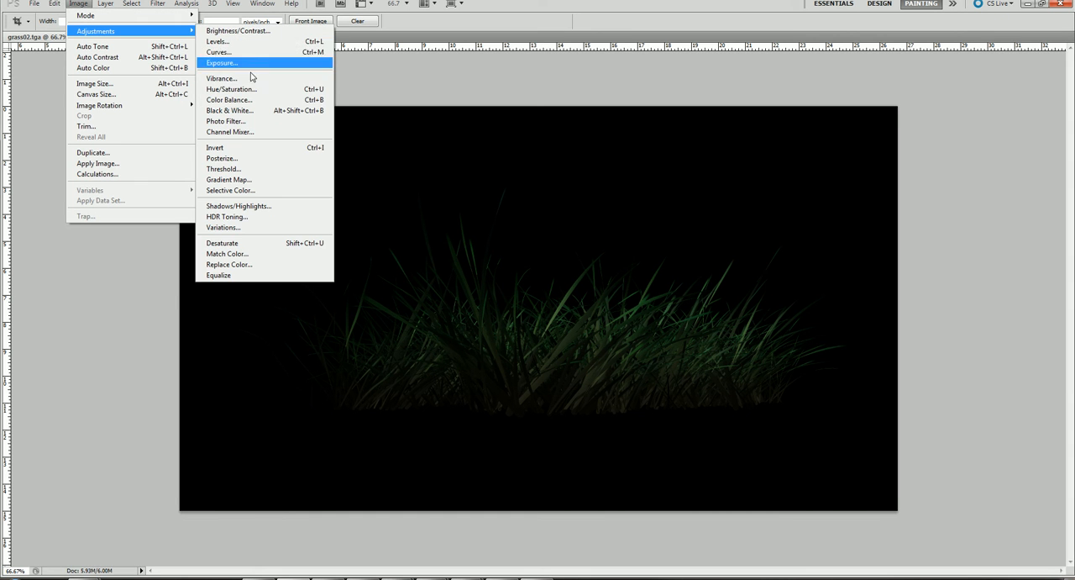
pyautogui.click(218, 52)
pyautogui.moveTo(199, 225); pyautogui.dragTo(167, 195)
pyautogui.click(322, 123)
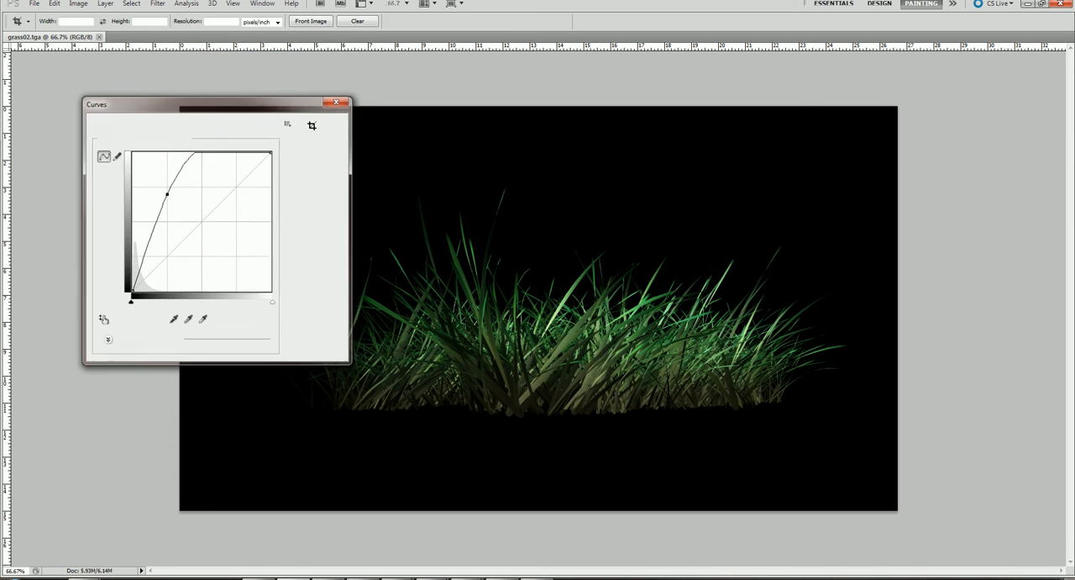
# Crop the image closely around the grass on all four sides, cutting just above the base of the blades.
pyautogui.moveTo(152, 98); pyautogui.dragTo(977, 371)
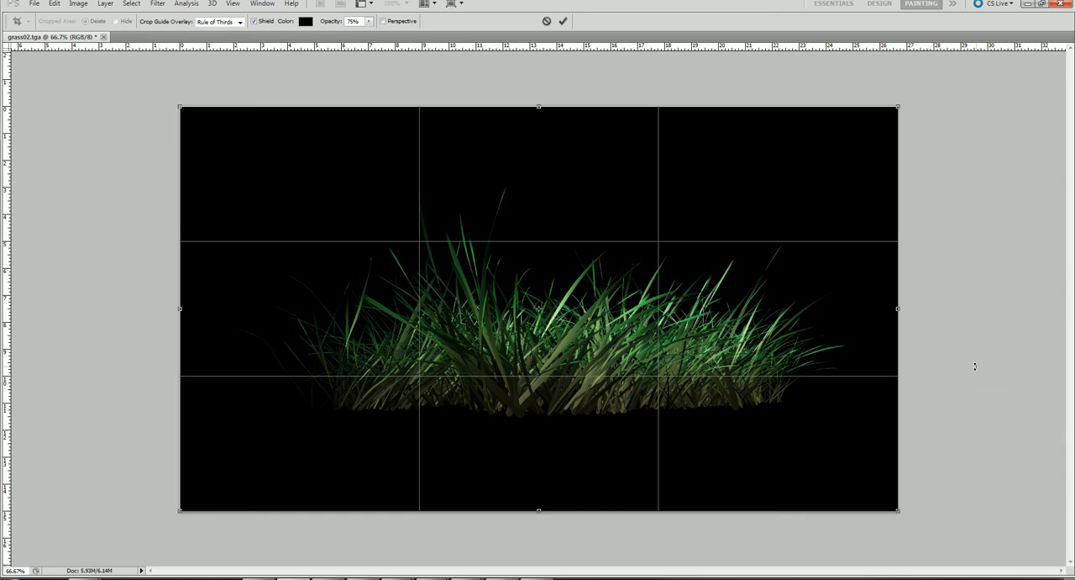
pyautogui.moveTo(898, 307); pyautogui.dragTo(852, 308)
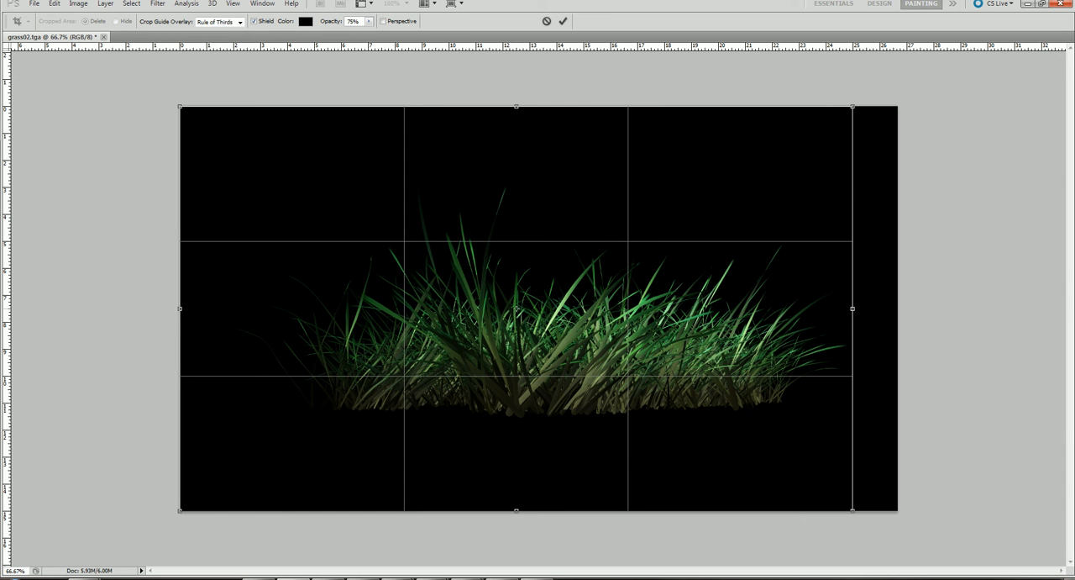
pyautogui.moveTo(514, 510); pyautogui.dragTo(516, 402)
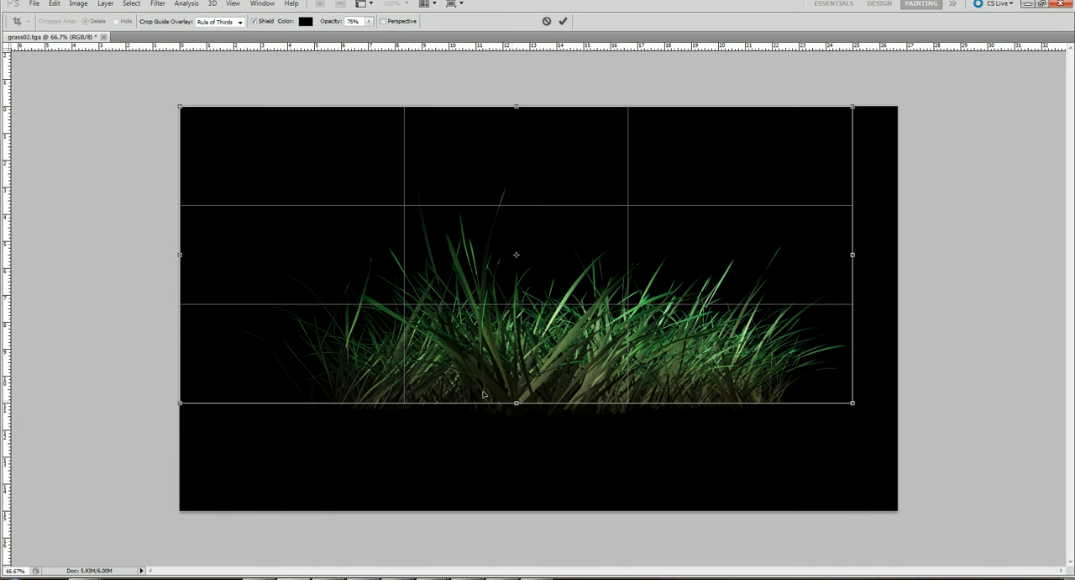
pyautogui.moveTo(516, 107); pyautogui.dragTo(519, 166)
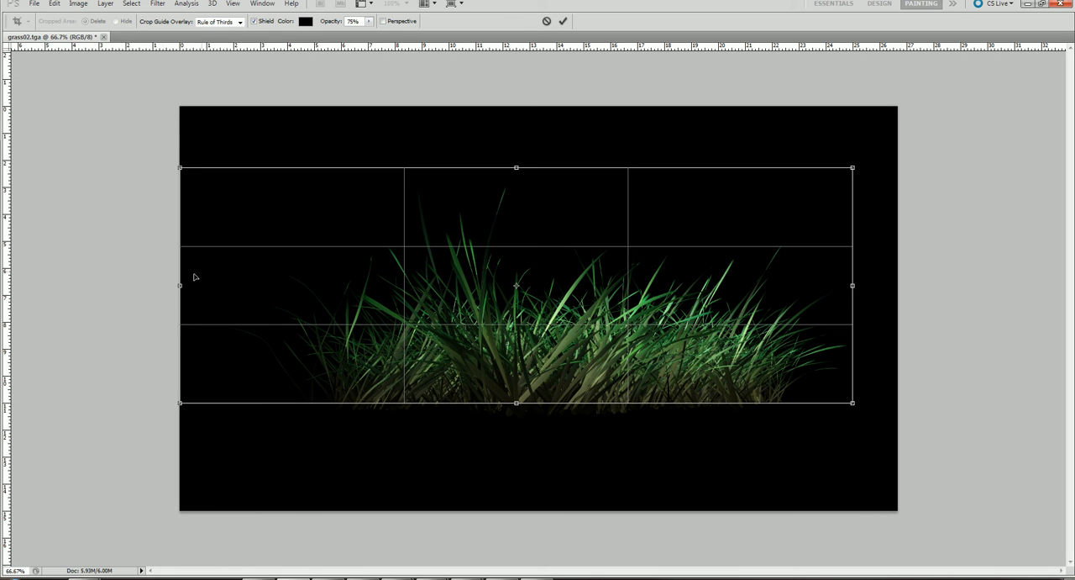
pyautogui.moveTo(182, 284); pyautogui.dragTo(209, 285)
pyautogui.press('Return')
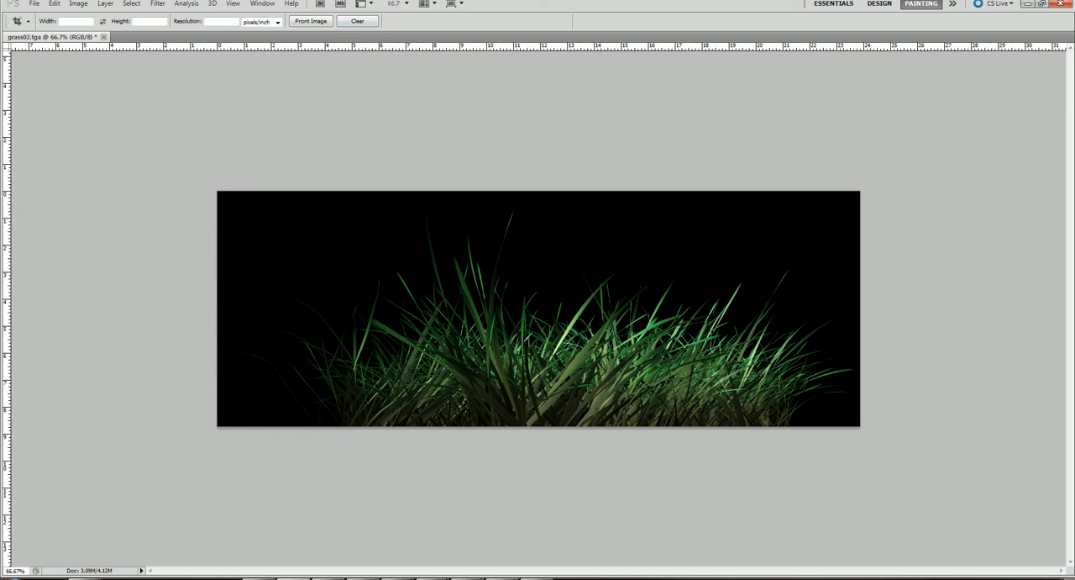
# Show the image's channels and overlay Alpha 1 on the RGB image to inspect the grass mask.
pyautogui.press('Tab')
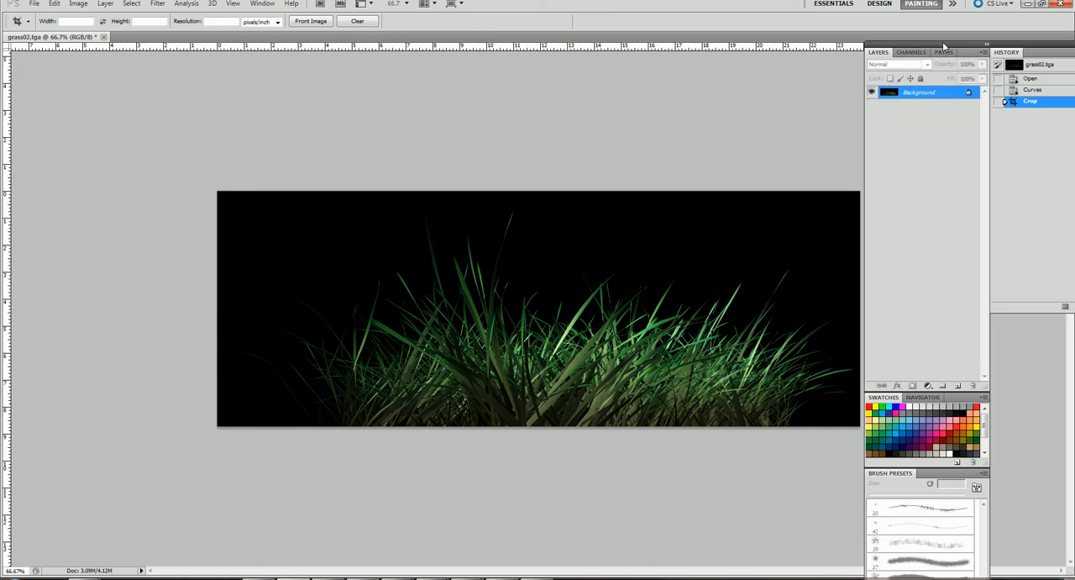
pyautogui.click(924, 76)
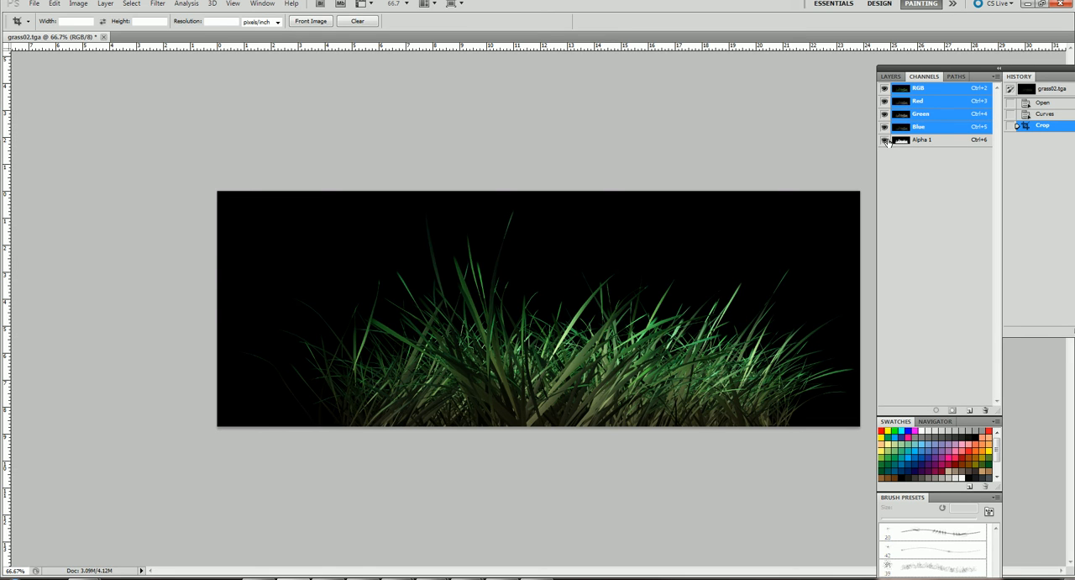
pyautogui.click(885, 140)
pyautogui.click(884, 139)
pyautogui.click(885, 139)
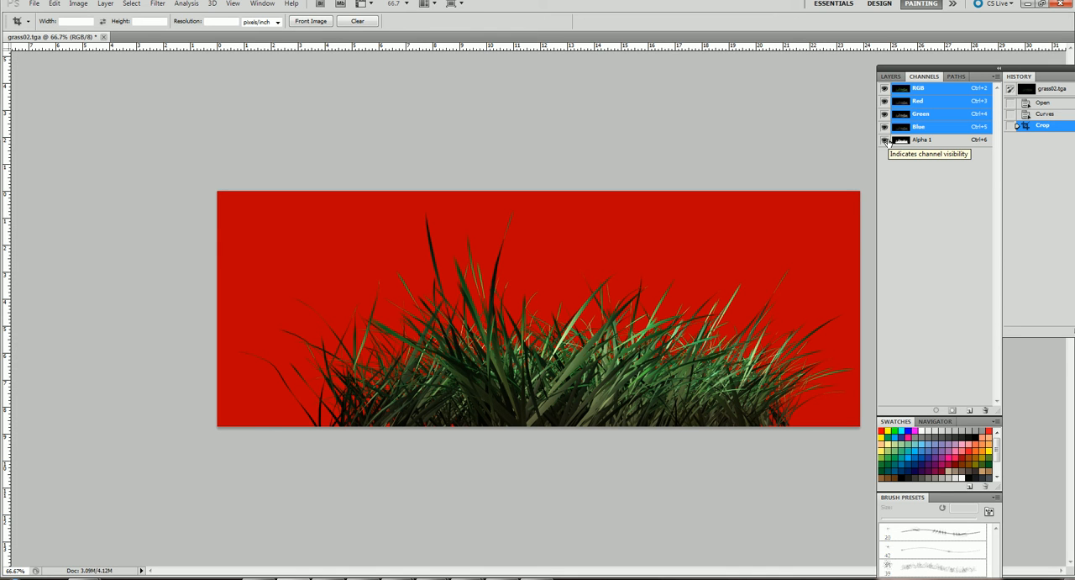
# Resize the cropped grass image to 1024 × 512 pixels.
pyautogui.click(78, 3)
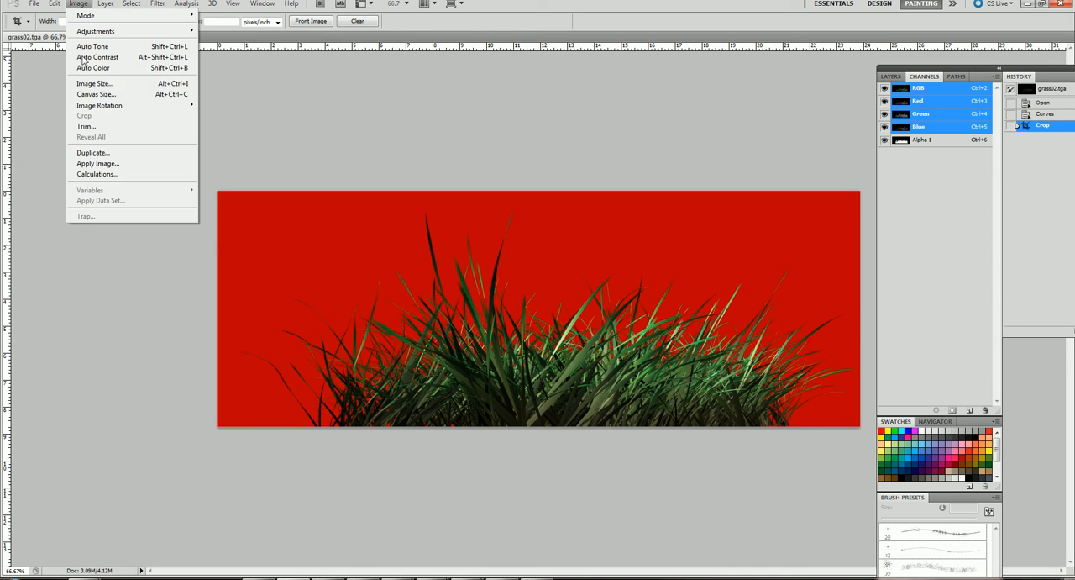
pyautogui.click(99, 84)
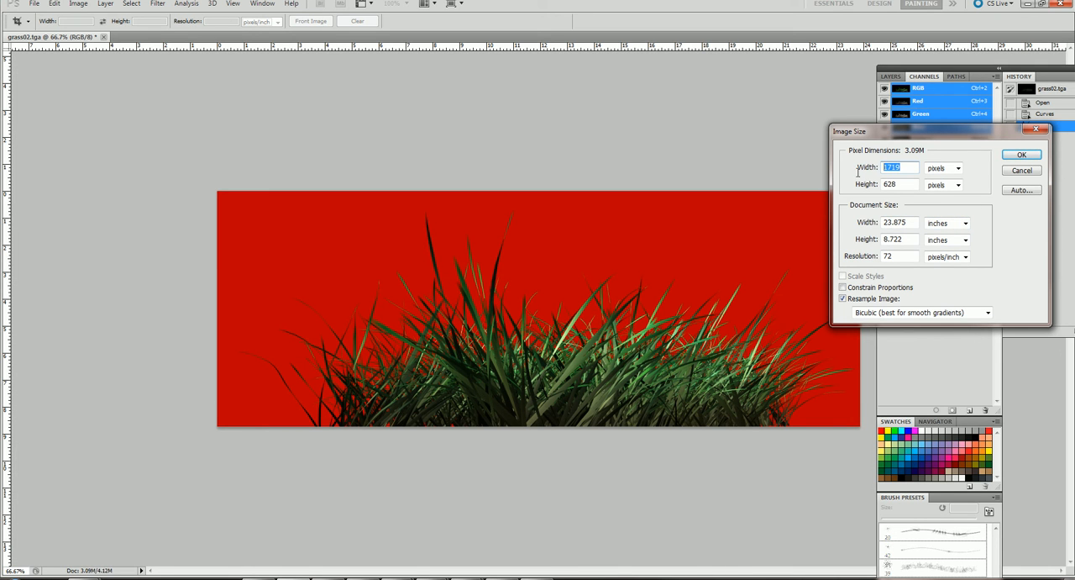
pyautogui.write('1024')
pyautogui.doubleClick(889, 183)
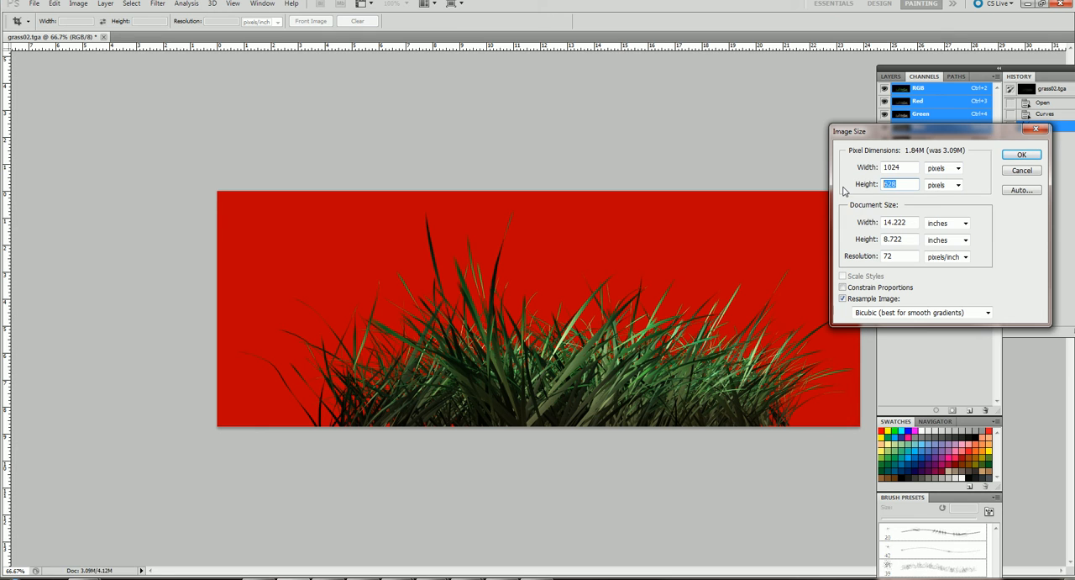
pyautogui.write('512')
pyautogui.click(1022, 155)
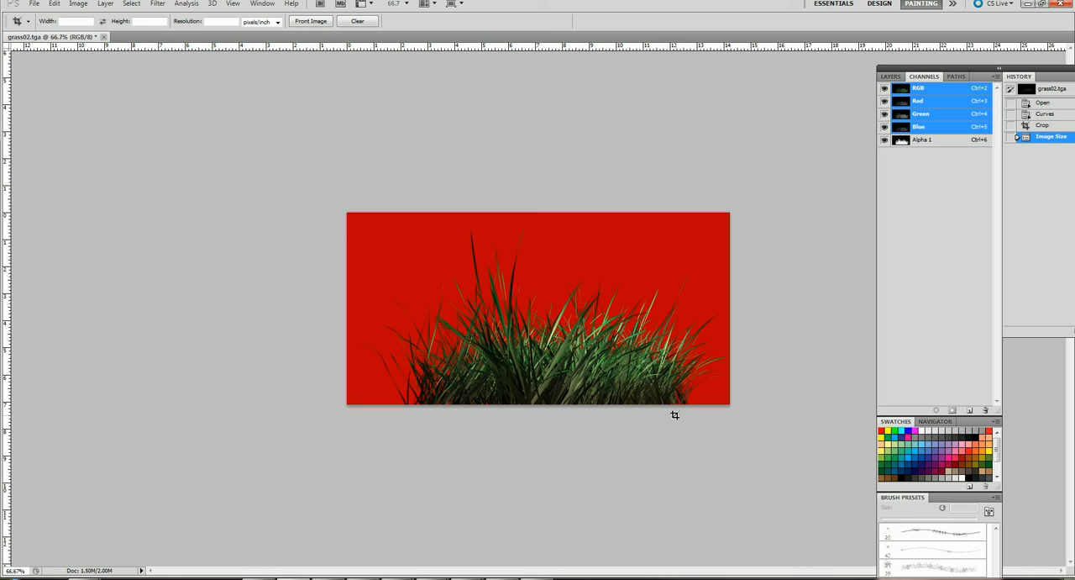
# Save the image to the Desktop as a 32 bits/pixel Targa named grass02_forimport, including its alpha channel.
pyautogui.click(33, 4)
pyautogui.click(103, 174)
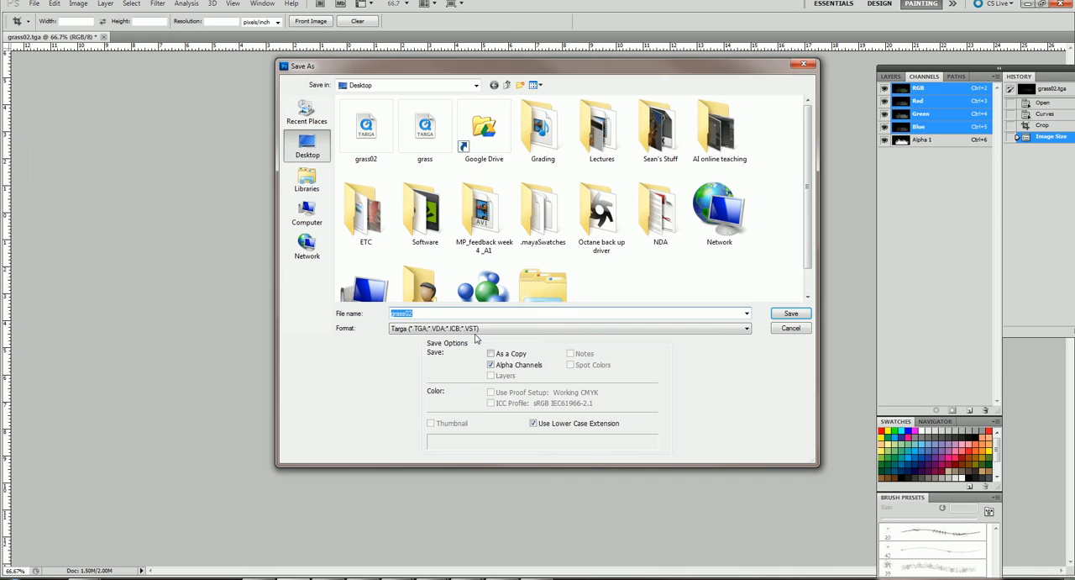
pyautogui.click(425, 312)
pyautogui.click(791, 314)
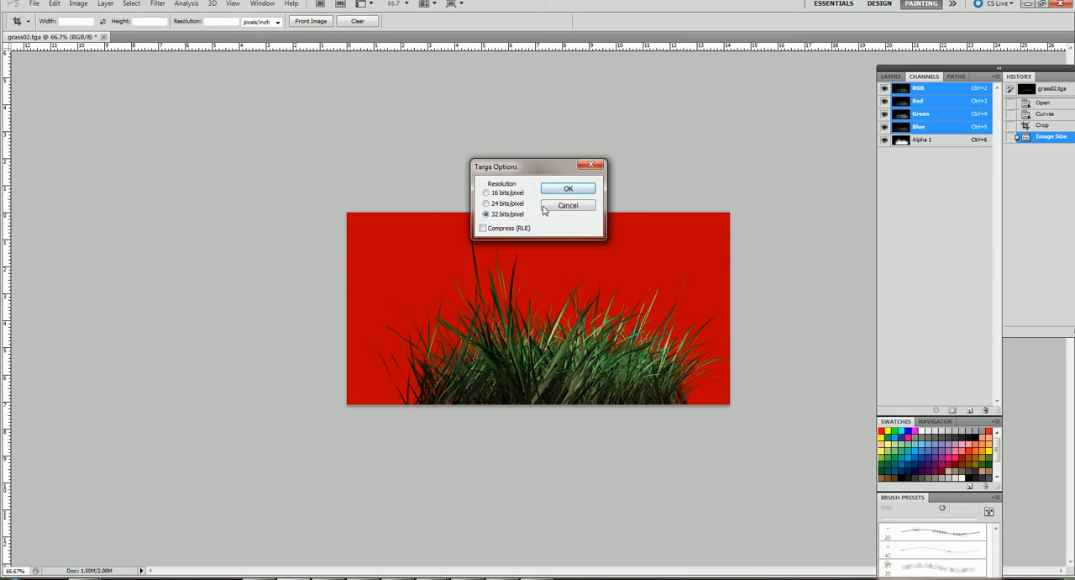
pyautogui.click(571, 192)
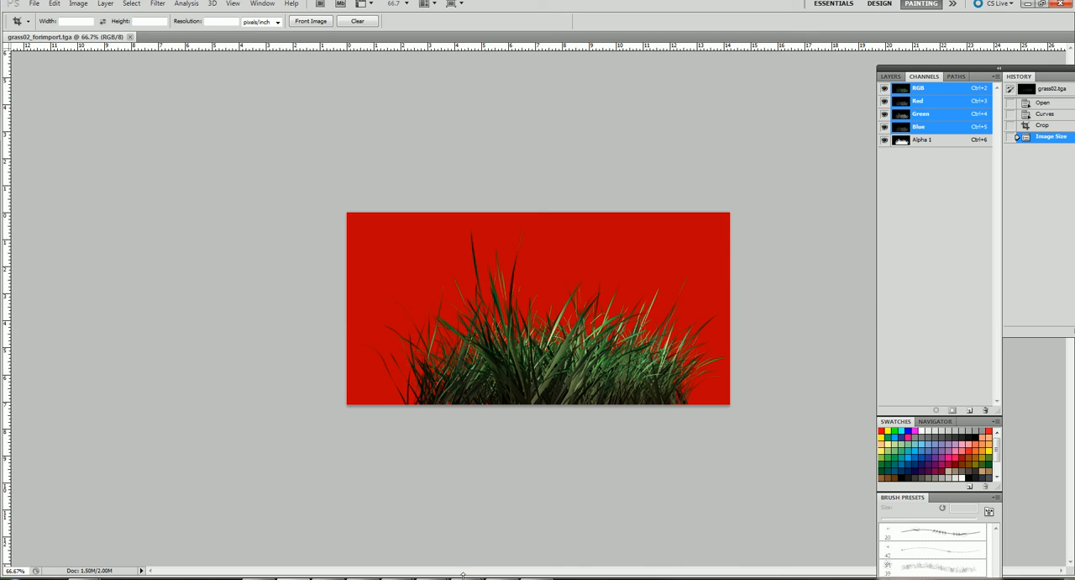
# Switch to Maya and delete the selected Paint Effects grass clump from the scene.
pyautogui.moveTo(468, 574)
pyautogui.click(519, 535)
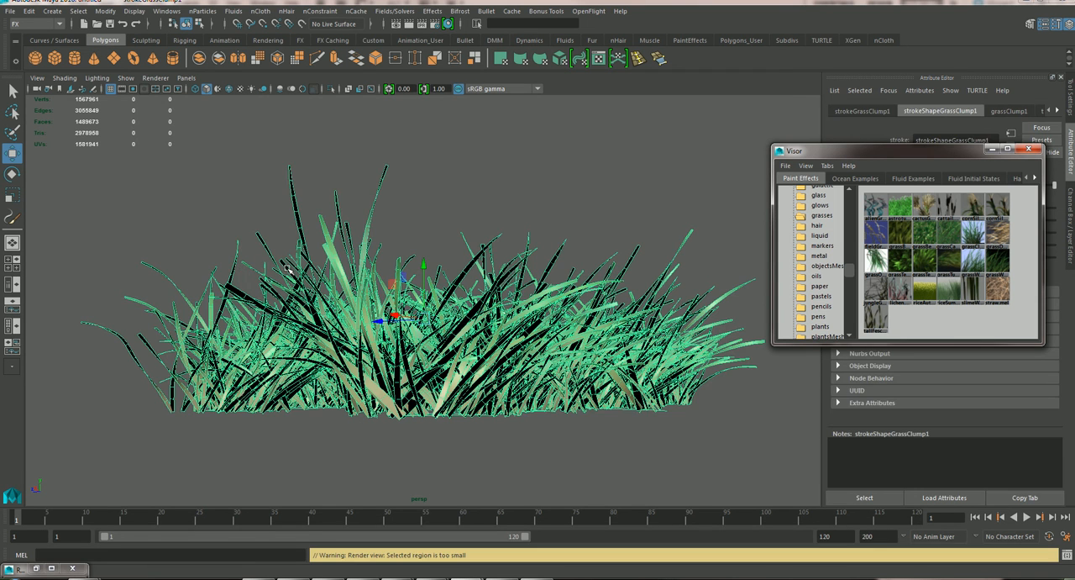
pyautogui.press('Delete')
# Frame the car in the perspective view and examine the ground along the water's edge in a full-size view.
pyautogui.press('space')
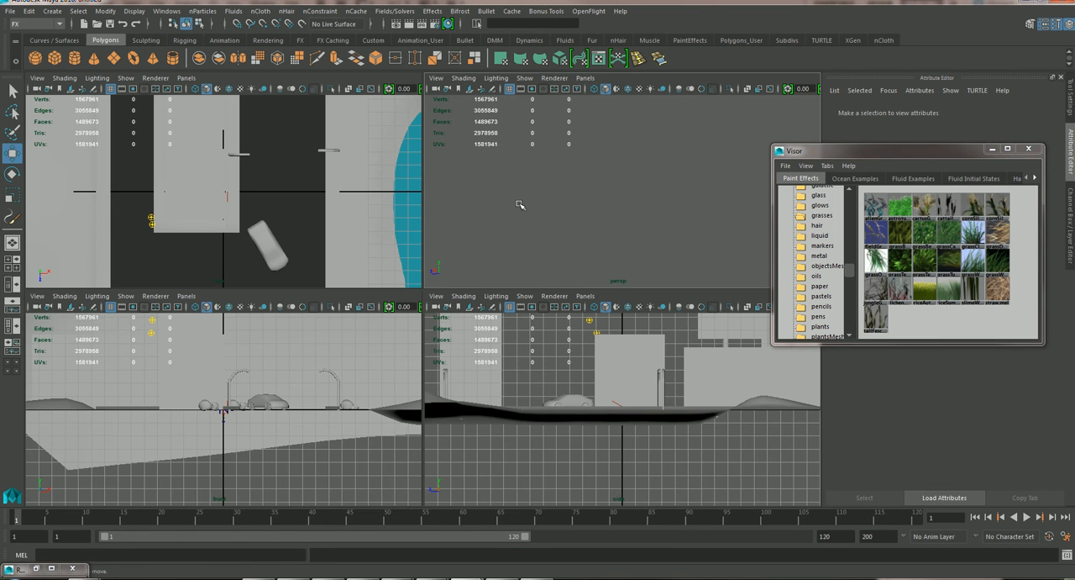
pyautogui.click(273, 247)
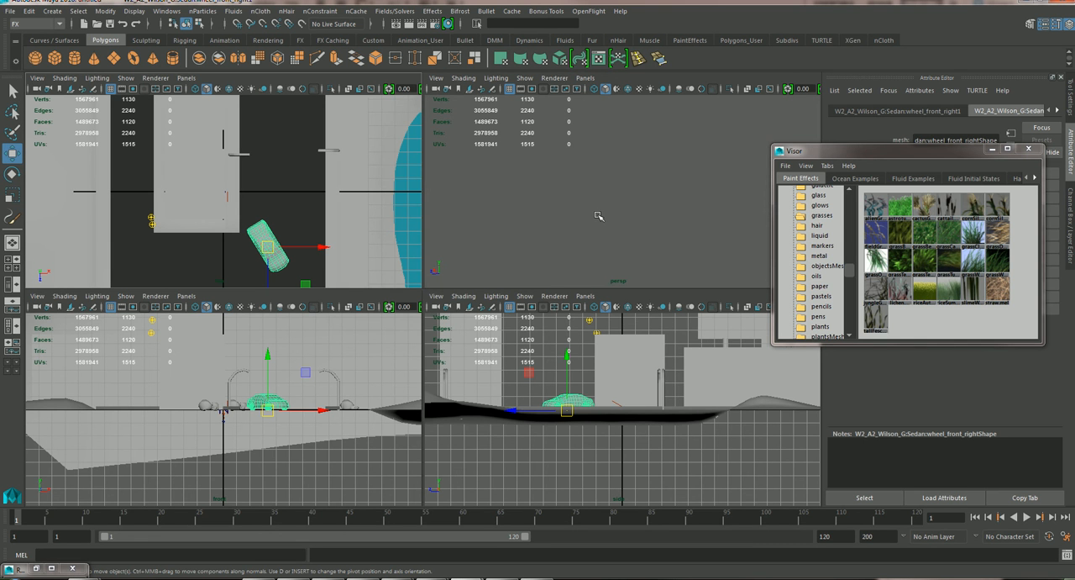
pyautogui.press('f')
pyautogui.keyDown('alt'); pyautogui.moveTo(574, 167); pyautogui.dragTo(651, 202); pyautogui.keyUp('alt')
pyautogui.keyDown('alt'); pyautogui.moveTo(651, 202); pyautogui.dragTo(291, 153, button='right'); pyautogui.keyUp('alt')
pyautogui.keyDown('alt'); pyautogui.moveTo(601, 210); pyautogui.dragTo(490, 173); pyautogui.keyUp('alt')
pyautogui.keyDown('alt'); pyautogui.moveTo(490, 173); pyautogui.dragTo(669, 233, button='right'); pyautogui.keyUp('alt')
pyautogui.keyDown('alt'); pyautogui.moveTo(669, 232); pyautogui.dragTo(609, 198, button='middle'); pyautogui.keyUp('alt')
pyautogui.keyDown('alt'); pyautogui.moveTo(609, 198); pyautogui.dragTo(677, 211); pyautogui.keyUp('alt')
pyautogui.keyDown('alt'); pyautogui.moveTo(677, 211); pyautogui.dragTo(750, 231, button='right'); pyautogui.keyUp('alt')
pyautogui.keyDown('alt'); pyautogui.moveTo(665, 191); pyautogui.dragTo(521, 196, button='middle'); pyautogui.keyUp('alt')
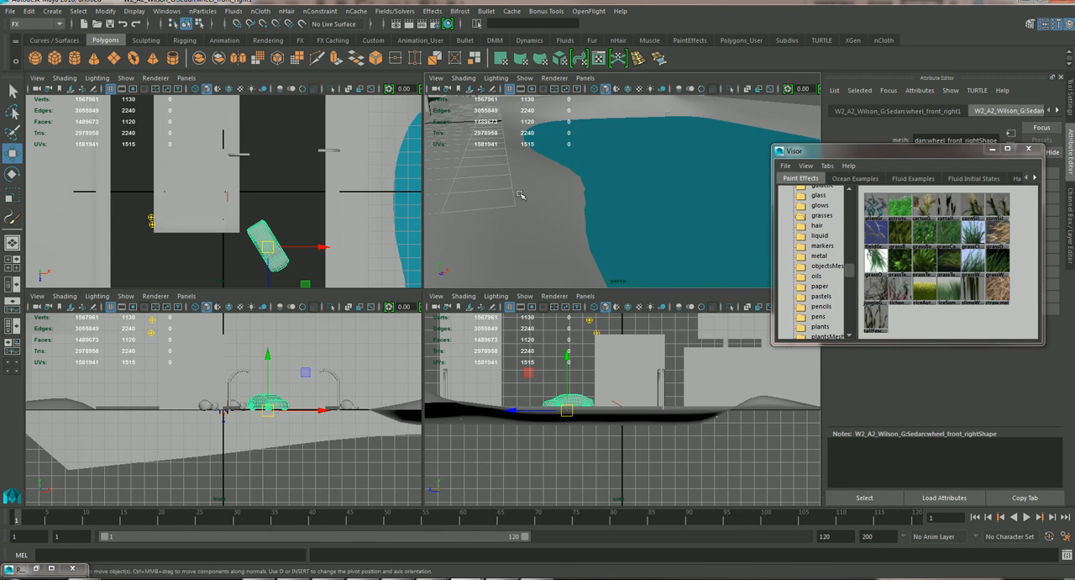
pyautogui.press('space')
pyautogui.keyDown('alt'); pyautogui.moveTo(409, 255); pyautogui.dragTo(478, 300); pyautogui.keyUp('alt')
pyautogui.keyDown('alt'); pyautogui.moveTo(411, 303); pyautogui.dragTo(372, 307); pyautogui.keyUp('alt')
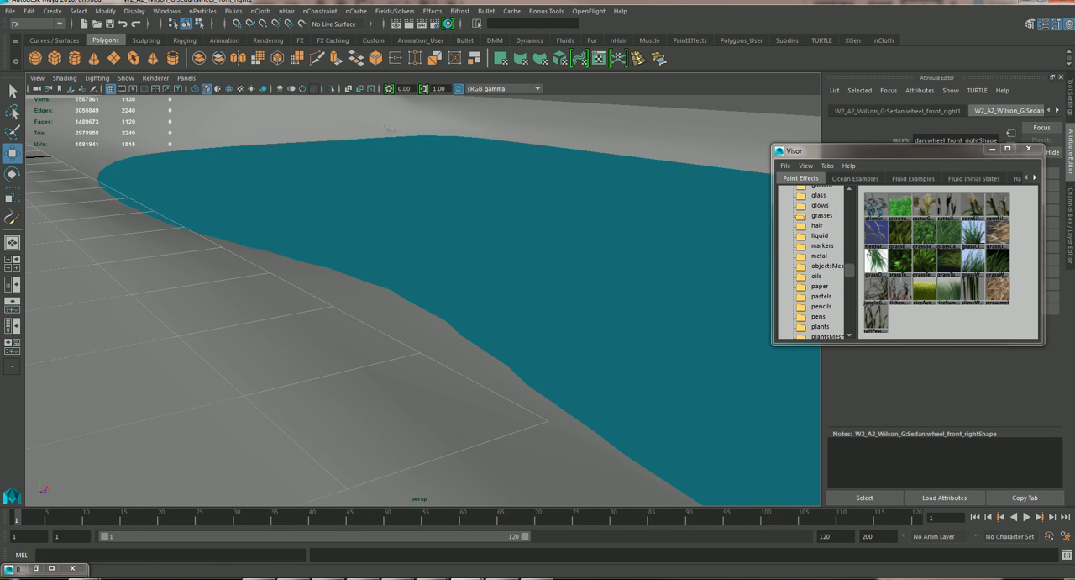
# Create a polygon plane about 0.455 wide and 1.968 high on the ground near the water's edge.
pyautogui.click(50, 11)
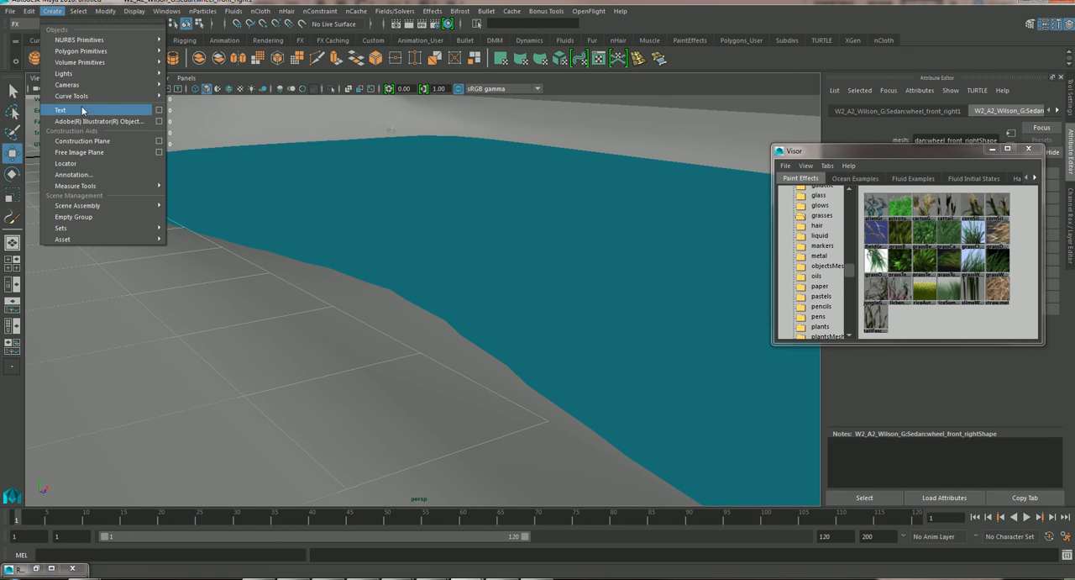
pyautogui.moveTo(94, 50)
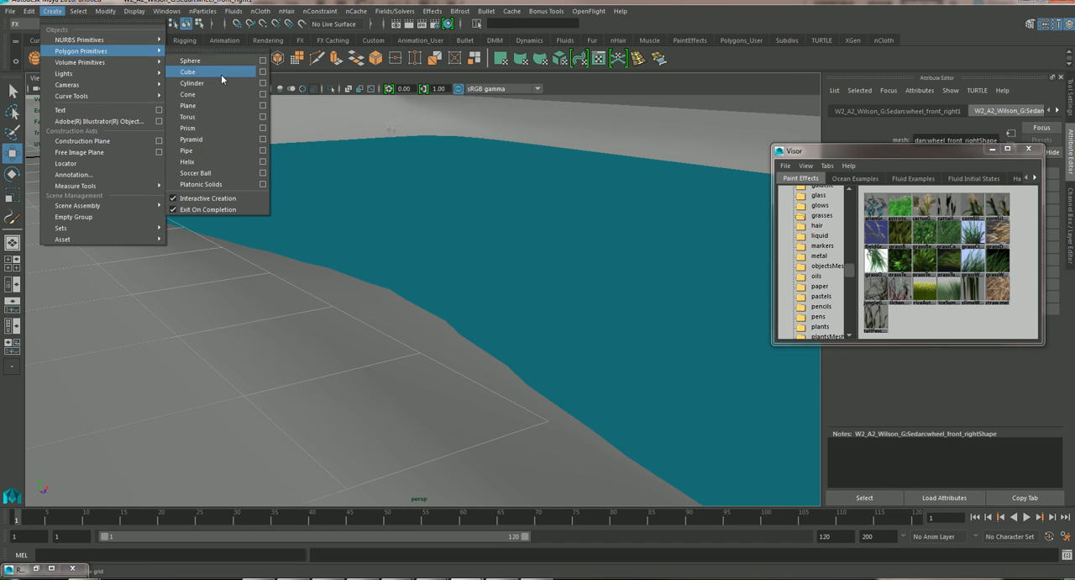
pyautogui.click(219, 105)
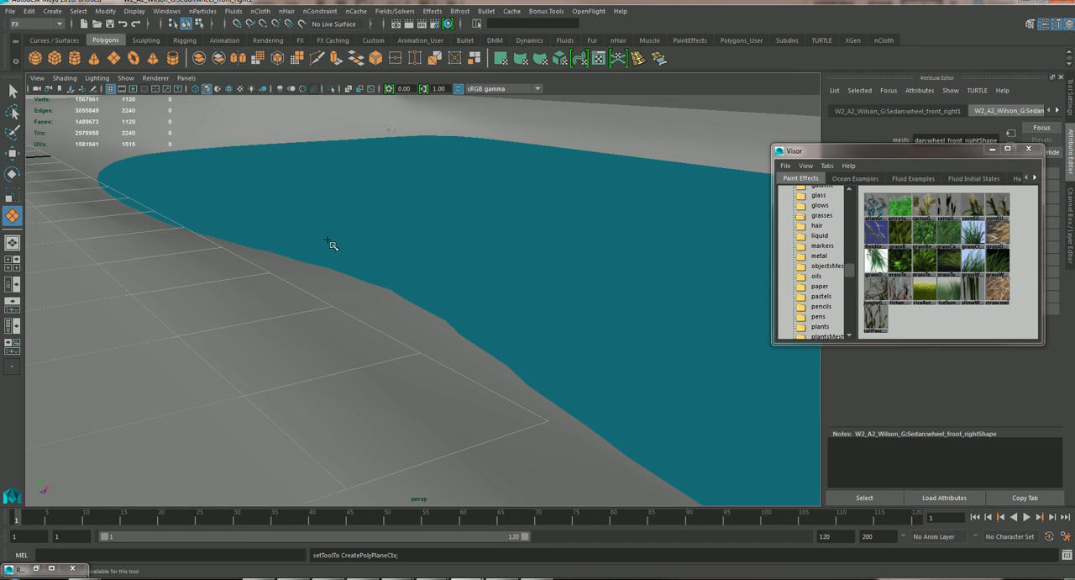
pyautogui.moveTo(241, 317); pyautogui.dragTo(321, 467)
# Give the new plane 1 width subdivision and 5 height subdivisions.
pyautogui.moveTo(962, 148); pyautogui.dragTo(909, 410)
pyautogui.click(1067, 205)
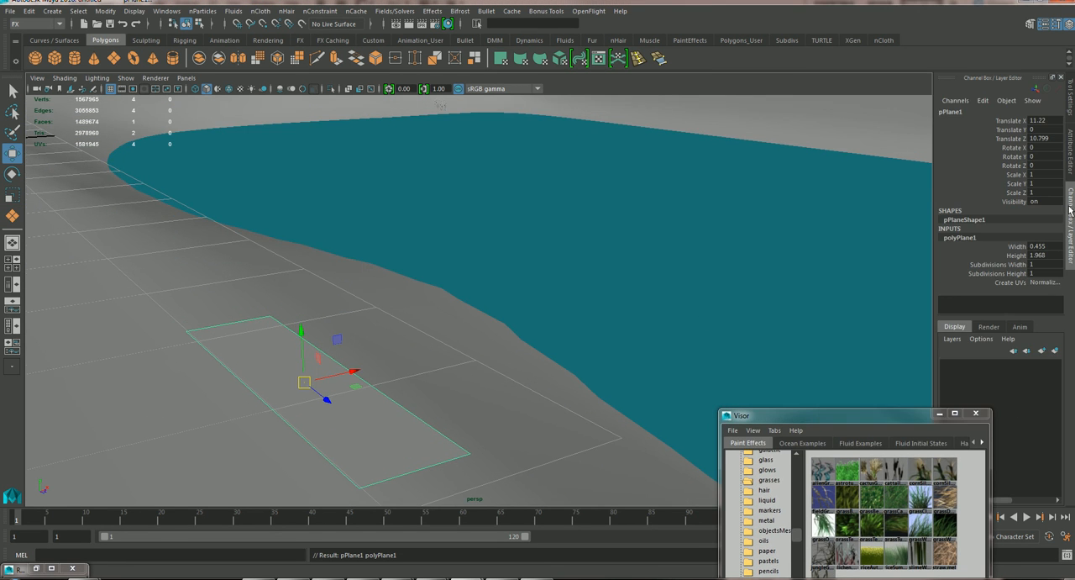
pyautogui.click(1039, 263)
pyautogui.write('5')
pyautogui.press('Return')
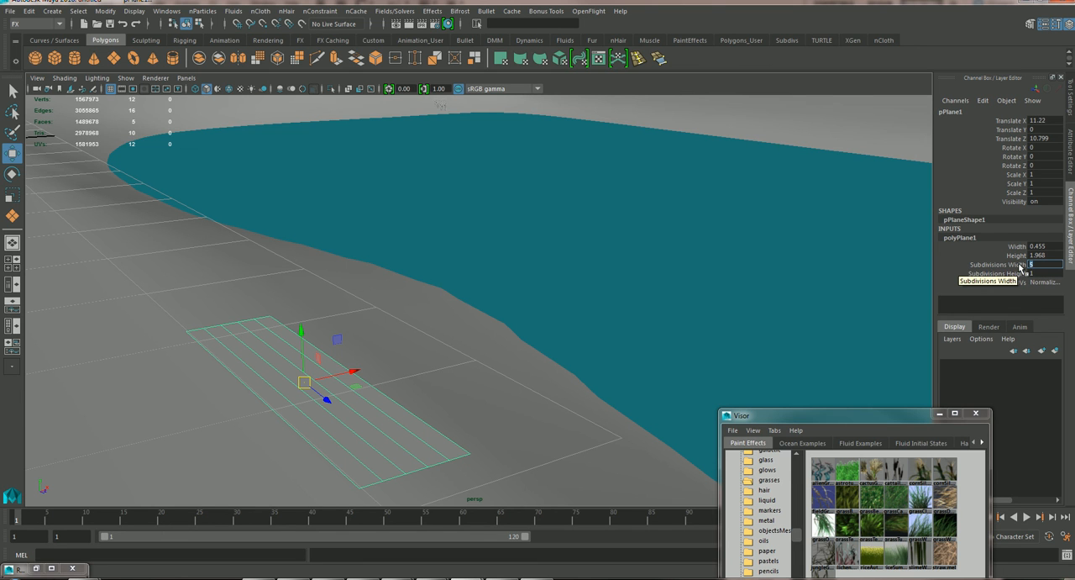
pyautogui.press('Return')
pyautogui.click(1042, 273)
pyautogui.write('5')
pyautogui.press('Return')
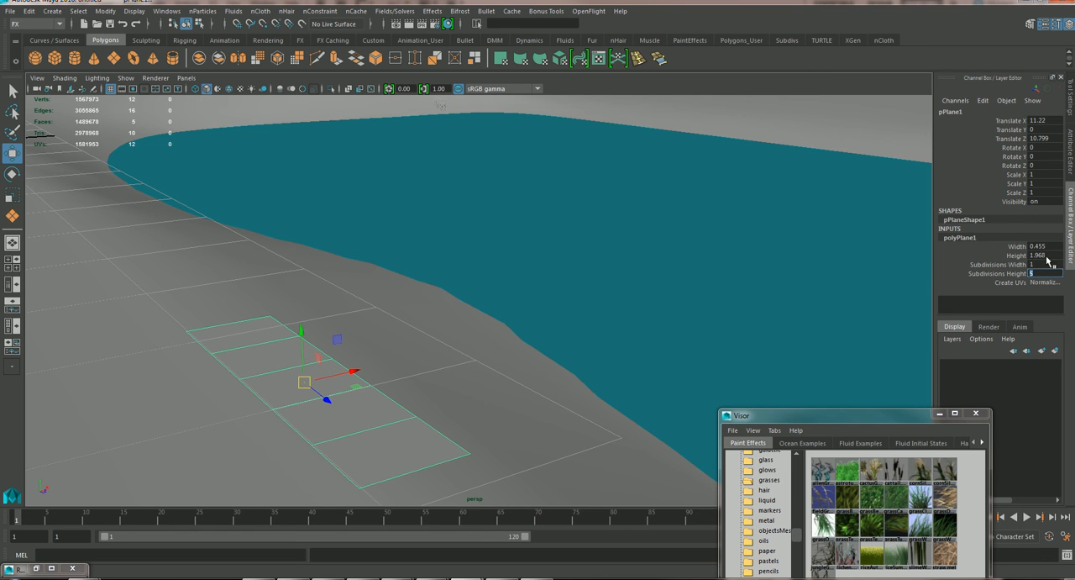
pyautogui.click(1039, 264)
# Rotate the plane 90 degrees around Z so that it stands upright.
pyautogui.click(12, 173)
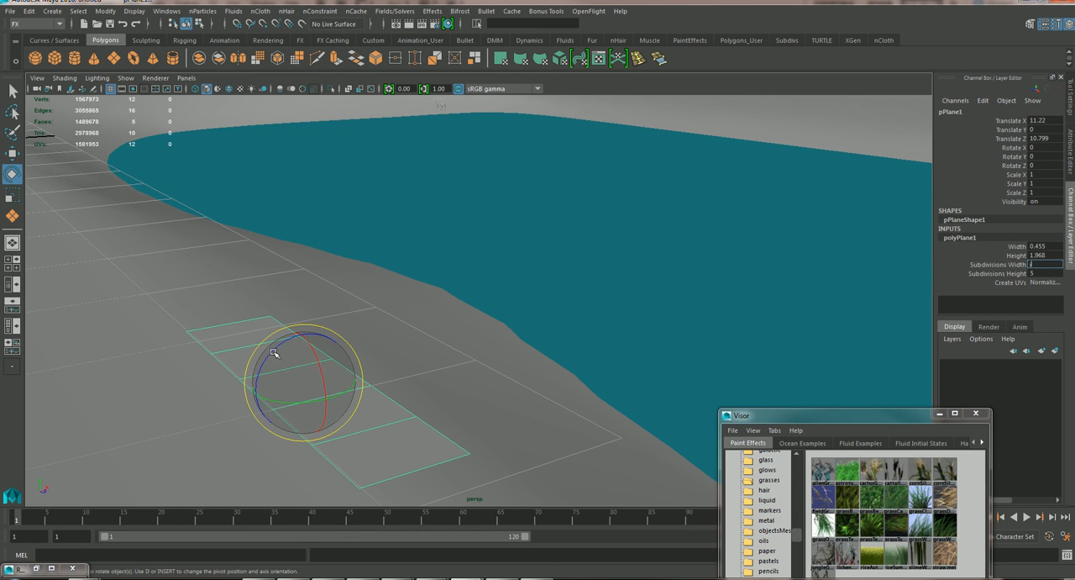
pyautogui.click(269, 353)
pyautogui.moveTo(269, 354)
pyautogui.mouseDown()
pyautogui.moveTo(216, 385)
pyautogui.moveTo(151, 470)
pyautogui.moveTo(276, 370)
pyautogui.moveTo(252, 377)
pyautogui.moveTo(260, 359)
pyautogui.moveTo(248, 378)
pyautogui.moveTo(264, 362)
pyautogui.mouseUp()
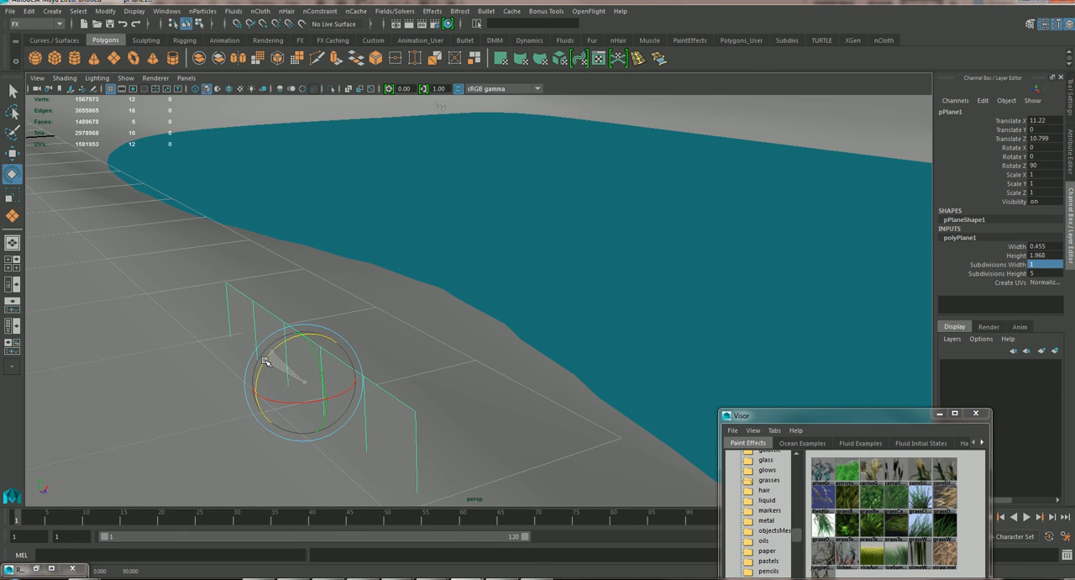
# Check the Rotate tool's step snap settings, try a further rotation of the upright plane and undo it.
pyautogui.doubleClick(12, 174)
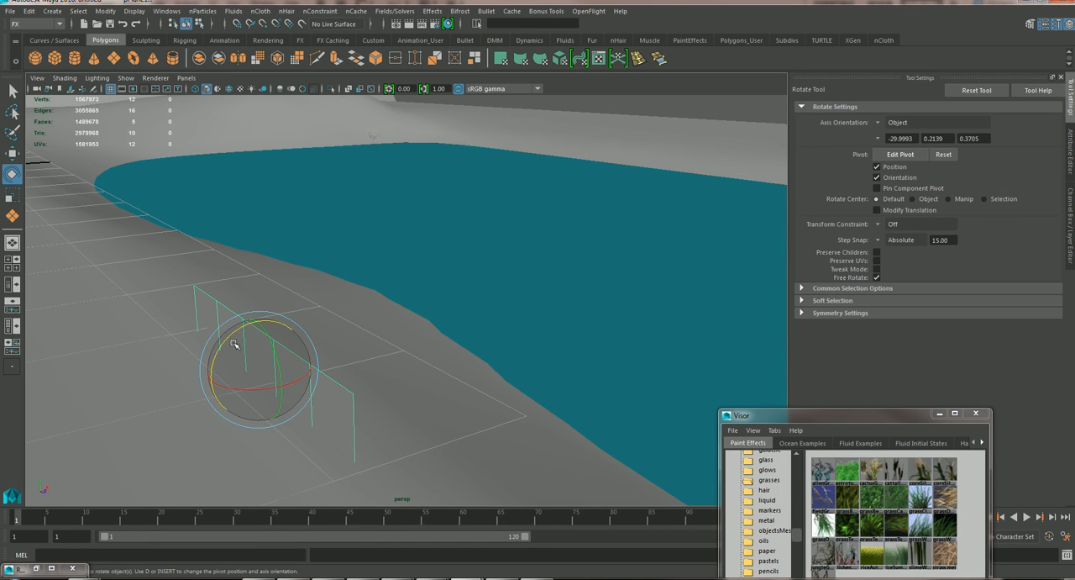
pyautogui.moveTo(222, 349); pyautogui.dragTo(260, 328)
pyautogui.hotkey('ctrl', 'z')
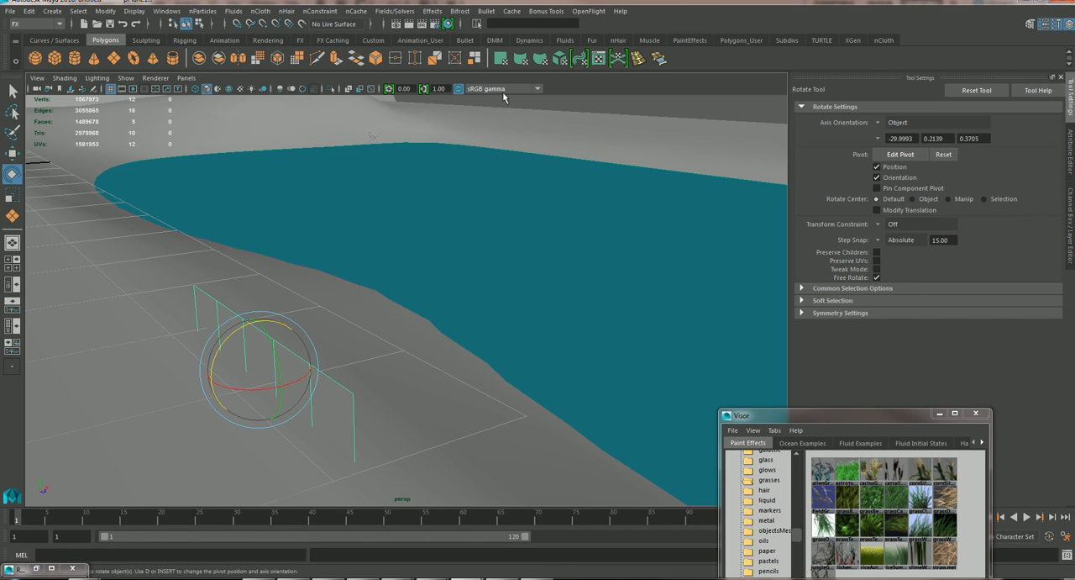
pyautogui.click(1061, 78)
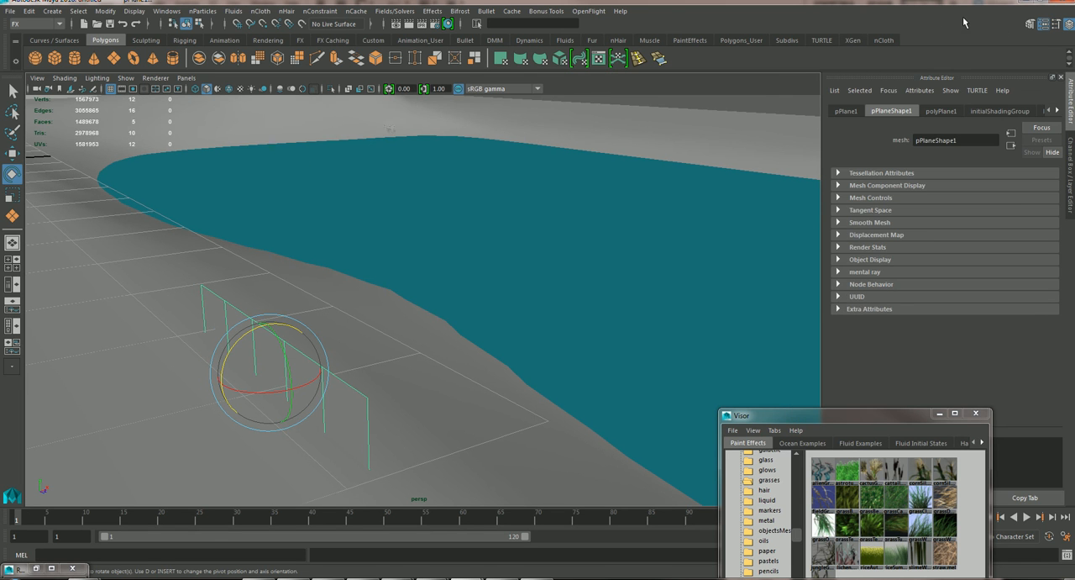
pyautogui.click(1060, 78)
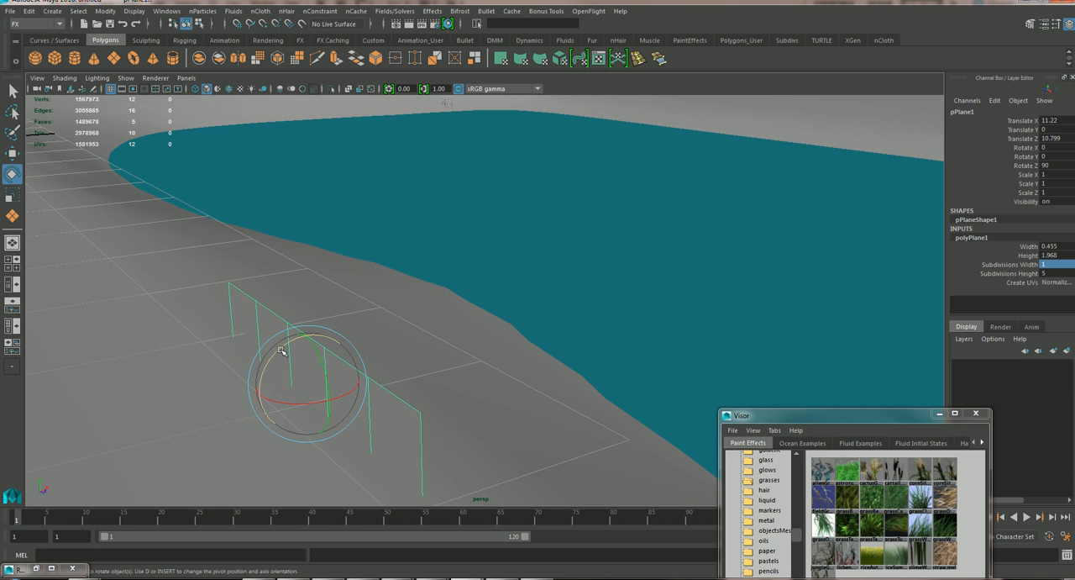
# Switch to the Modeling menu set and apply a best-plane planar UV projection to the upright plane.
pyautogui.click(34, 24)
pyautogui.click(31, 38)
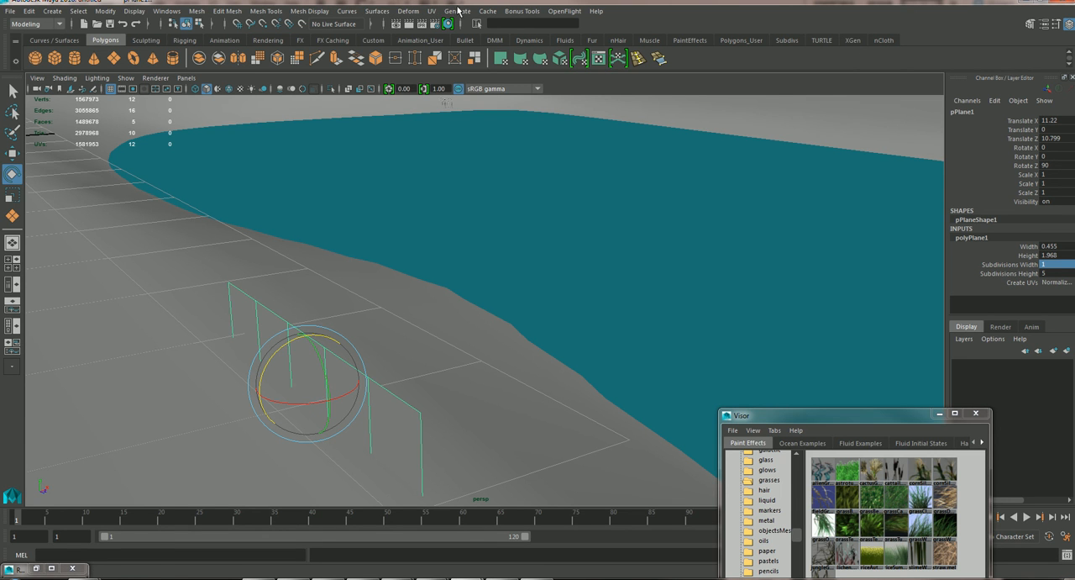
pyautogui.click(431, 11)
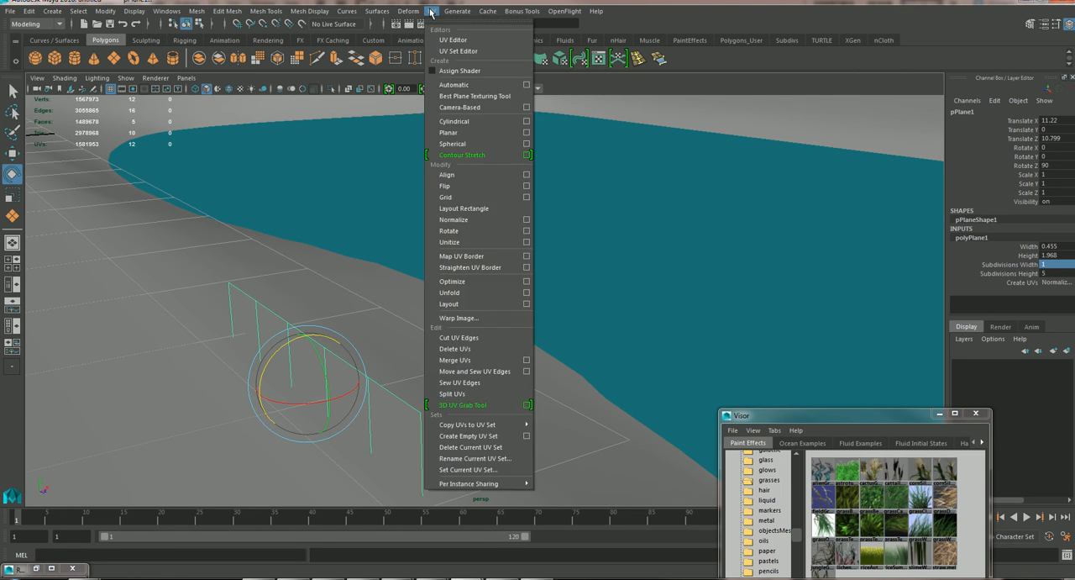
pyautogui.click(527, 132)
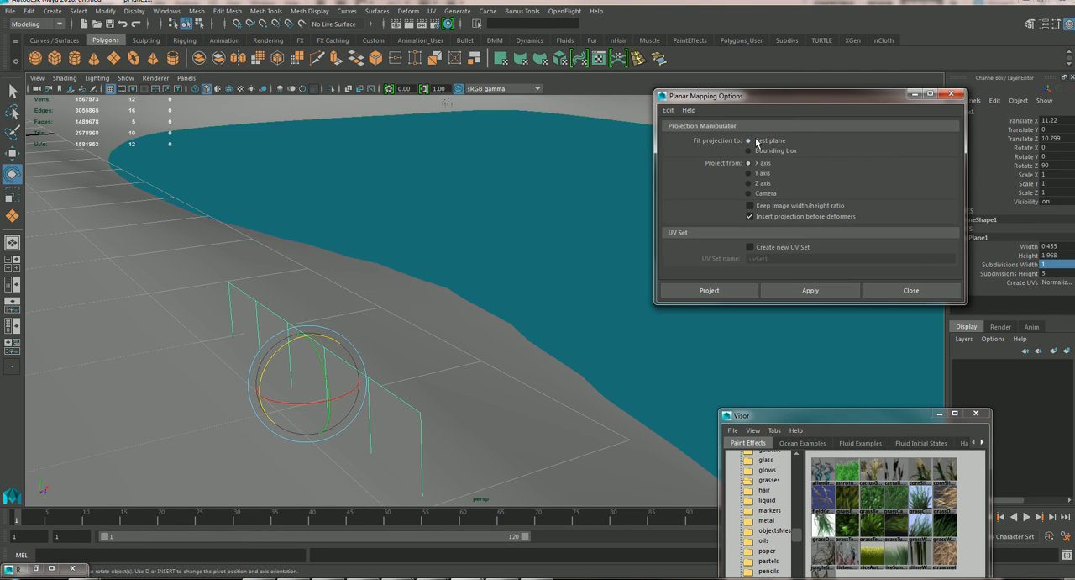
pyautogui.click(783, 290)
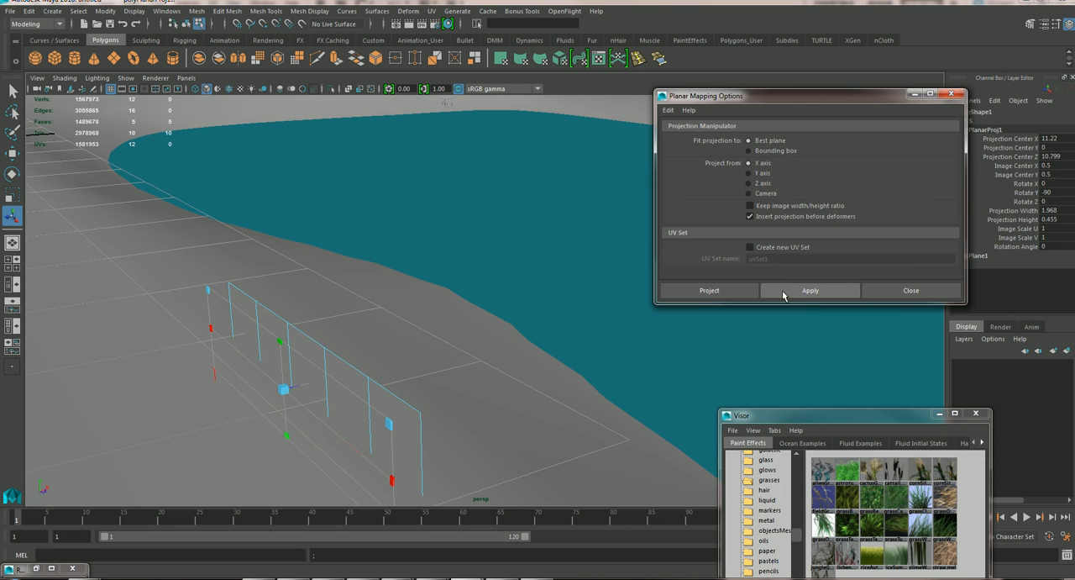
pyautogui.moveTo(271, 316); pyautogui.dragTo(308, 245, button='right')
pyautogui.click(271, 315)
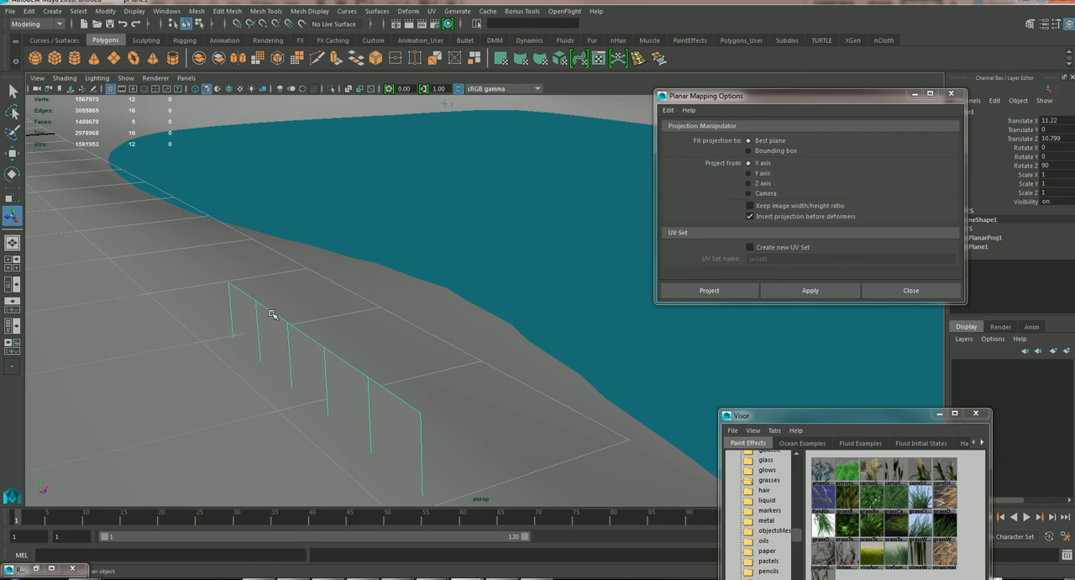
pyautogui.keyDown('alt'); pyautogui.moveTo(314, 319); pyautogui.dragTo(393, 262); pyautogui.keyUp('alt')
pyautogui.keyDown('alt'); pyautogui.moveTo(393, 262); pyautogui.dragTo(390, 262, button='middle'); pyautogui.keyUp('alt')
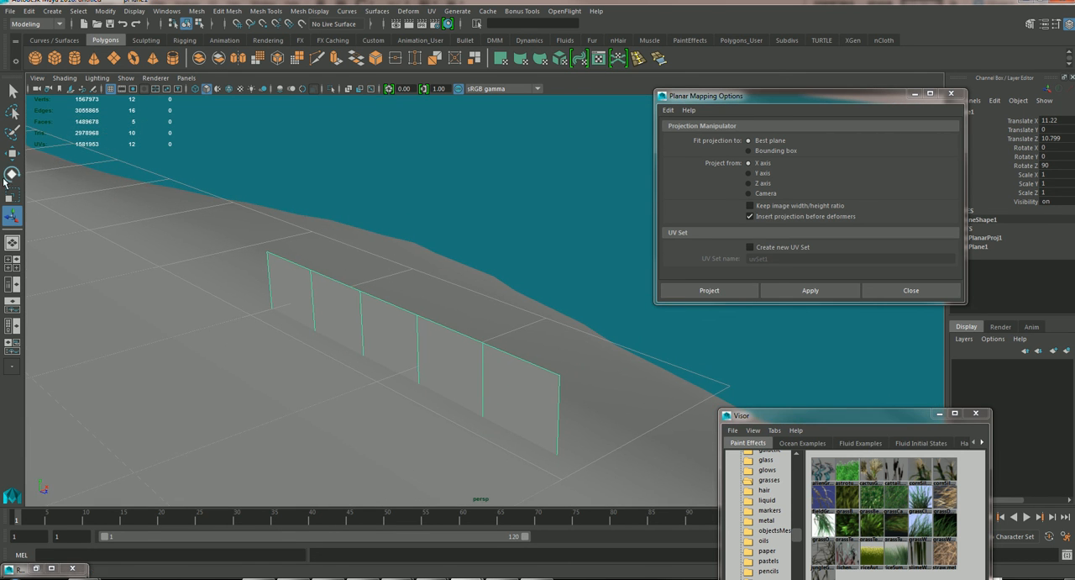
# Reset the Move tool so its step snap is off, and raise the plane slightly above the ground.
pyautogui.click(14, 153)
pyautogui.moveTo(382, 275); pyautogui.dragTo(376, 228)
pyautogui.doubleClick(14, 153)
pyautogui.moveTo(829, 100); pyautogui.dragTo(719, 387)
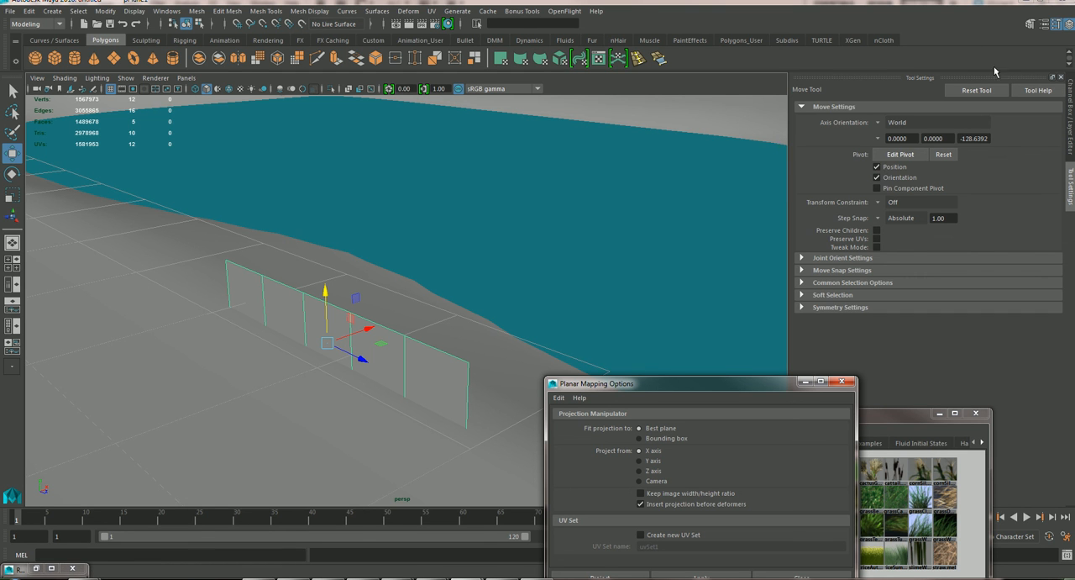
pyautogui.click(977, 92)
pyautogui.moveTo(325, 298); pyautogui.dragTo(325, 257)
pyautogui.keyDown('alt'); pyautogui.moveTo(192, 285); pyautogui.dragTo(269, 312, button='right'); pyautogui.keyUp('alt')
pyautogui.press('f')
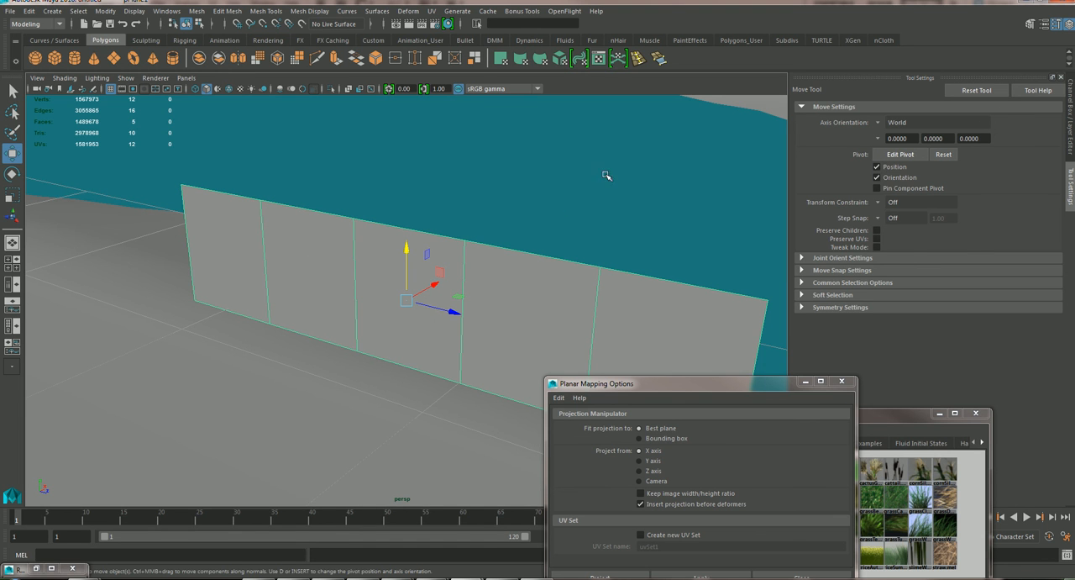
# Assign a new Lambert material to the plane and move the mapping options window out of the way.
pyautogui.moveTo(313, 263); pyautogui.dragTo(301, 538, button='right')
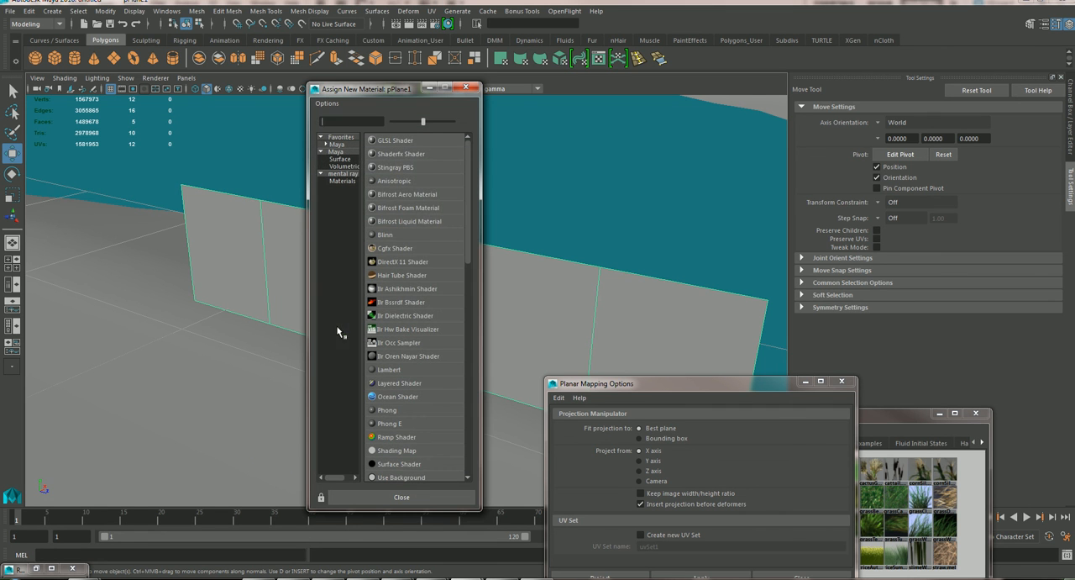
pyautogui.click(383, 370)
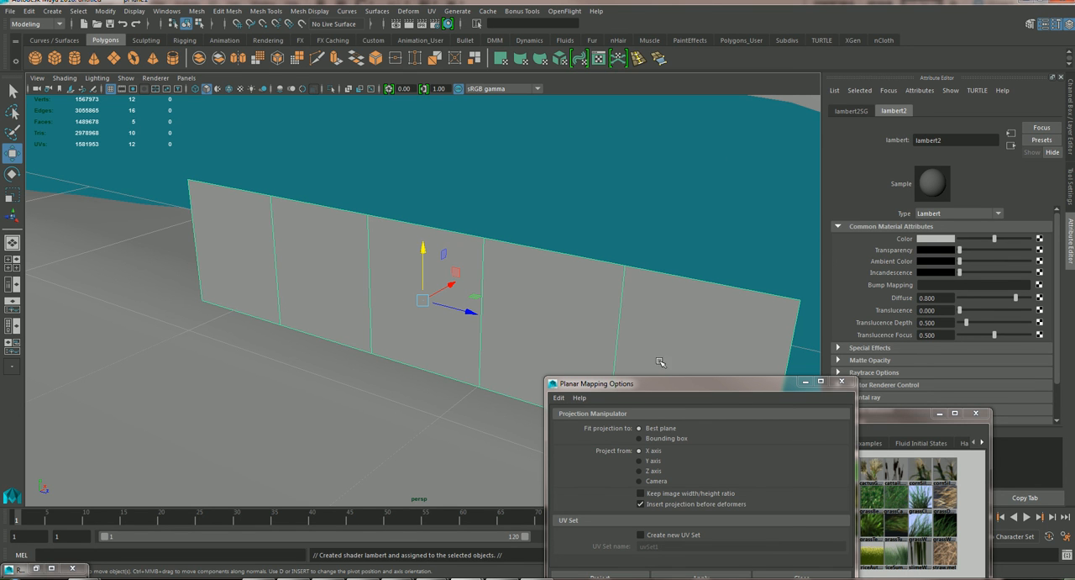
pyautogui.moveTo(691, 383); pyautogui.dragTo(723, 192)
# Try a new Blinn material on the plane, look over its specular attributes, and undo the assignment.
pyautogui.moveTo(326, 245); pyautogui.dragTo(355, 520, button='right')
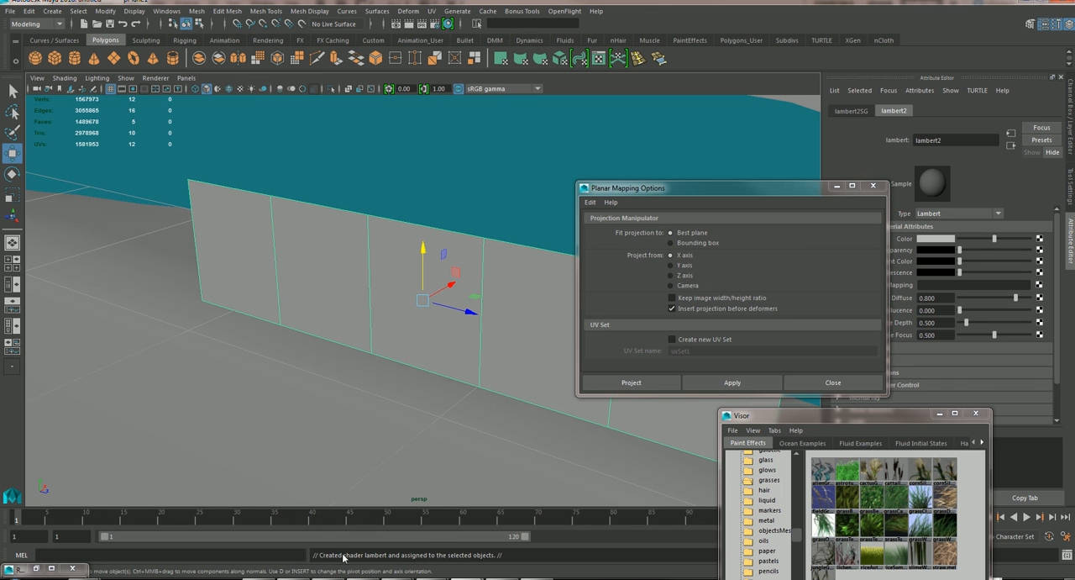
pyautogui.moveTo(330, 266); pyautogui.dragTo(347, 544, button='right')
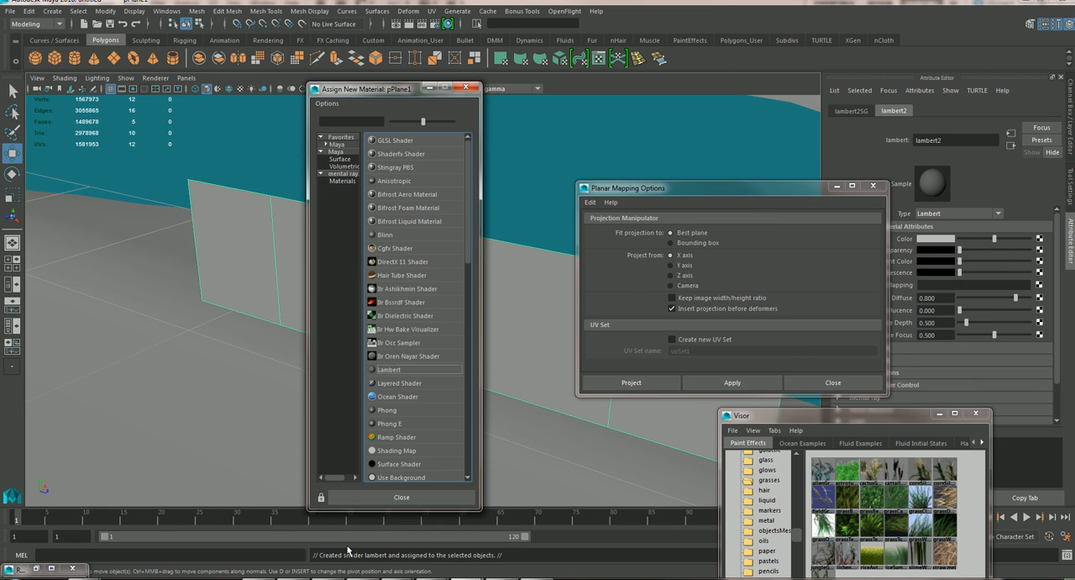
pyautogui.click(395, 235)
pyautogui.moveTo(639, 187); pyautogui.dragTo(394, 396)
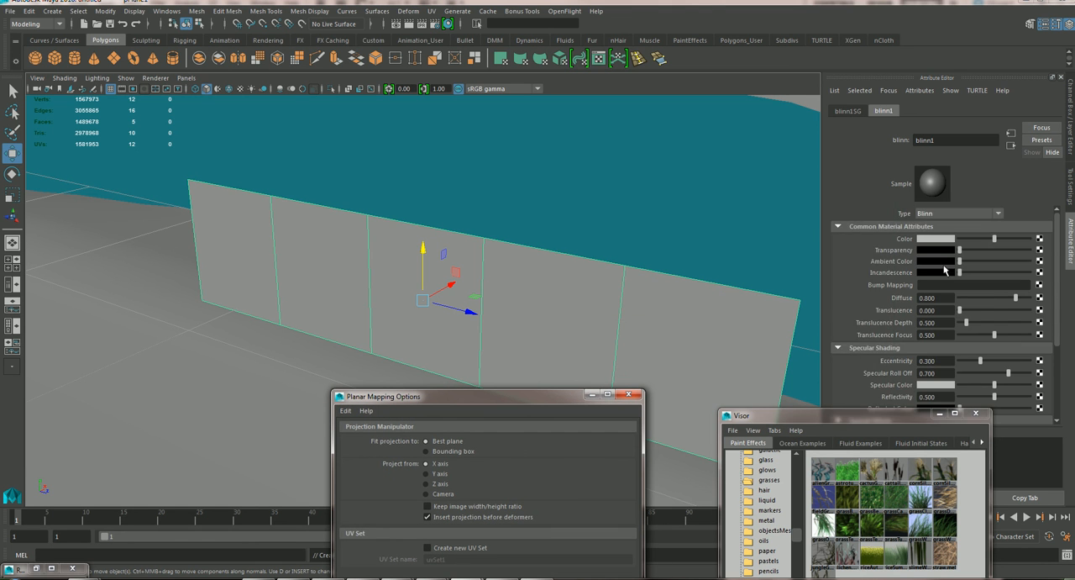
pyautogui.scroll(-3, 903, 296)
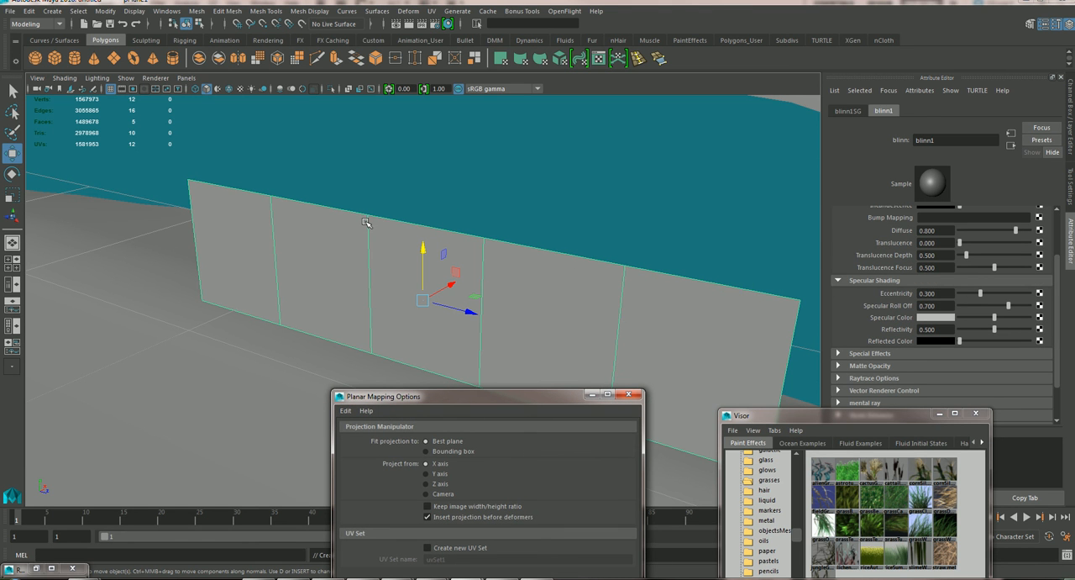
pyautogui.hotkey('ctrl', 'z')
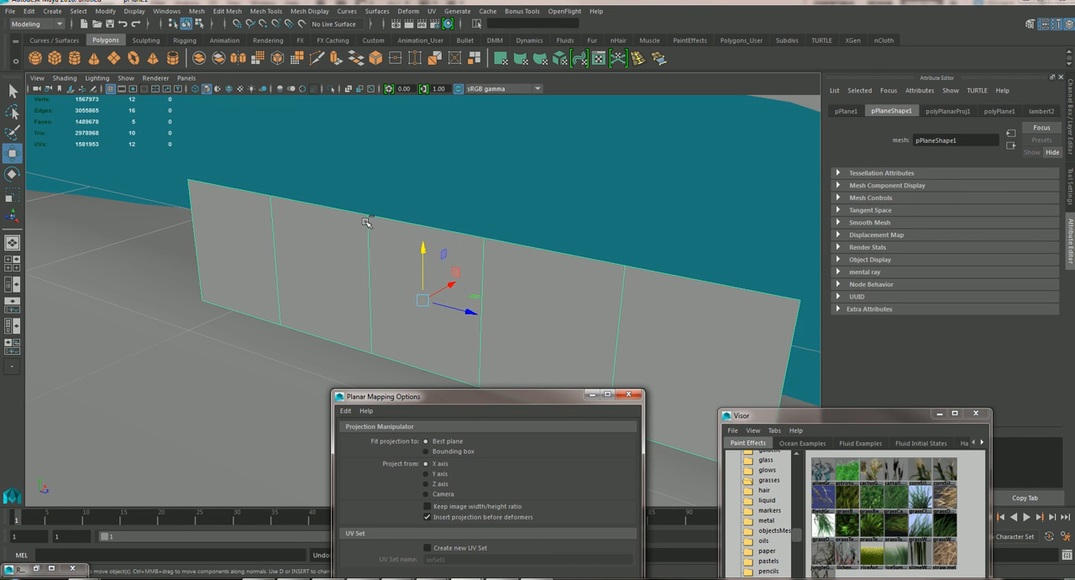
# Map a File texture to the Lambert material's color and load the grass02_forimport Targa image from the Desktop.
pyautogui.click(1041, 111)
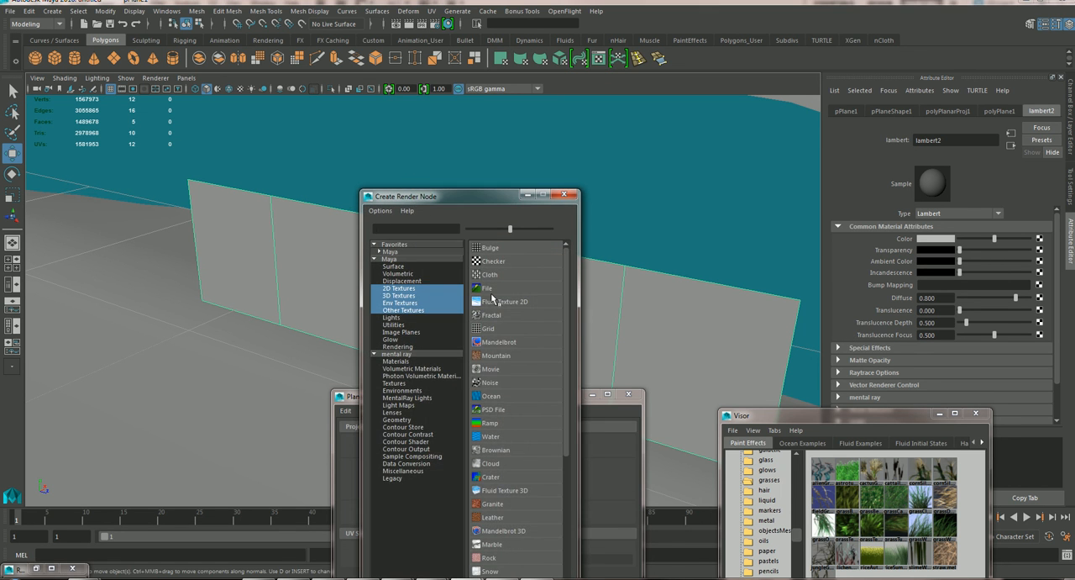
pyautogui.click(486, 289)
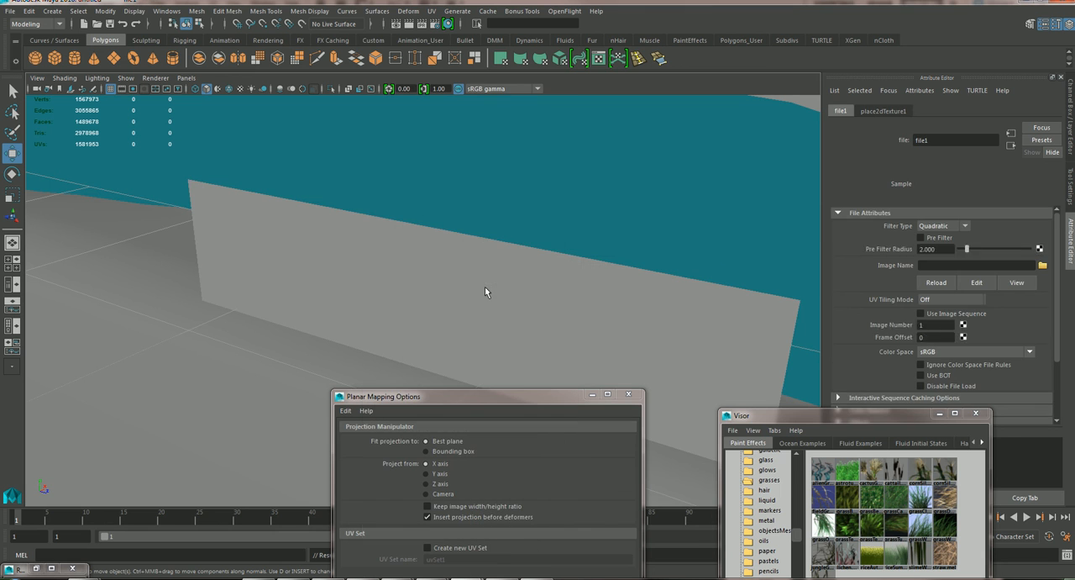
pyautogui.click(1043, 266)
pyautogui.click(391, 159)
pyautogui.moveTo(550, 263); pyautogui.dragTo(551, 208)
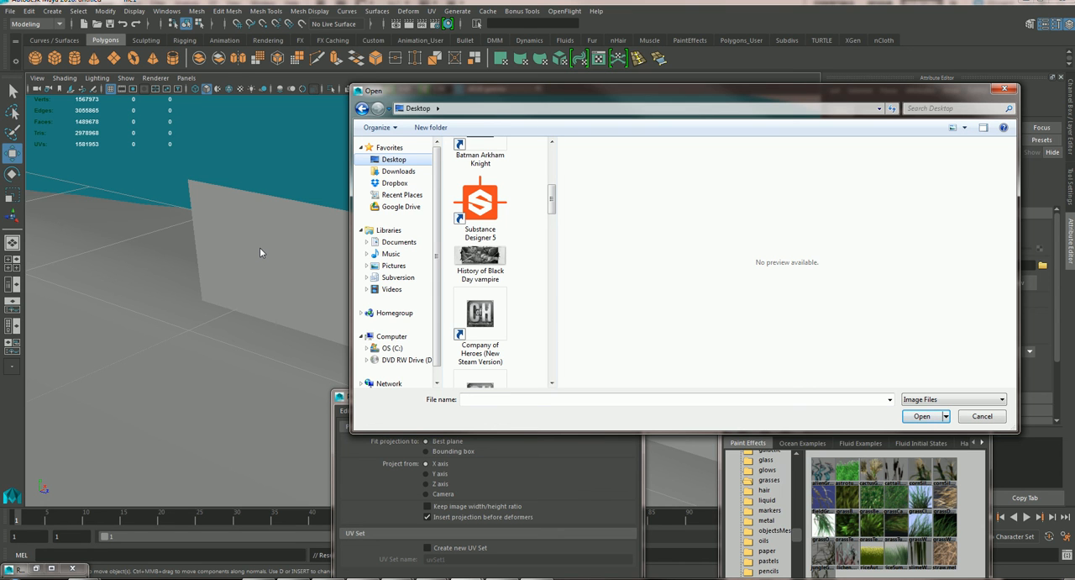
pyautogui.moveTo(551, 200); pyautogui.dragTo(552, 151)
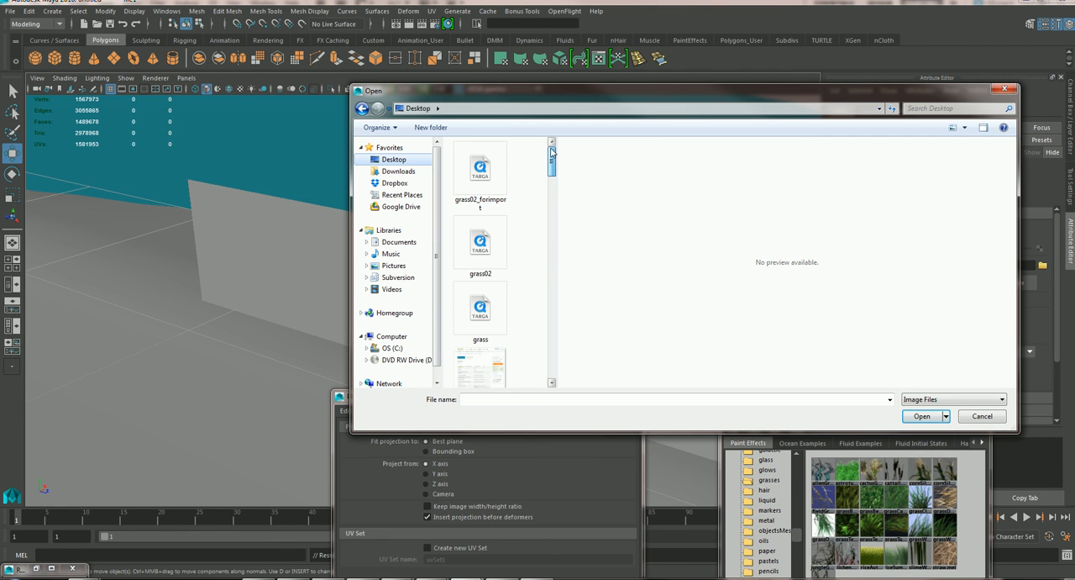
pyautogui.click(490, 171)
pyautogui.click(921, 418)
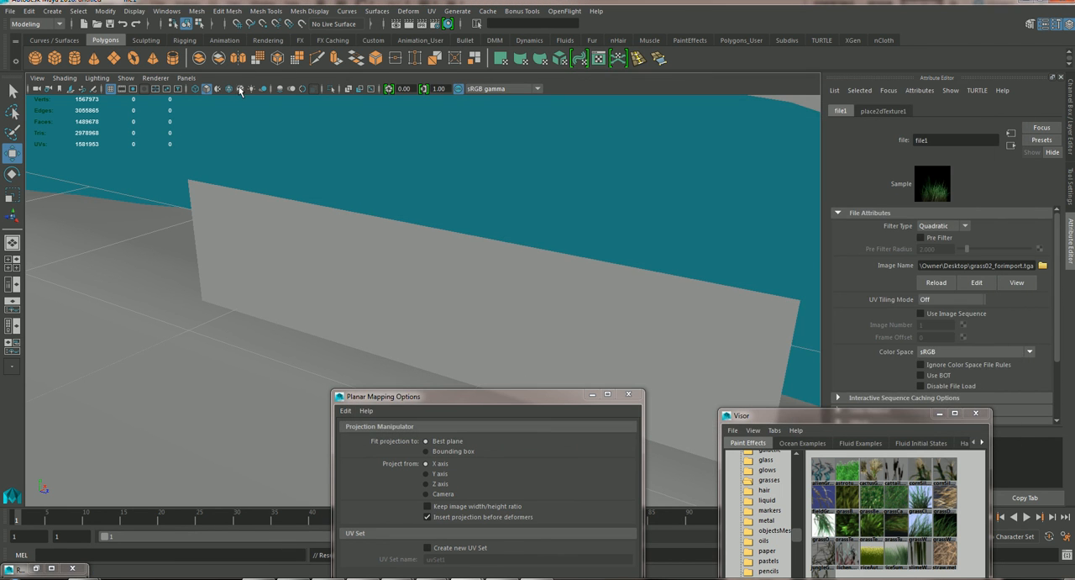
# Turn on textured display in the viewport and lower the grass plane to a Translate Y of 0.145.
pyautogui.click(239, 90)
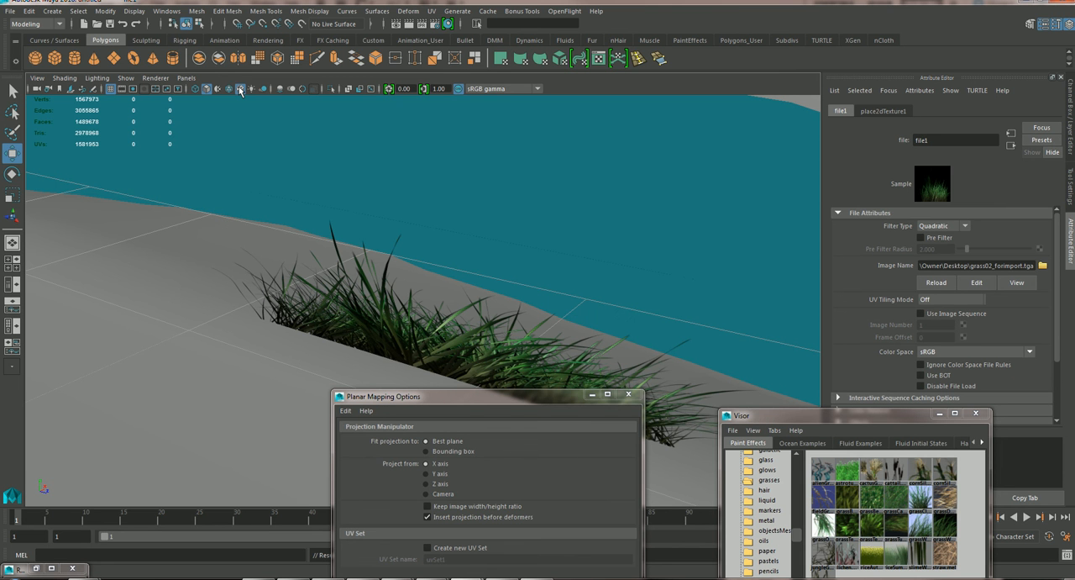
pyautogui.keyDown('alt'); pyautogui.moveTo(316, 163); pyautogui.dragTo(311, 225); pyautogui.keyUp('alt')
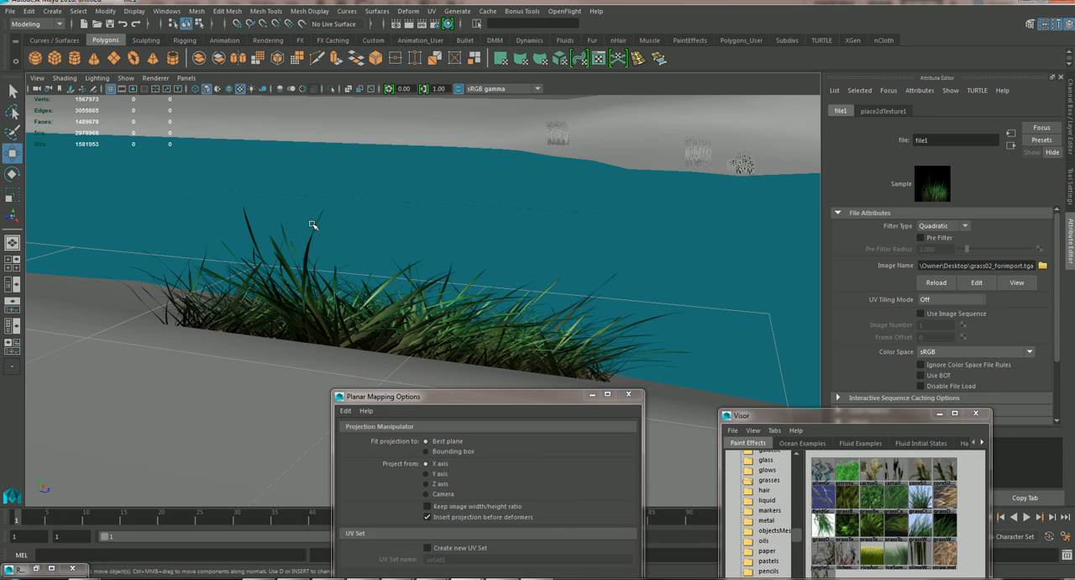
pyautogui.click(326, 296)
pyautogui.moveTo(349, 223); pyautogui.dragTo(351, 247)
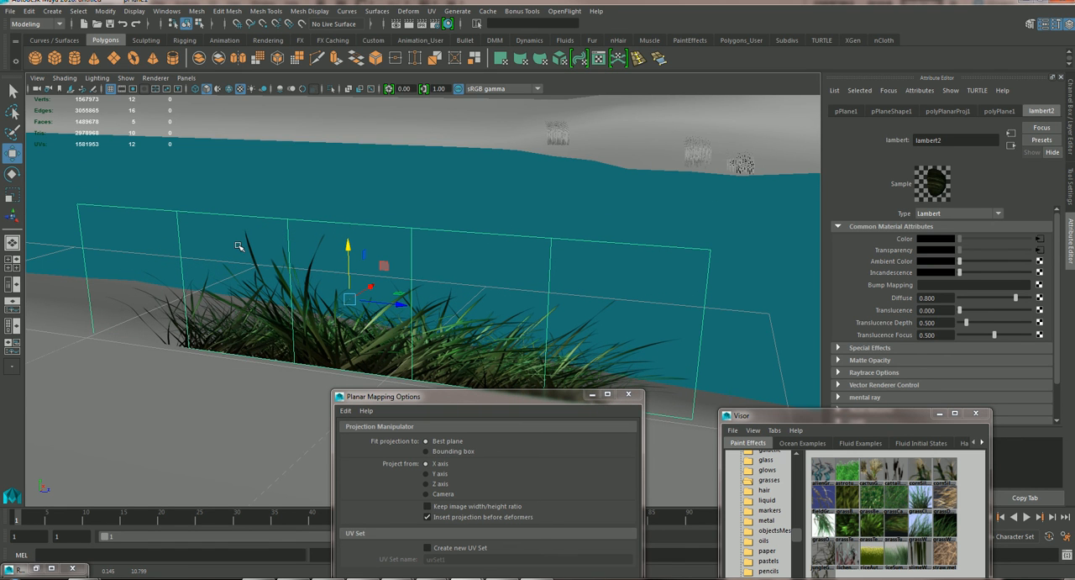
# Add a nonlinear Bend deformer to the grass plane and close the Deform commands window.
pyautogui.press('space')
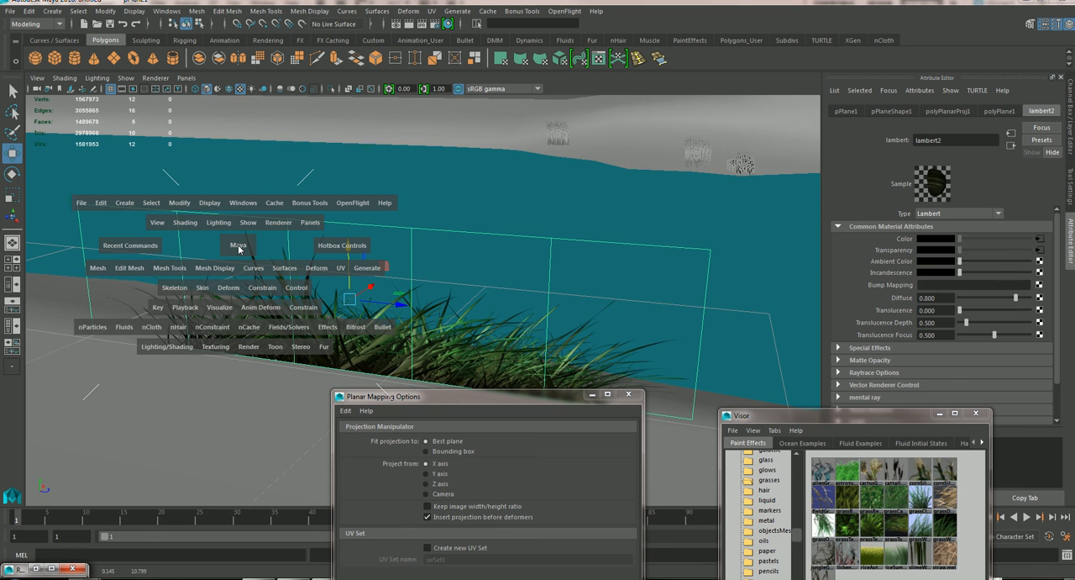
pyautogui.click(257, 313)
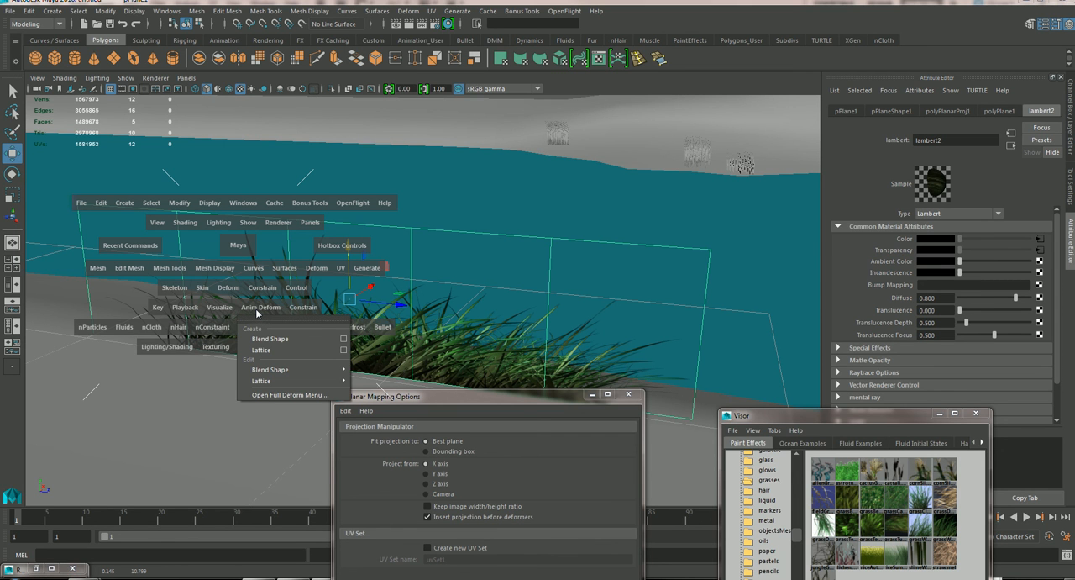
pyautogui.click(272, 396)
pyautogui.moveTo(306, 389); pyautogui.dragTo(184, 138)
pyautogui.moveTo(187, 256)
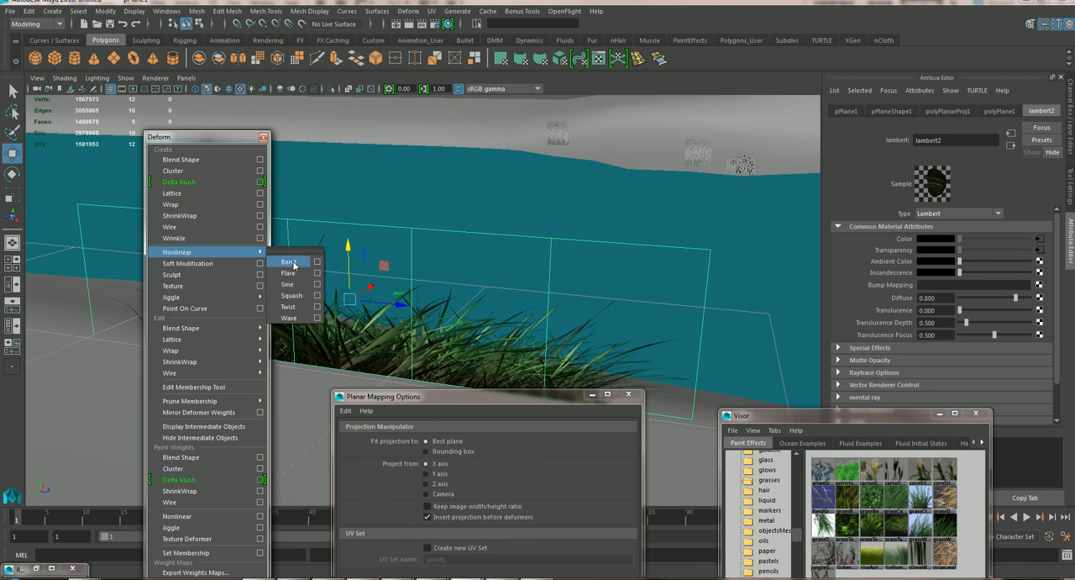
pyautogui.click(288, 261)
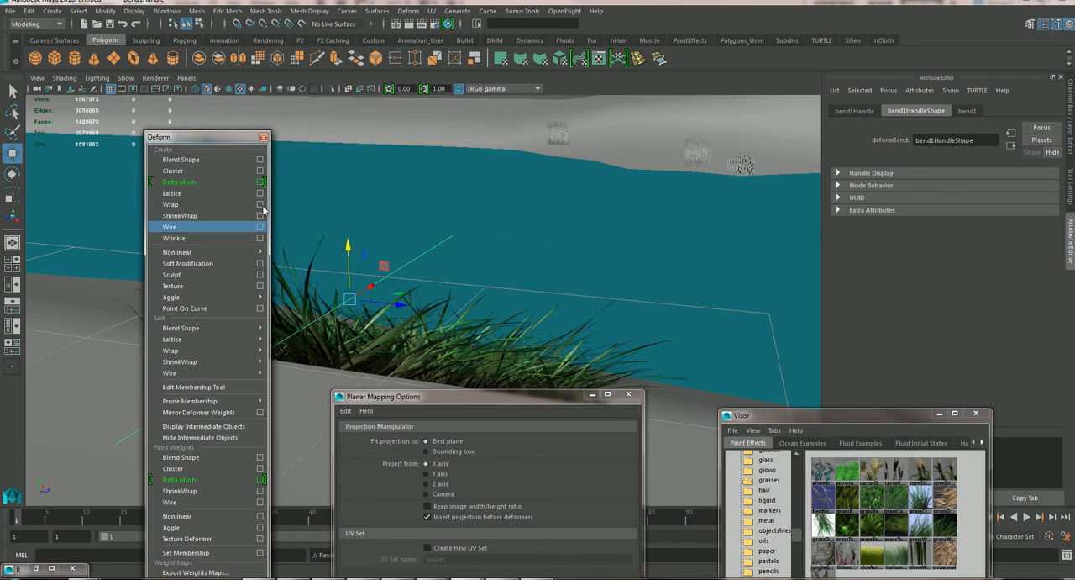
pyautogui.click(263, 138)
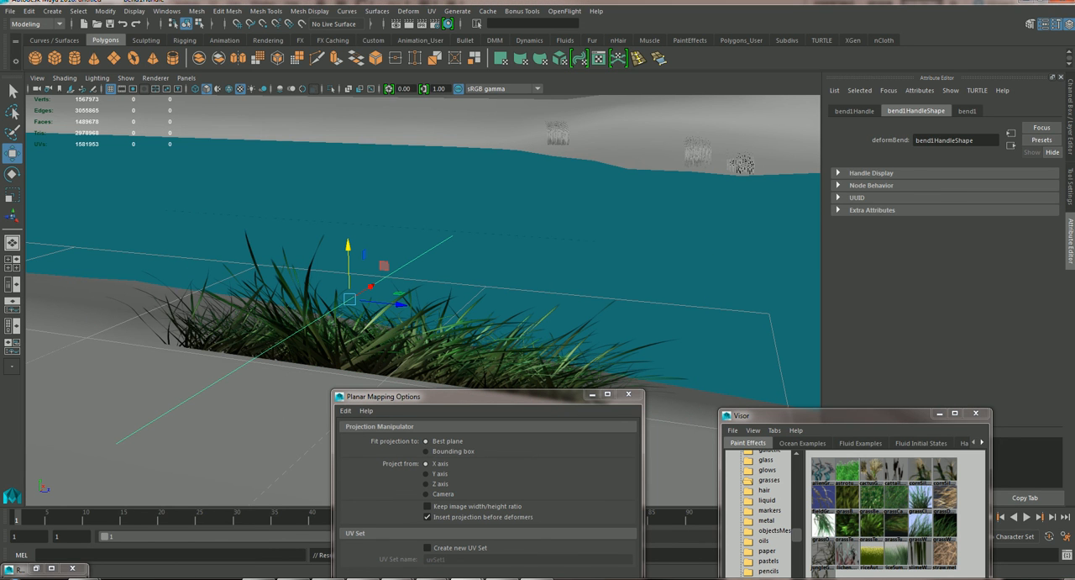
# Set the bend's curvature to about 53.858 and rotate its handle to 90, -180, 0 so it runs along the plane.
pyautogui.click(1072, 150)
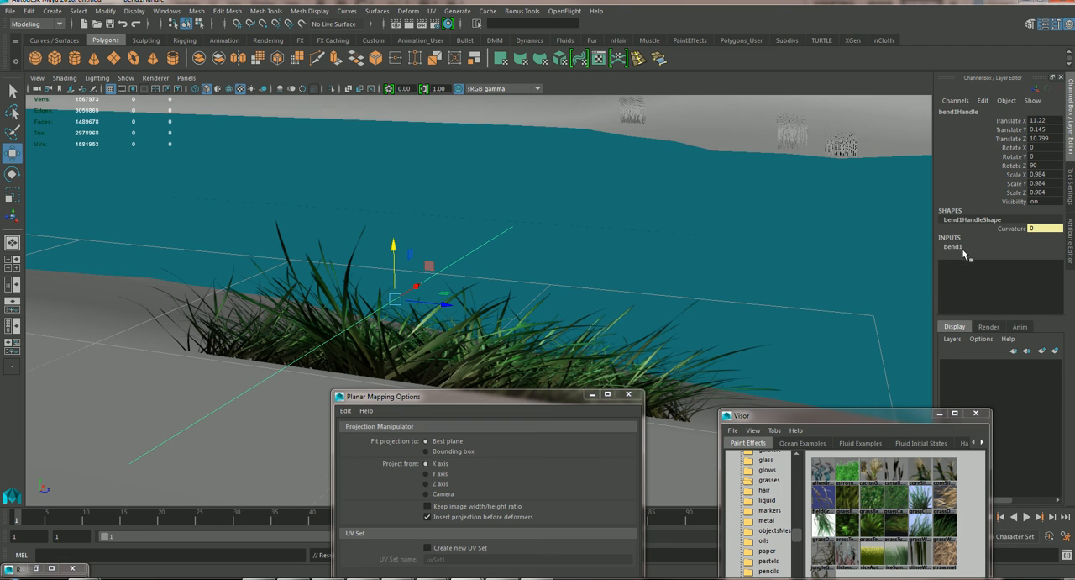
pyautogui.click(1013, 264)
pyautogui.moveTo(547, 273); pyautogui.dragTo(570, 269, button='middle')
pyautogui.click(11, 173)
pyautogui.moveTo(399, 254); pyautogui.dragTo(467, 324)
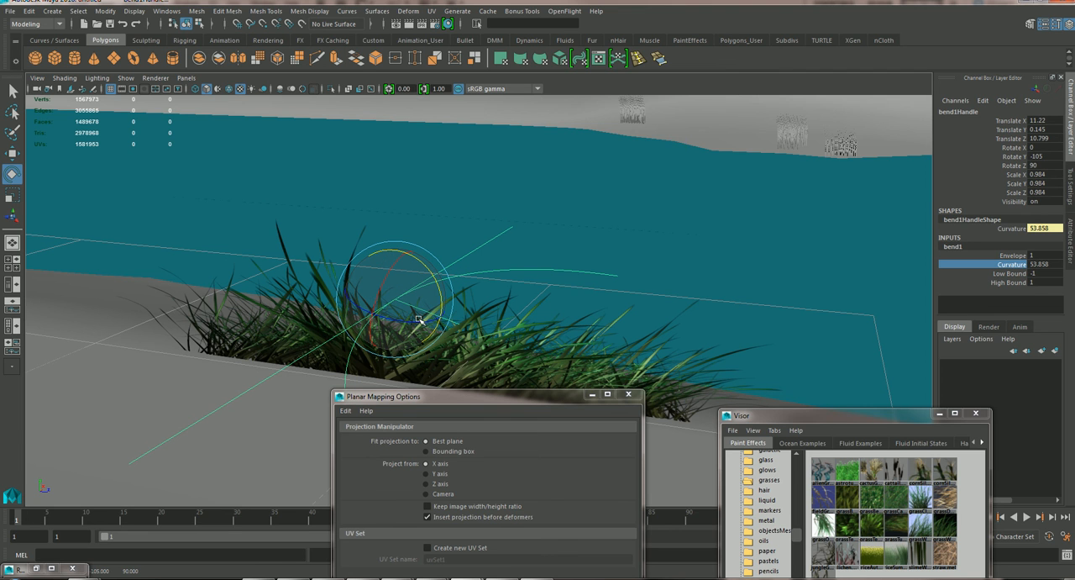
pyautogui.doubleClick(1040, 156)
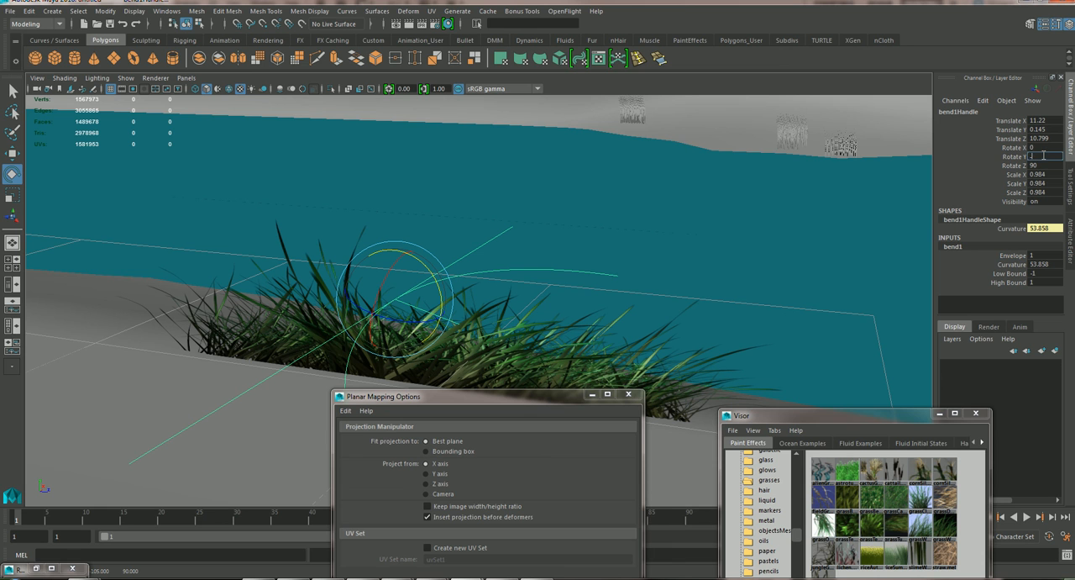
pyautogui.press('Return')
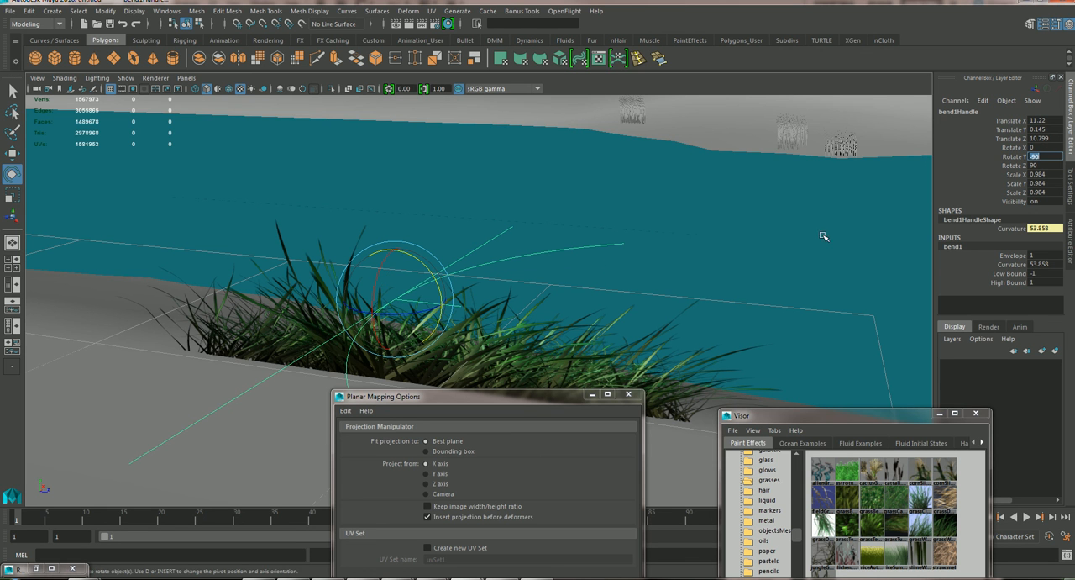
pyautogui.moveTo(405, 312); pyautogui.dragTo(344, 305)
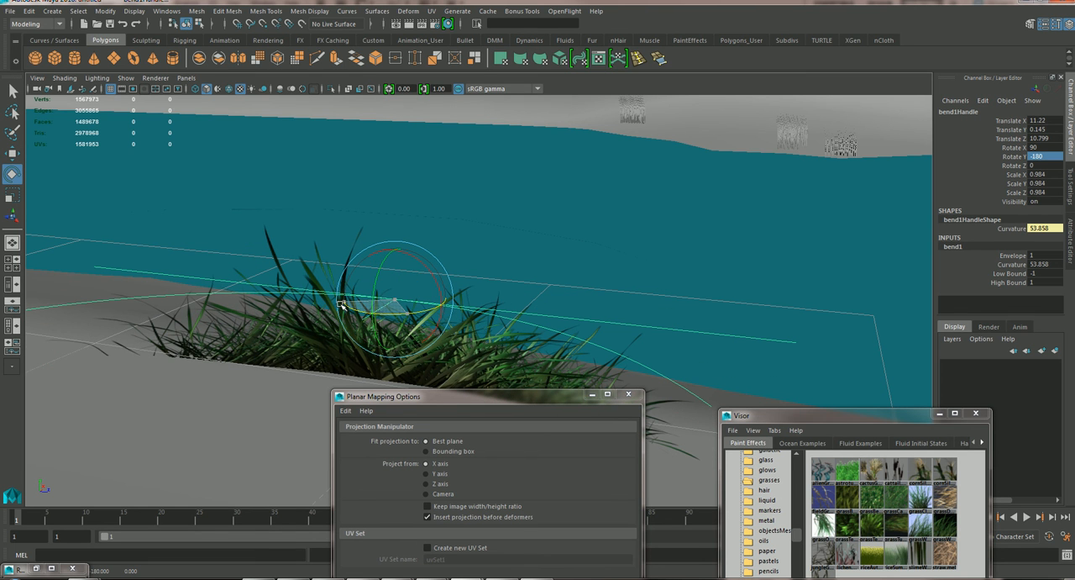
# Increase the bend's curvature to about 113.446 and select the grass plane with the Rotate tool.
pyautogui.click(1011, 264)
pyautogui.moveTo(543, 264); pyautogui.dragTo(569, 270, button='middle')
pyautogui.moveTo(299, 372)
pyautogui.keyDown('alt'); pyautogui.mouseDown()
pyautogui.moveTo(337, 350)
pyautogui.moveTo(289, 355)
pyautogui.mouseUp(); pyautogui.keyUp('alt')
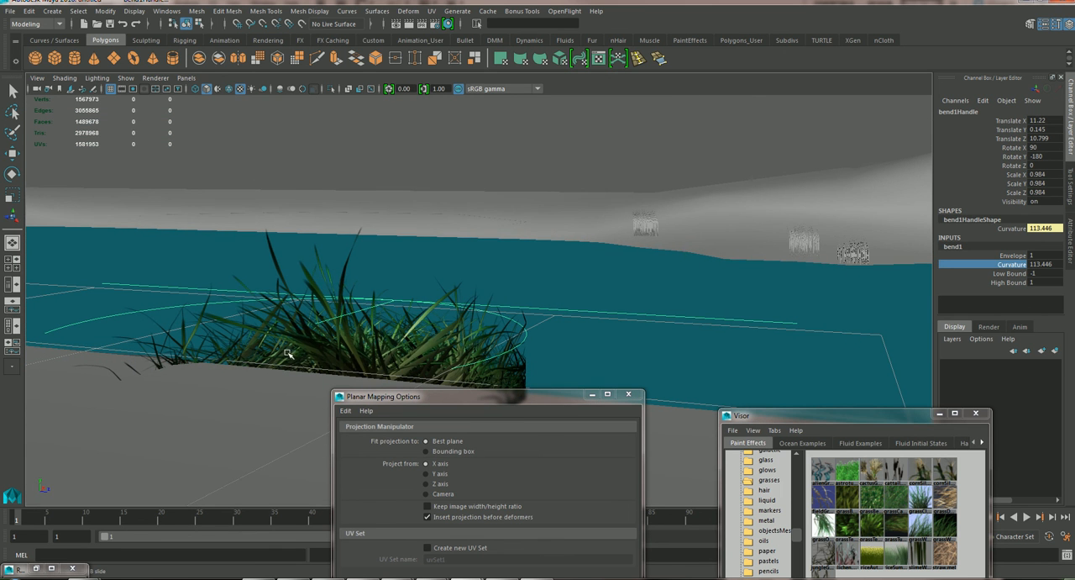
pyautogui.press('e')
pyautogui.click(287, 343)
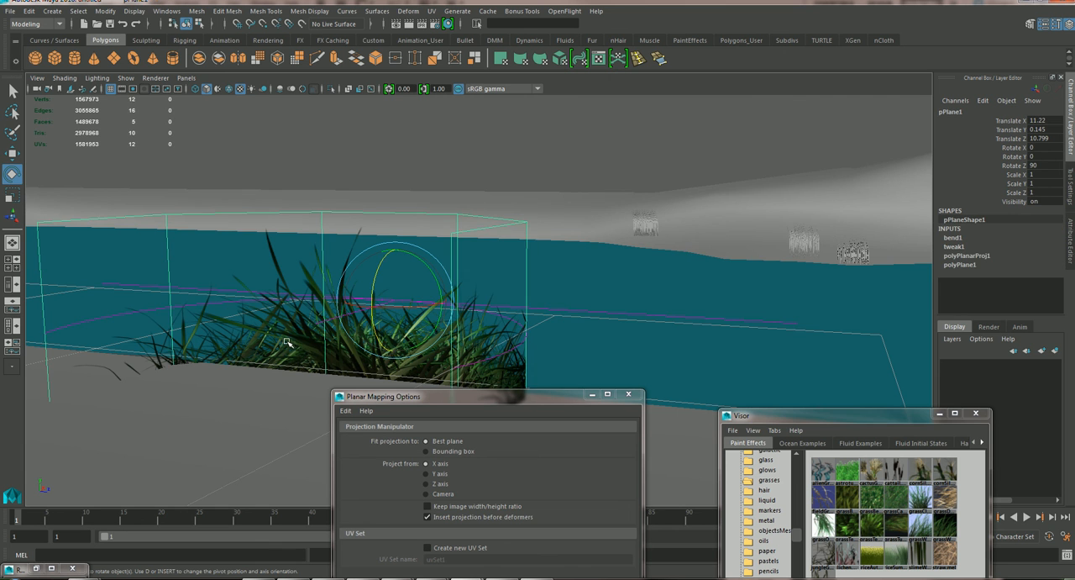
# Duplicate the bent grass plane twice and rotate the copies around the clump's vertical axis, giving the first copy a Rotate X of 60.
pyautogui.keyDown('alt'); pyautogui.moveTo(312, 356); pyautogui.dragTo(331, 337); pyautogui.keyUp('alt')
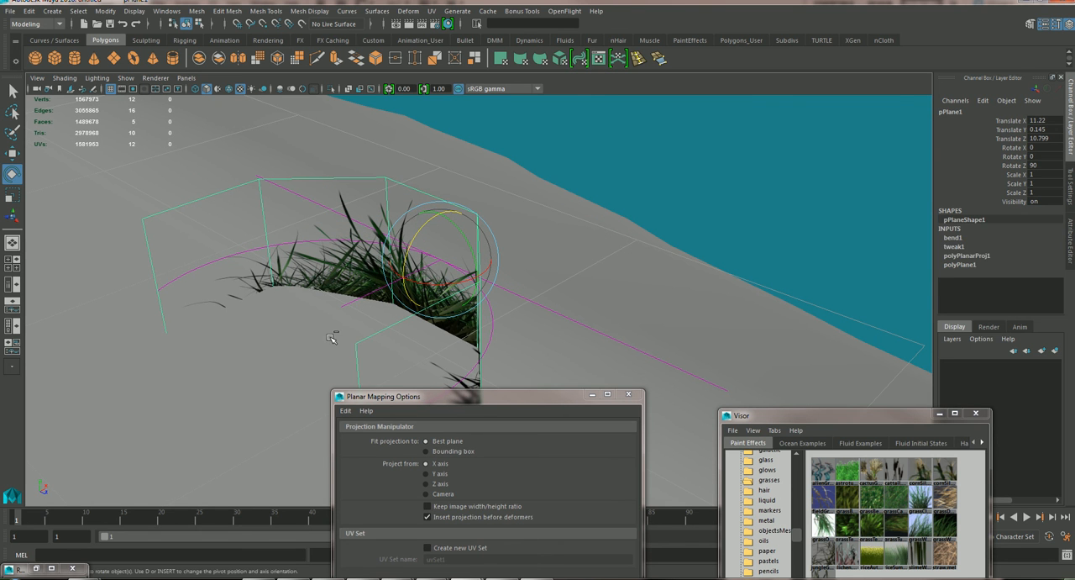
pyautogui.hotkey('ctrl', 'd')
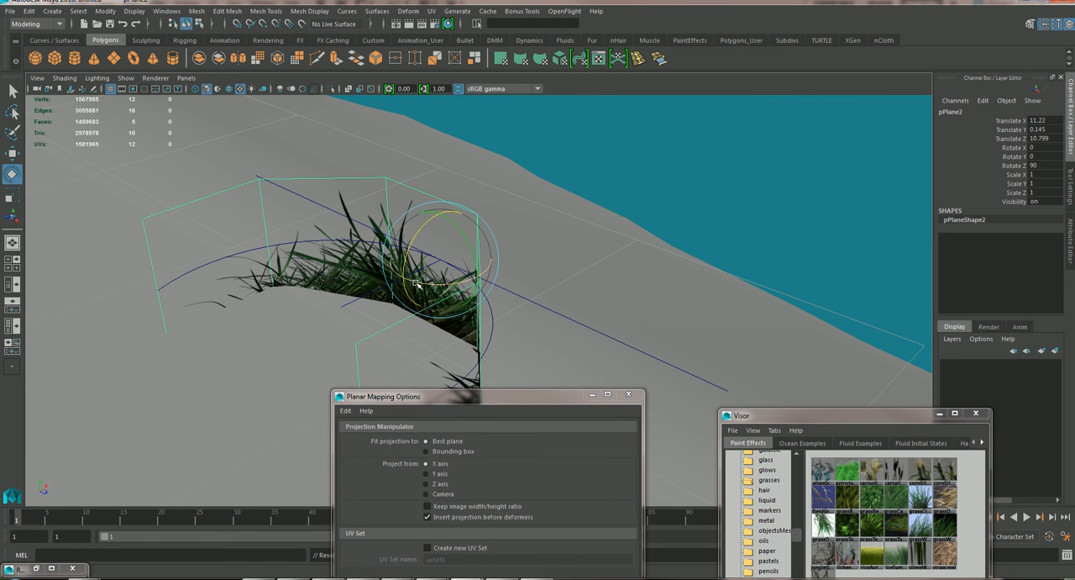
pyautogui.moveTo(415, 283); pyautogui.dragTo(458, 284)
pyautogui.hotkey('ctrl', 'd')
pyautogui.moveTo(477, 277); pyautogui.dragTo(403, 233)
pyautogui.click(560, 317)
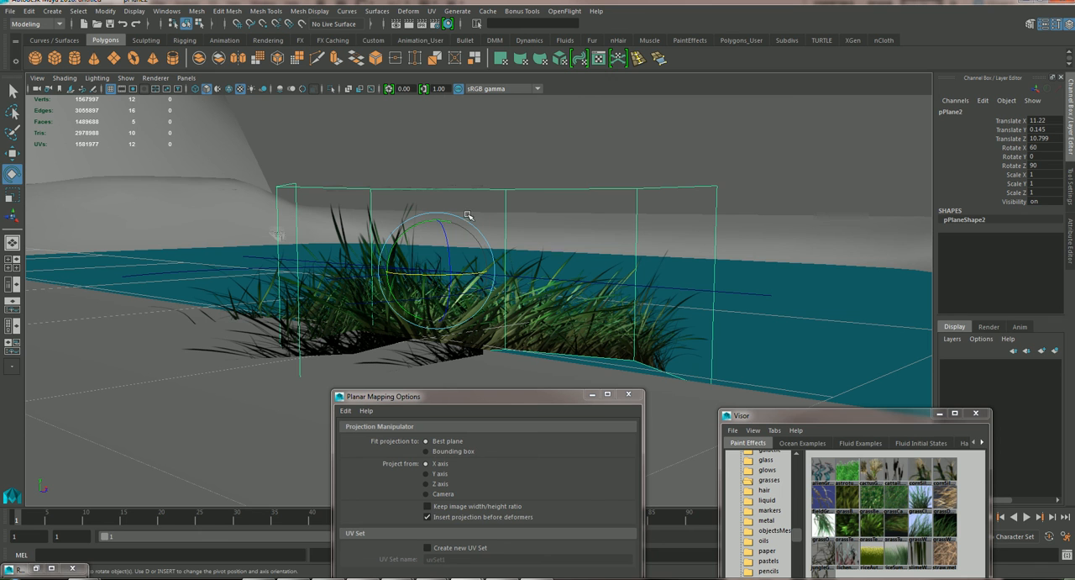
# Try tilting the selected grass copy, undo the tilt, and reset the Rotate tool to its default settings.
pyautogui.moveTo(406, 232); pyautogui.dragTo(418, 228)
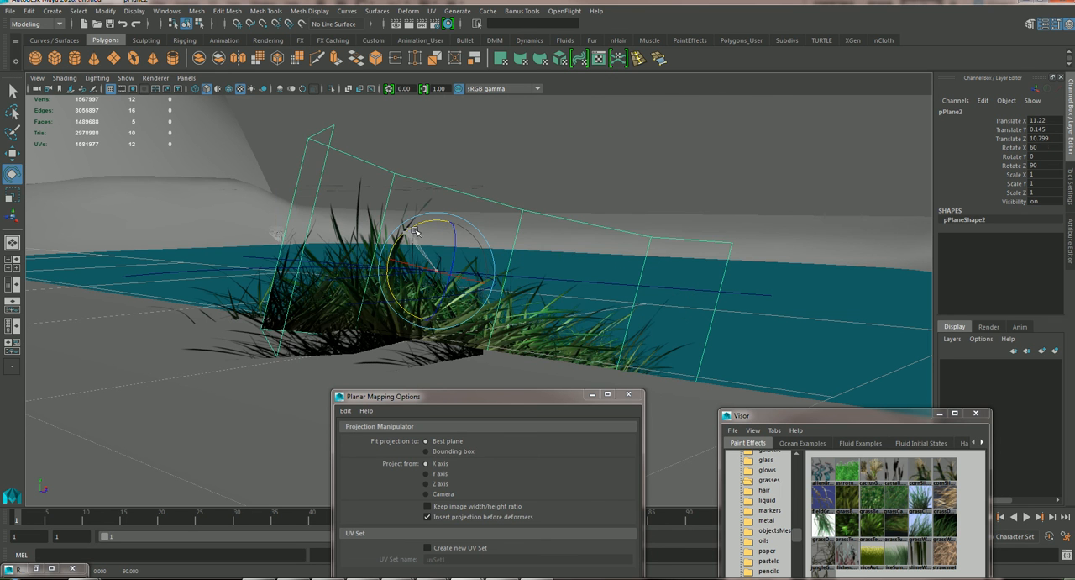
pyautogui.hotkey('ctrl', 'z')
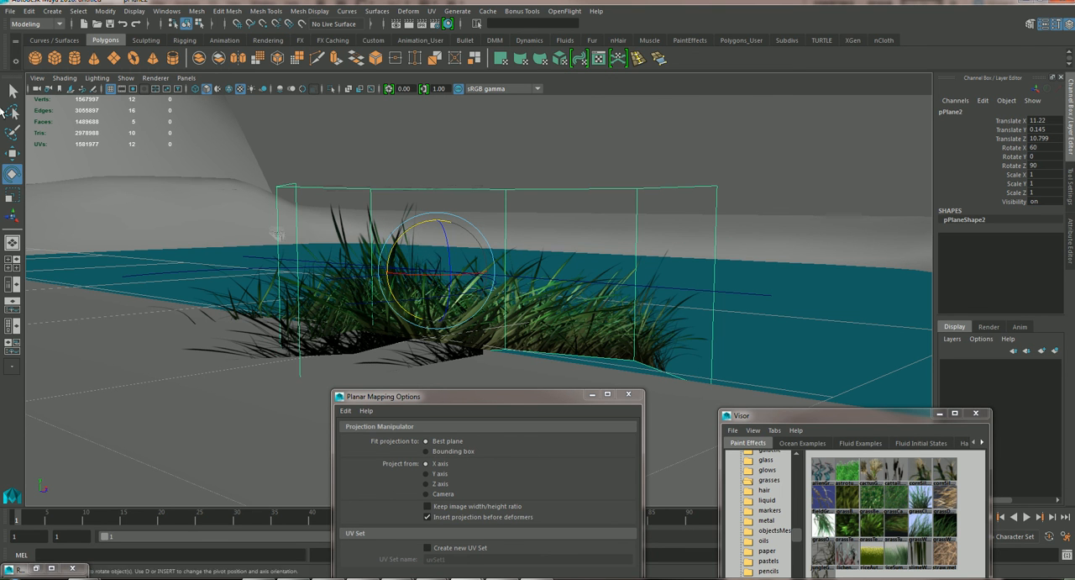
pyautogui.doubleClick(12, 174)
pyautogui.click(992, 92)
# Lower the selected grass copy along the world Y axis to a height of about 0.100.
pyautogui.moveTo(333, 239); pyautogui.dragTo(369, 232)
pyautogui.click(11, 153)
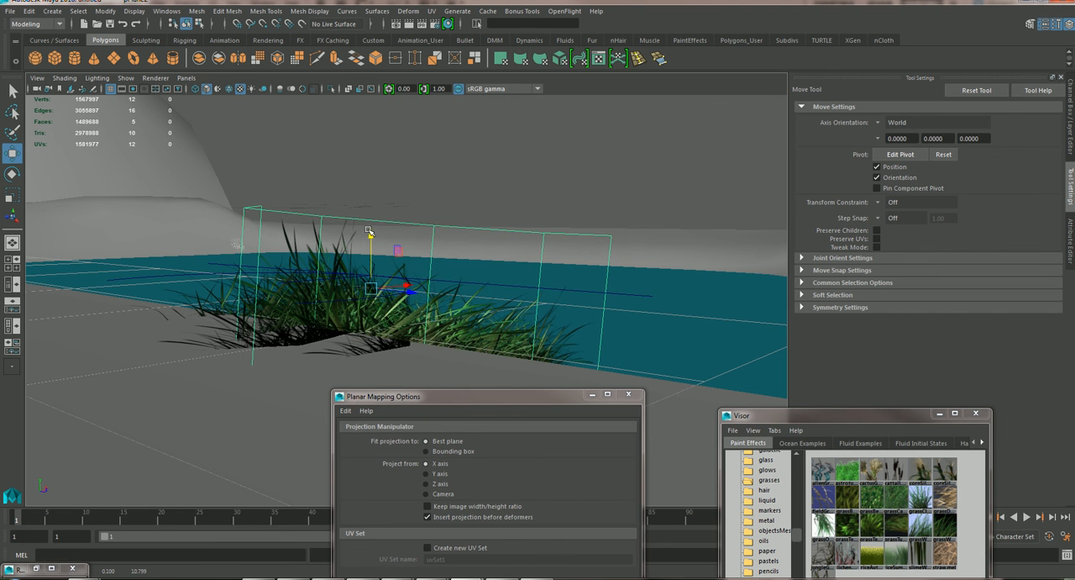
pyautogui.keyDown('alt'); pyautogui.moveTo(270, 283); pyautogui.dragTo(314, 306); pyautogui.keyUp('alt')
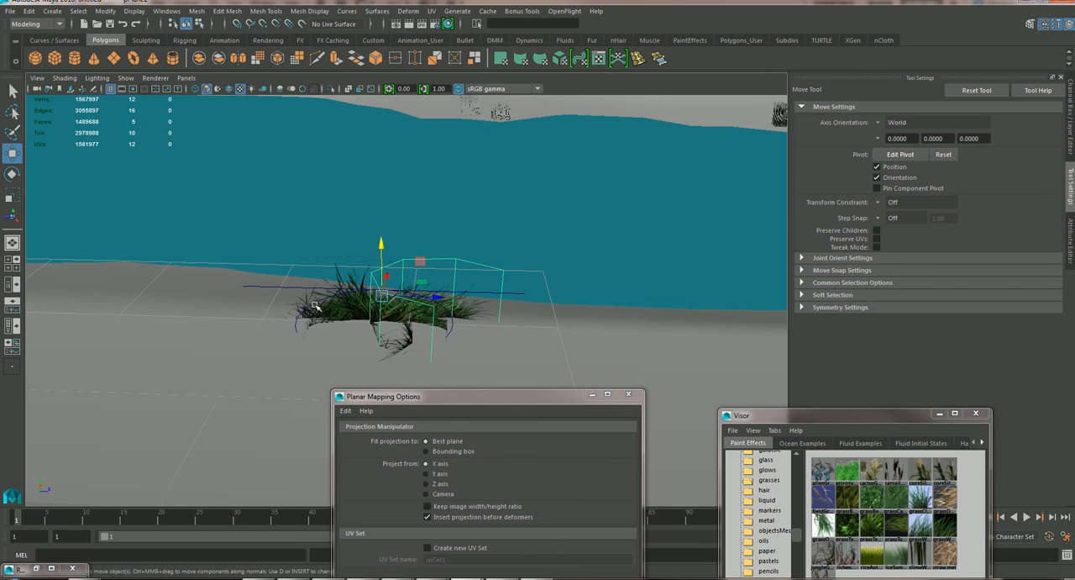